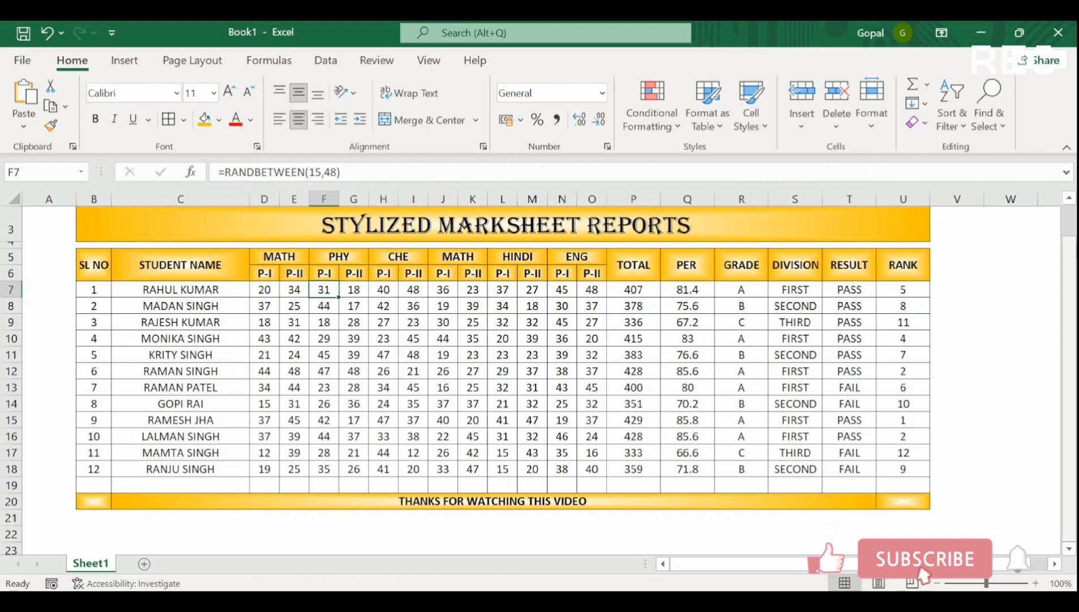
# Step: Add a new worksheet and enter the headings SL NO in B7 and STUDENT NAME in C7
pyautogui.moveTo(1071, 256); pyautogui.dragTo(1069, 234)
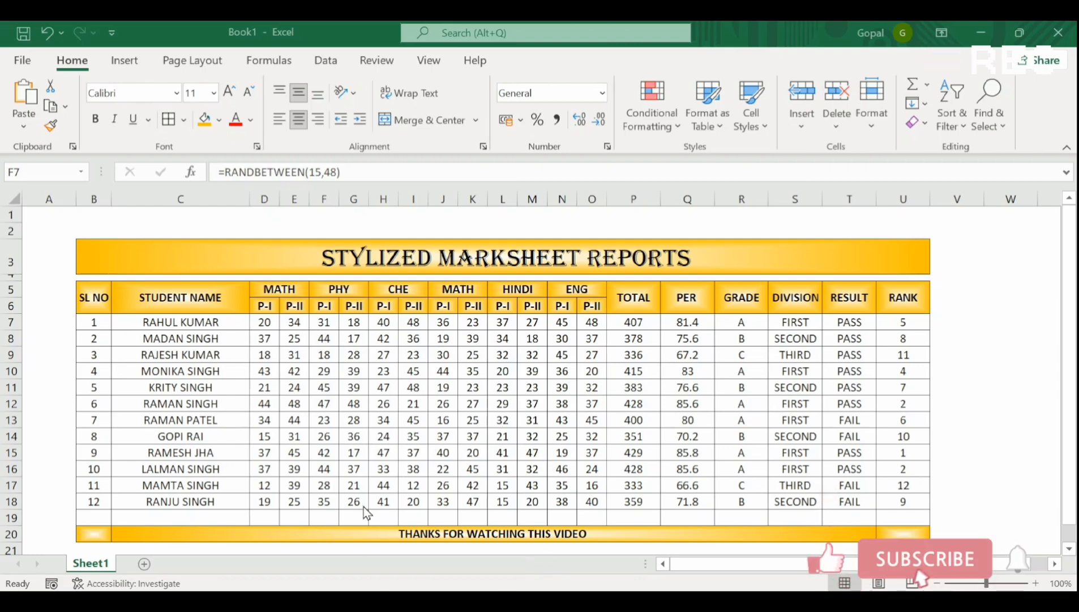
pyautogui.click(145, 563)
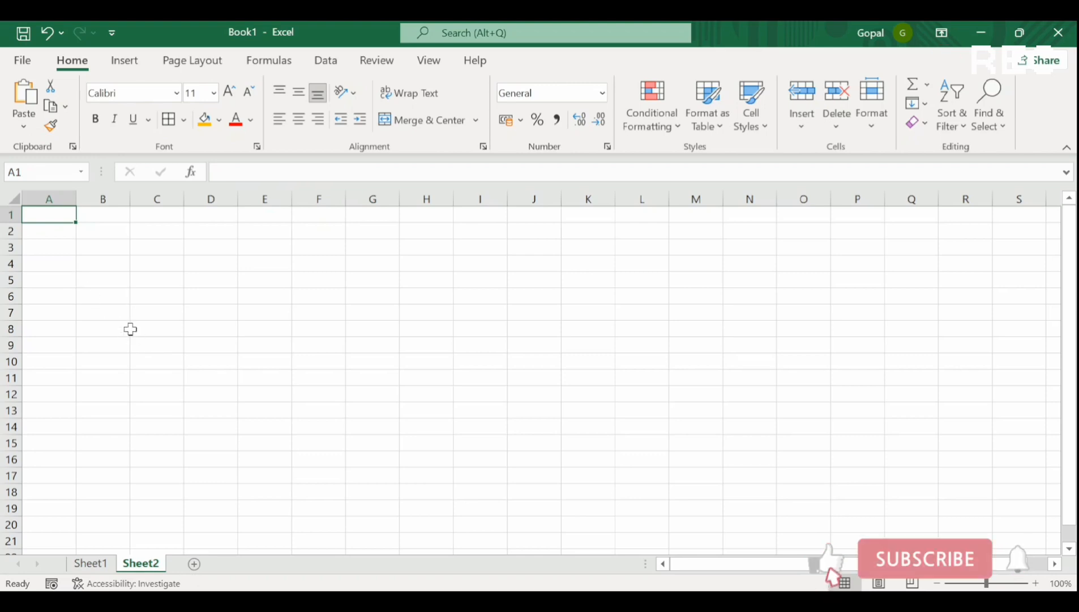
pyautogui.click(117, 313)
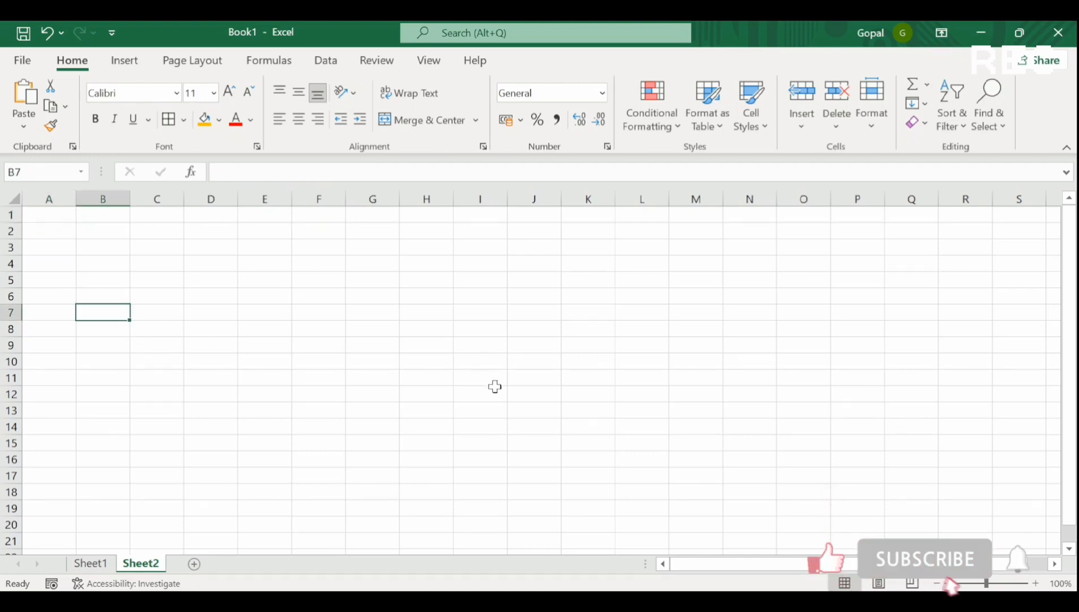
pyautogui.write('SL NO')
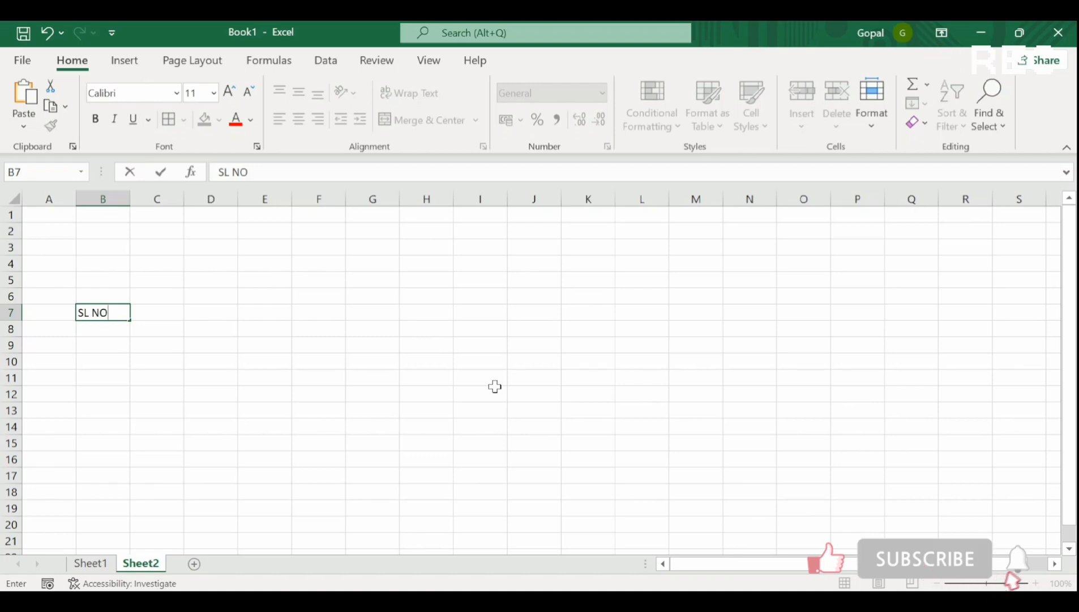
pyautogui.press('Tab')
pyautogui.write('STU')
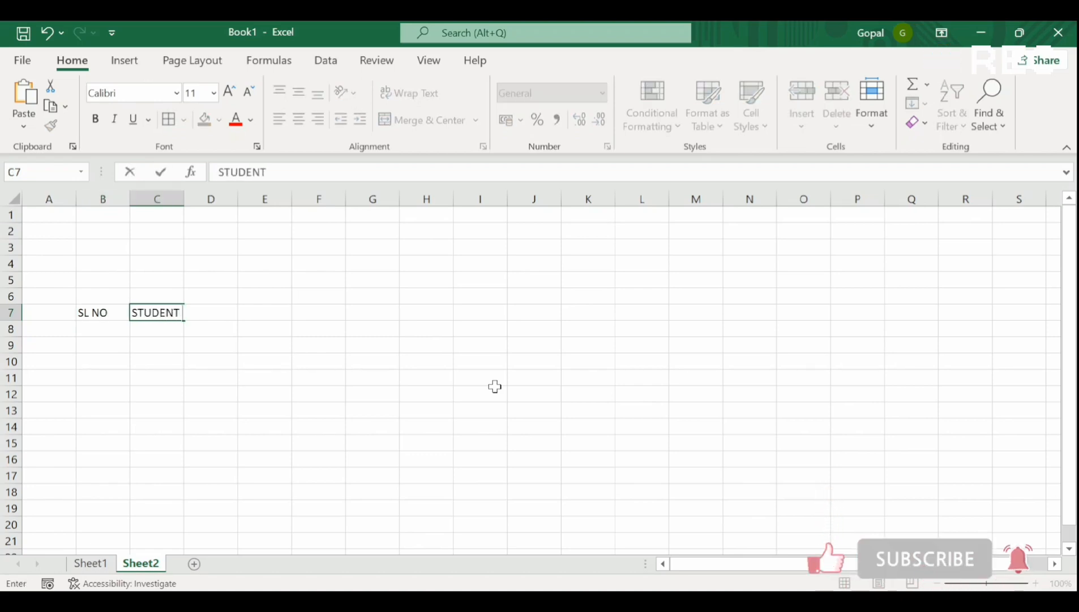
pyautogui.write('DENT NAME')
pyautogui.press('Tab')
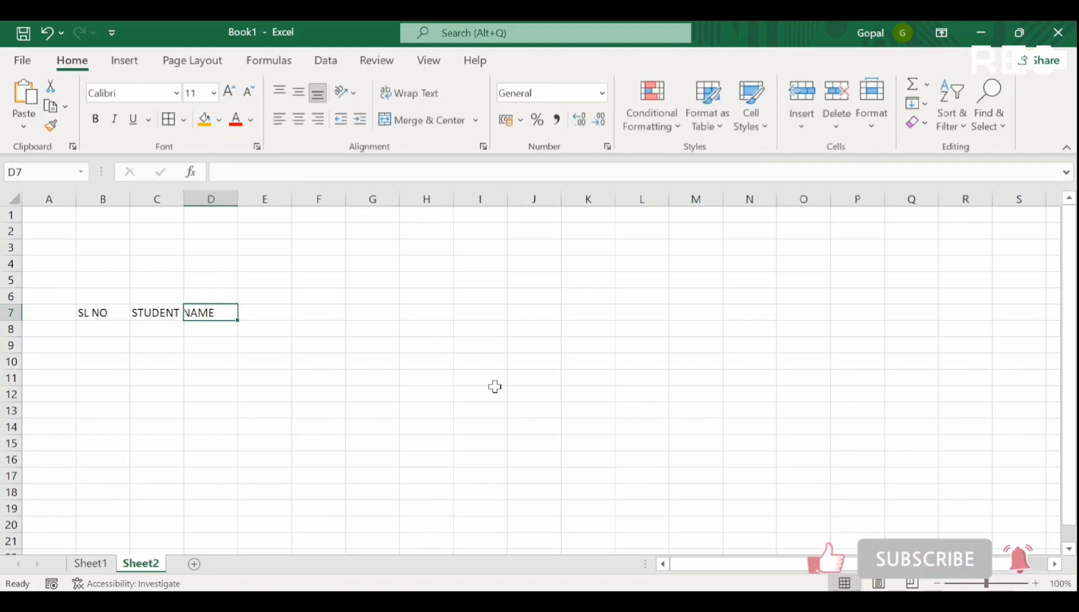
# Step: Enter the subject headings MATH in D7 and PHY in F7, leaving one empty column after each
pyautogui.write('M')
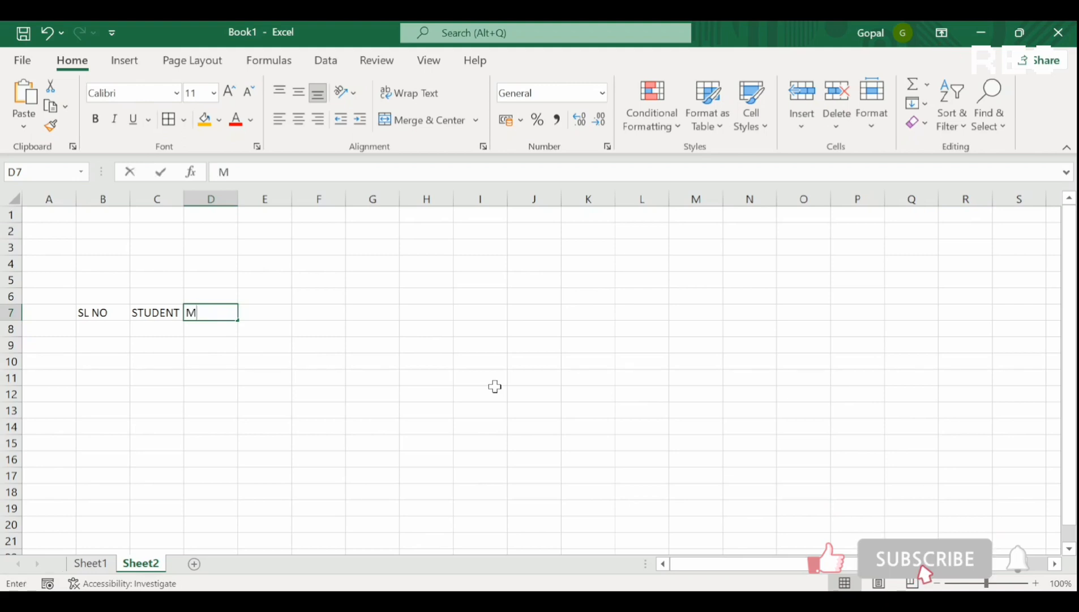
pyautogui.write('ATH')
pyautogui.press('Tab')
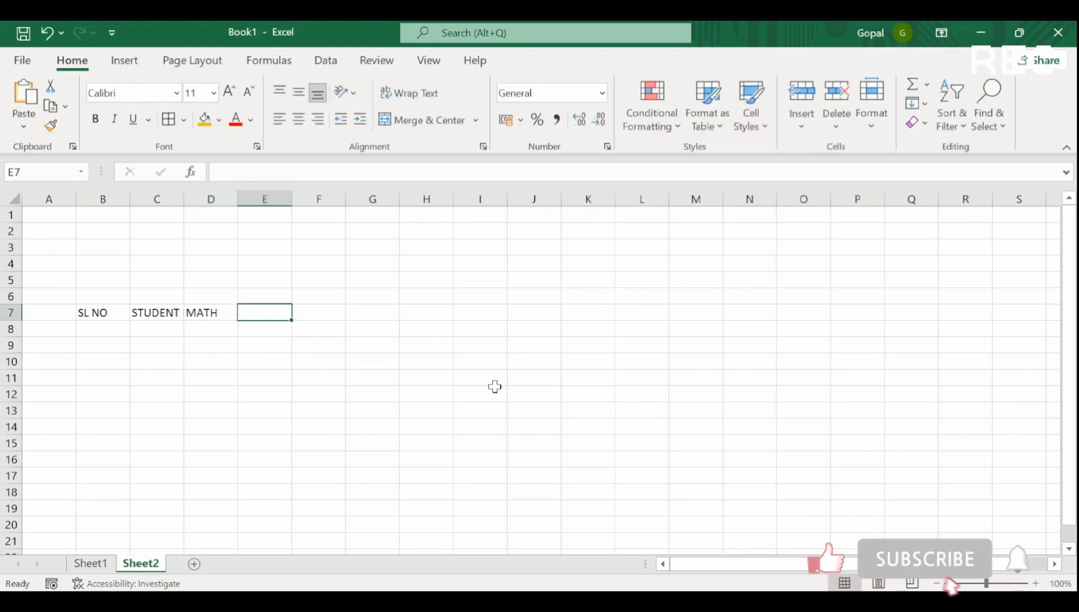
pyautogui.press('Tab')
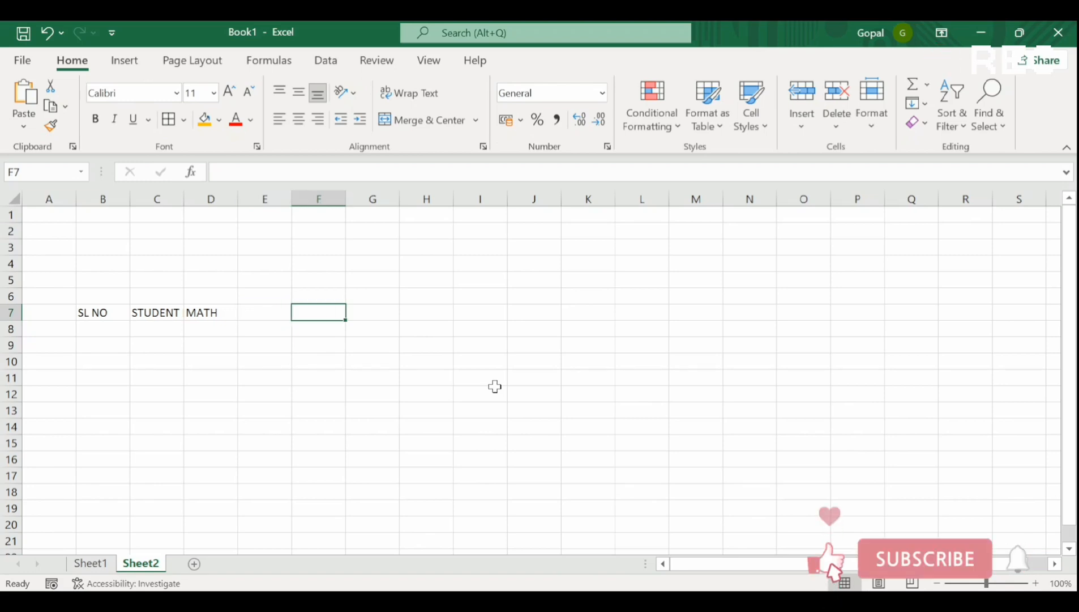
pyautogui.write('PH')
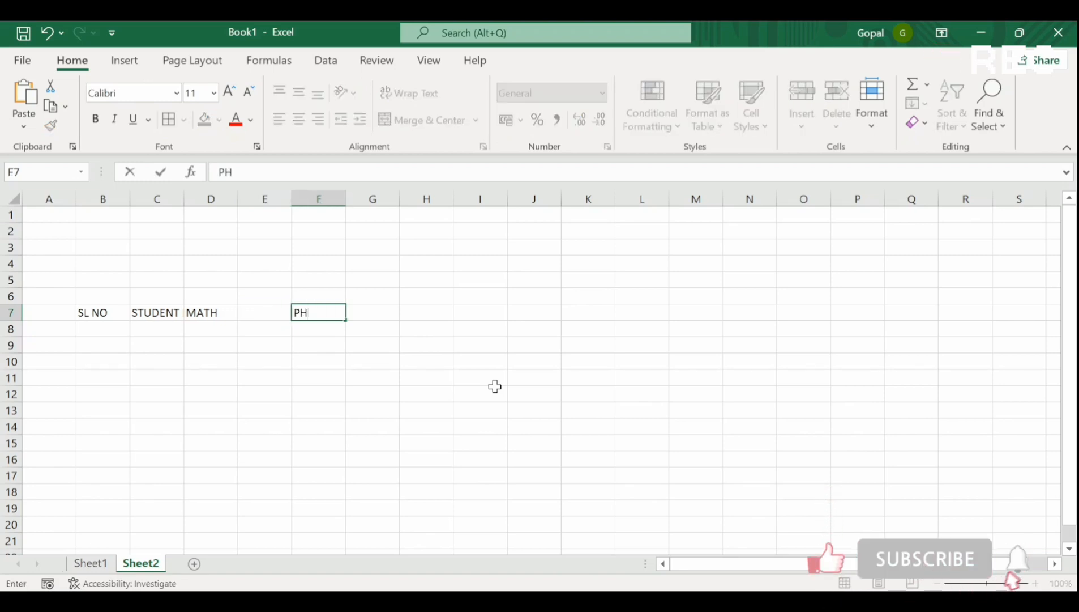
pyautogui.write('Y')
pyautogui.press('Tab')
pyautogui.press('Tab')
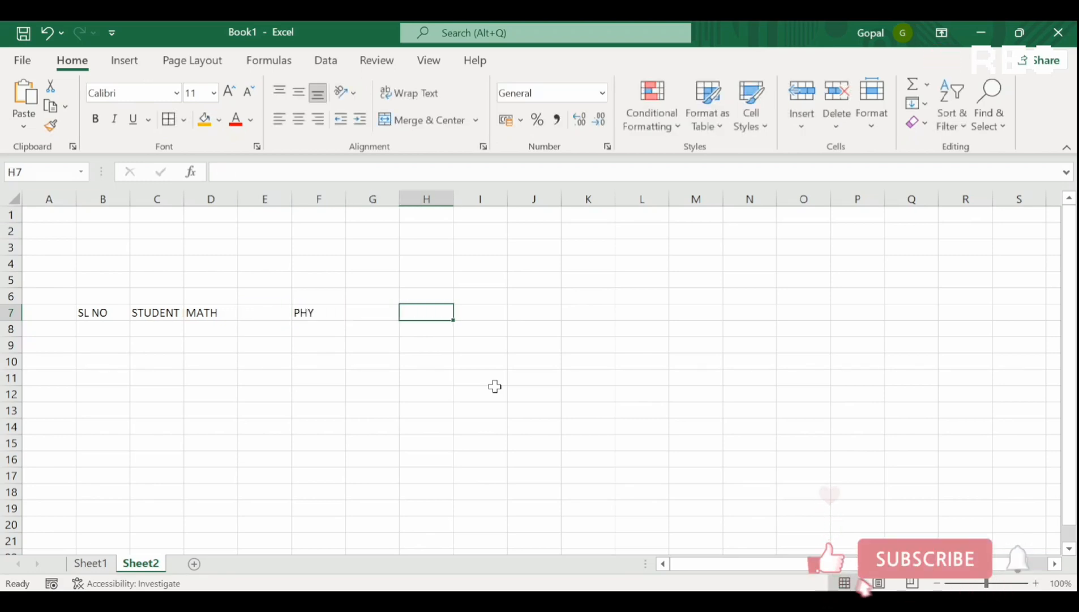
# Step: Enter the subject headings CHE in H7, HINDI in J7 and ENG in L7, leaving one empty column after each
pyautogui.write('CHE')
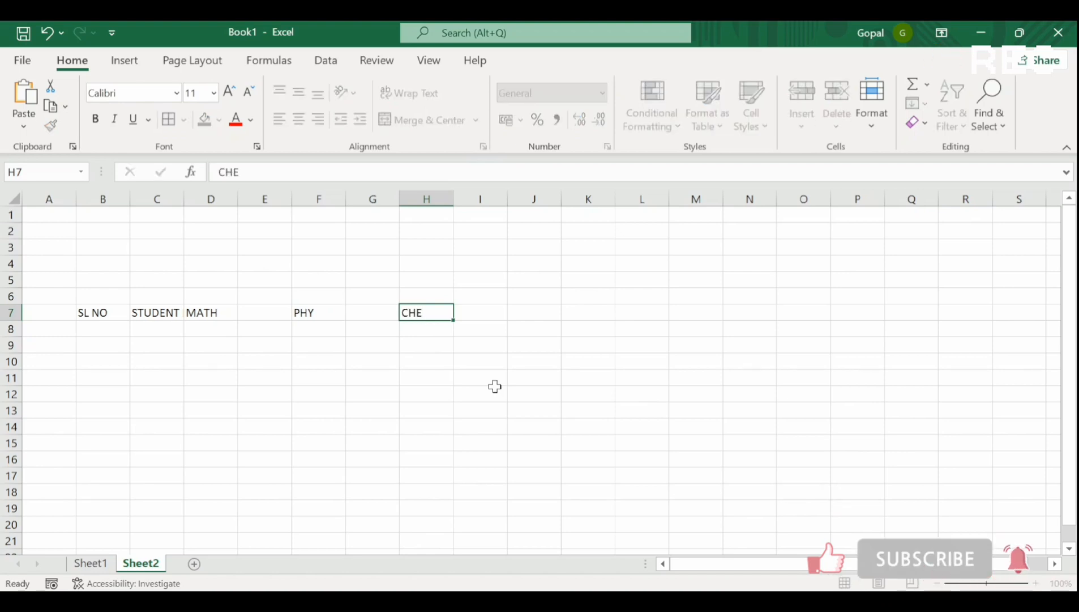
pyautogui.press('Tab')
pyautogui.press('Tab')
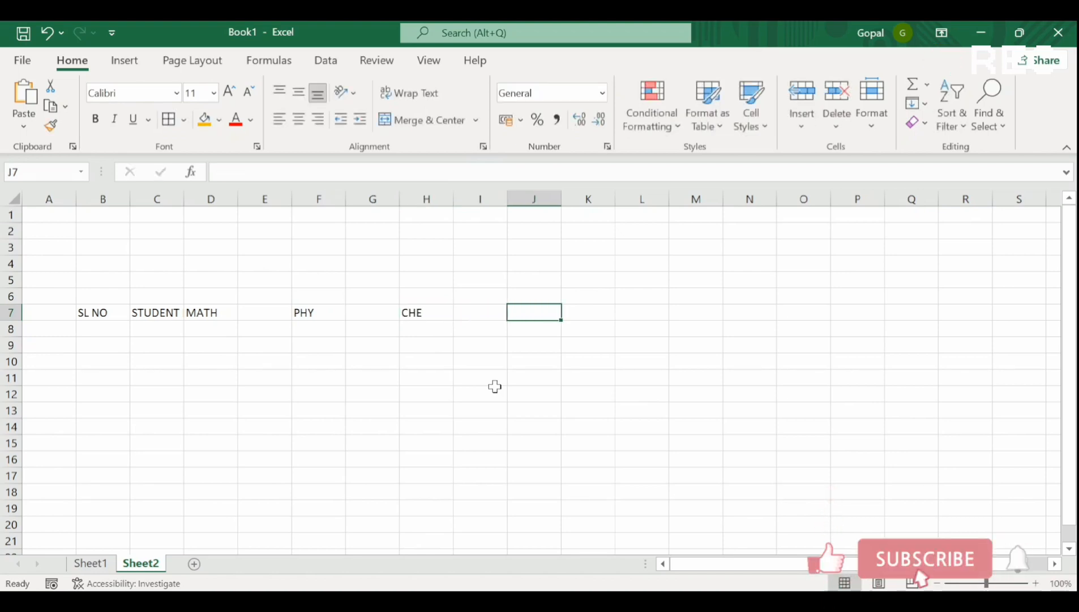
pyautogui.write('HINDI')
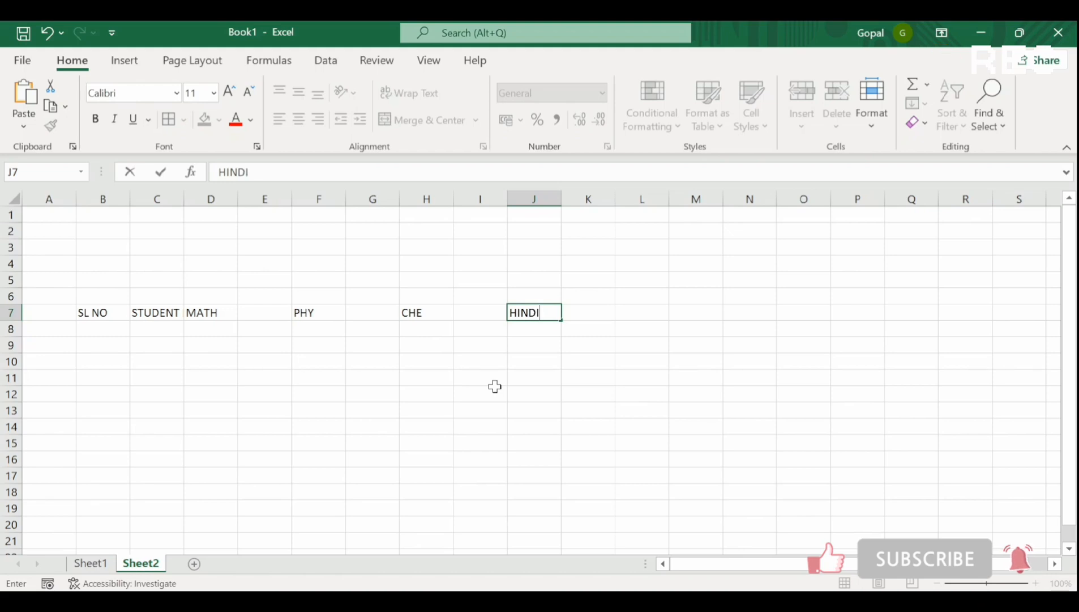
pyautogui.press('Tab')
pyautogui.press('Tab')
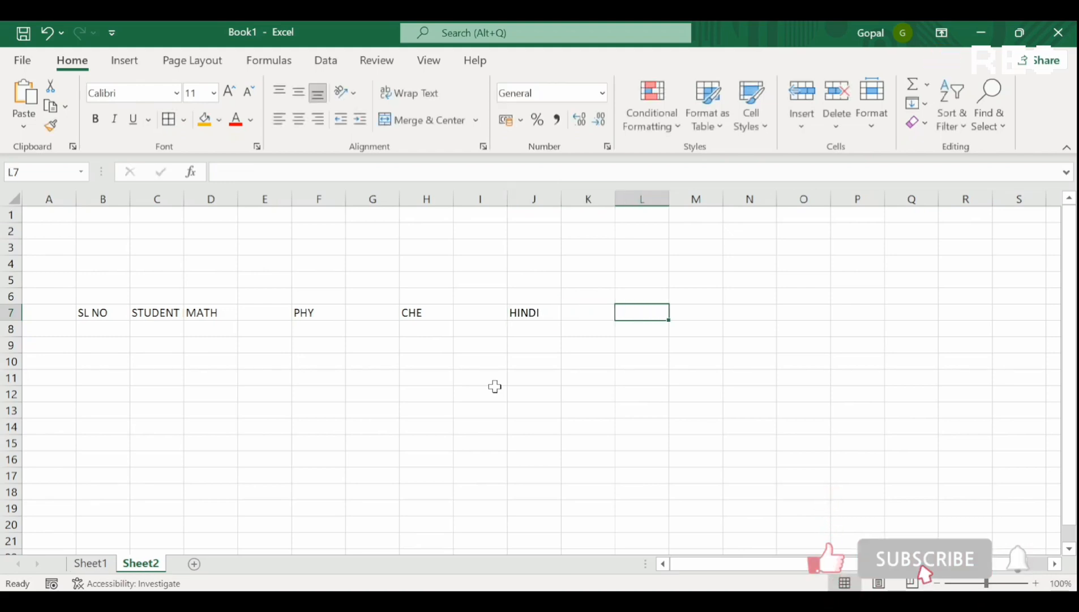
pyautogui.write('ENG')
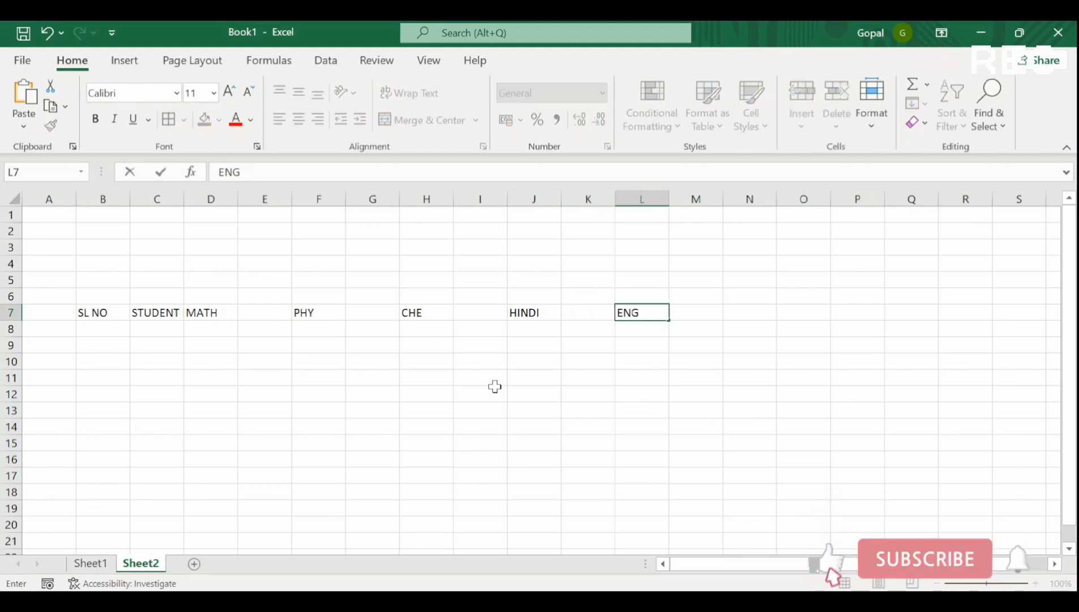
pyautogui.press('Tab')
pyautogui.press('Tab')
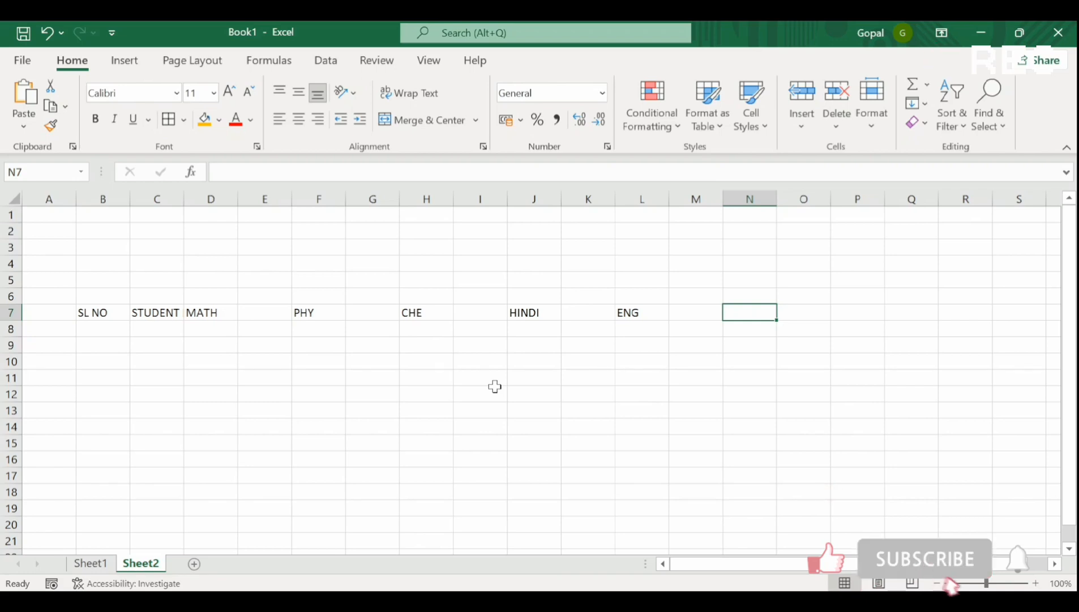
# Step: Enter the headings TOTAL in N7 and PER in O7
pyautogui.write('TOTA')
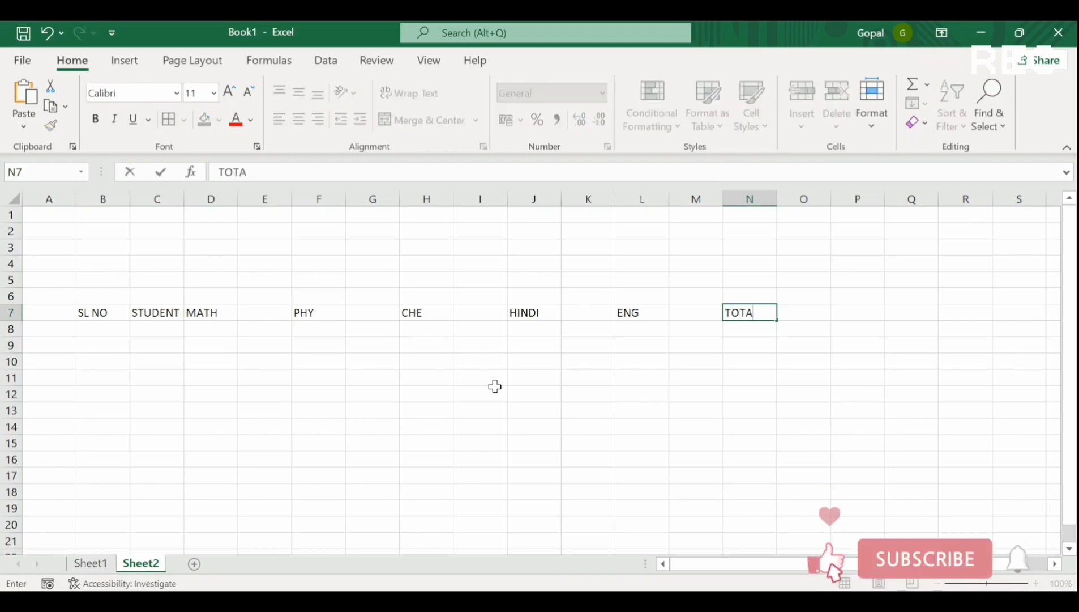
pyautogui.write('L')
pyautogui.press('Tab')
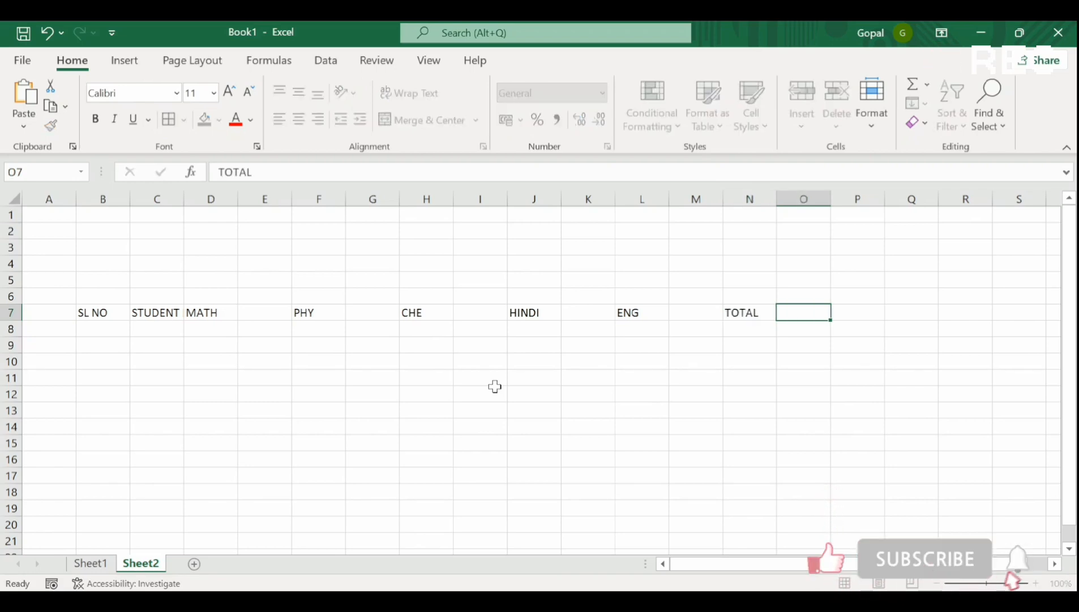
pyautogui.write('PER')
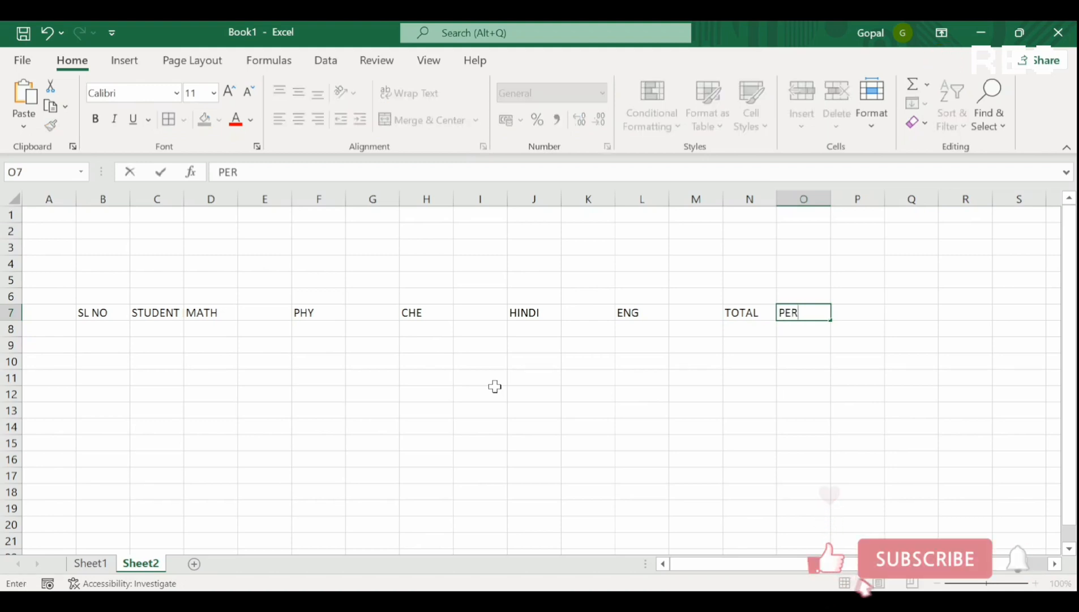
pyautogui.press('Tab')
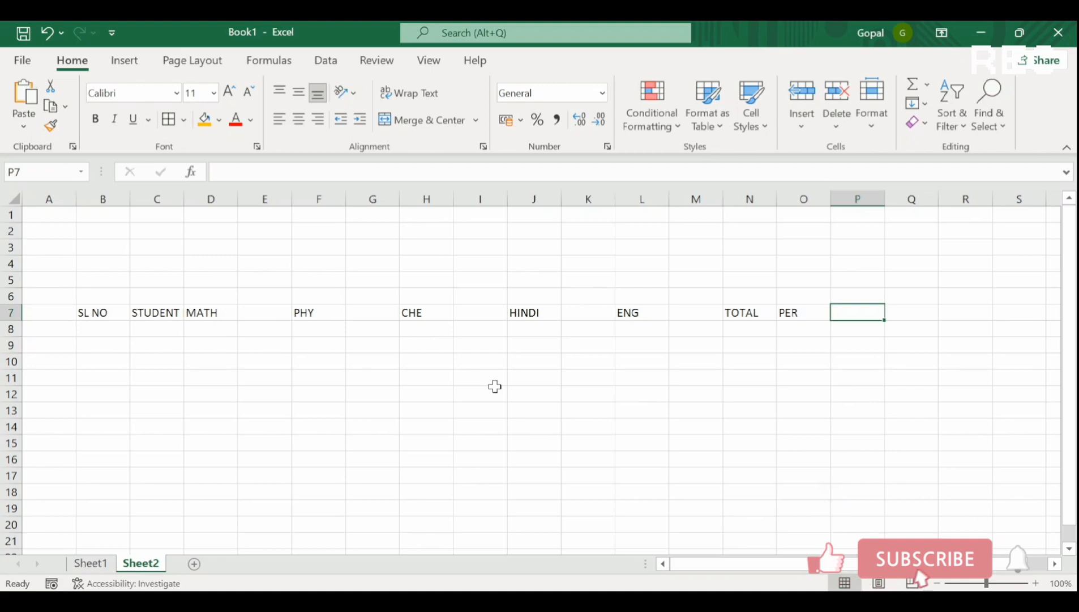
# Step: Enter the headings GRADE in P7 and DIVISION in Q7
pyautogui.write('GRA')
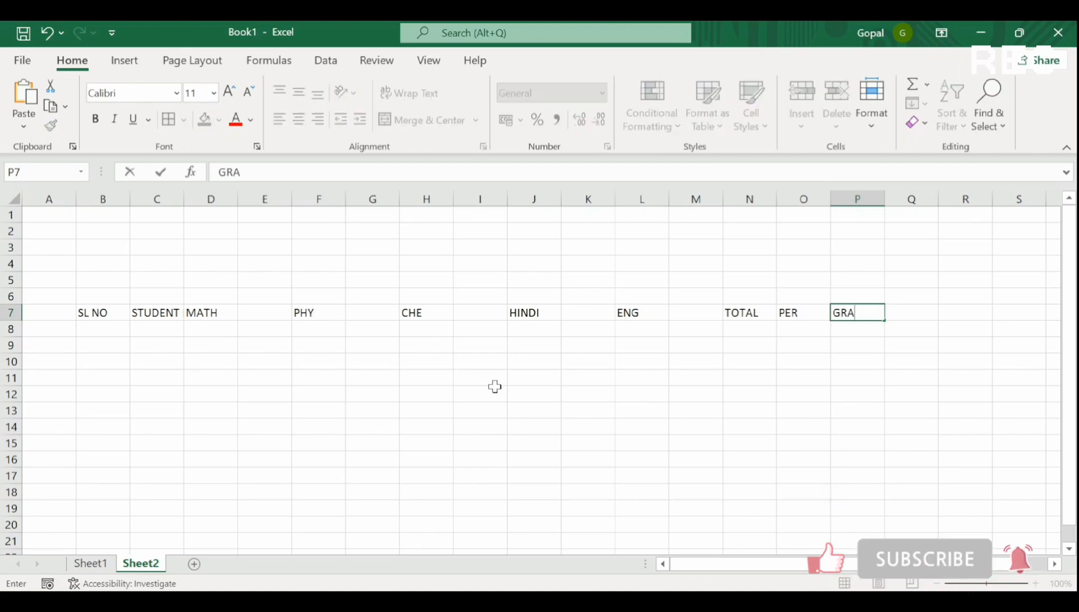
pyautogui.write('DE')
pyautogui.press('Tab')
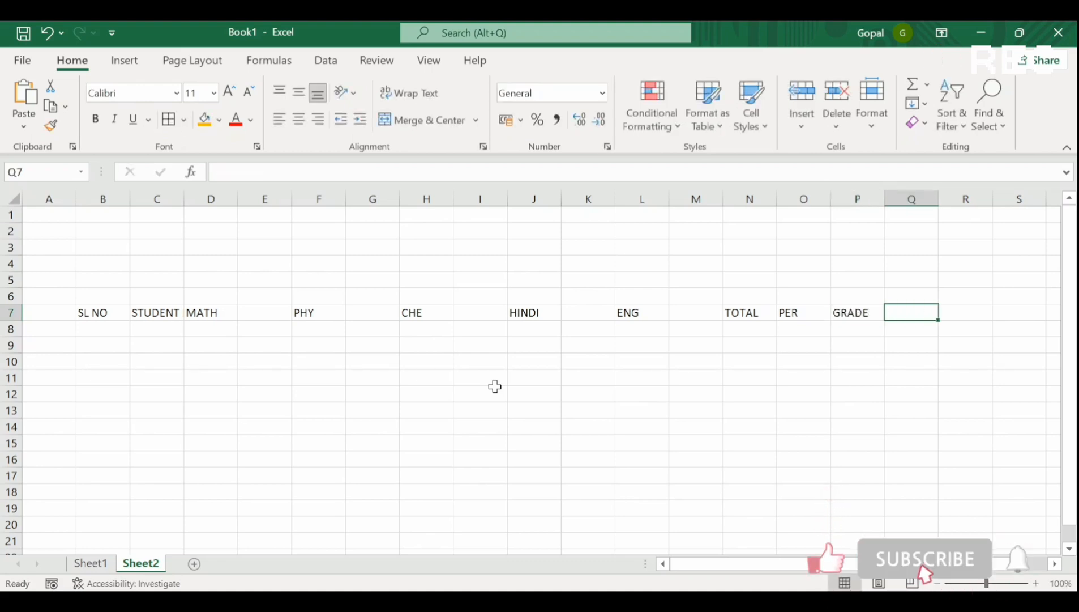
pyautogui.write('DIVI')
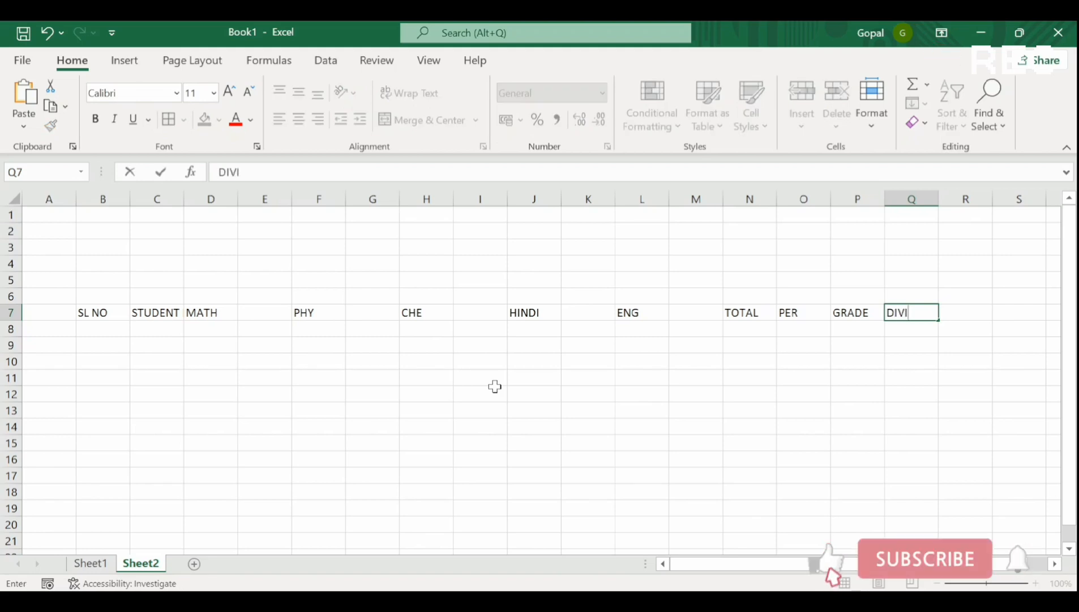
pyautogui.write('S')
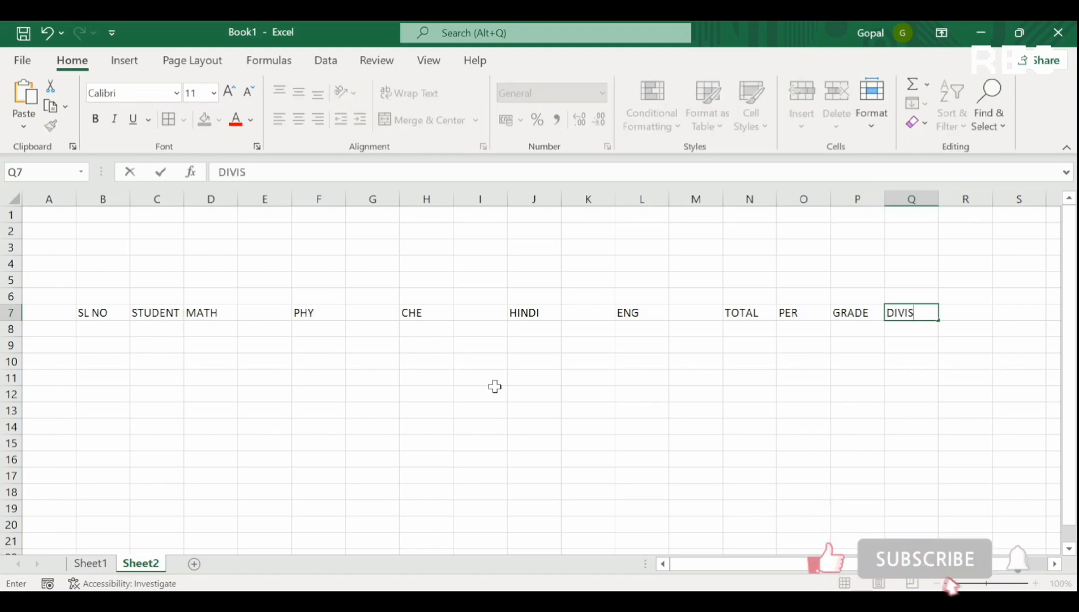
pyautogui.write('UON')
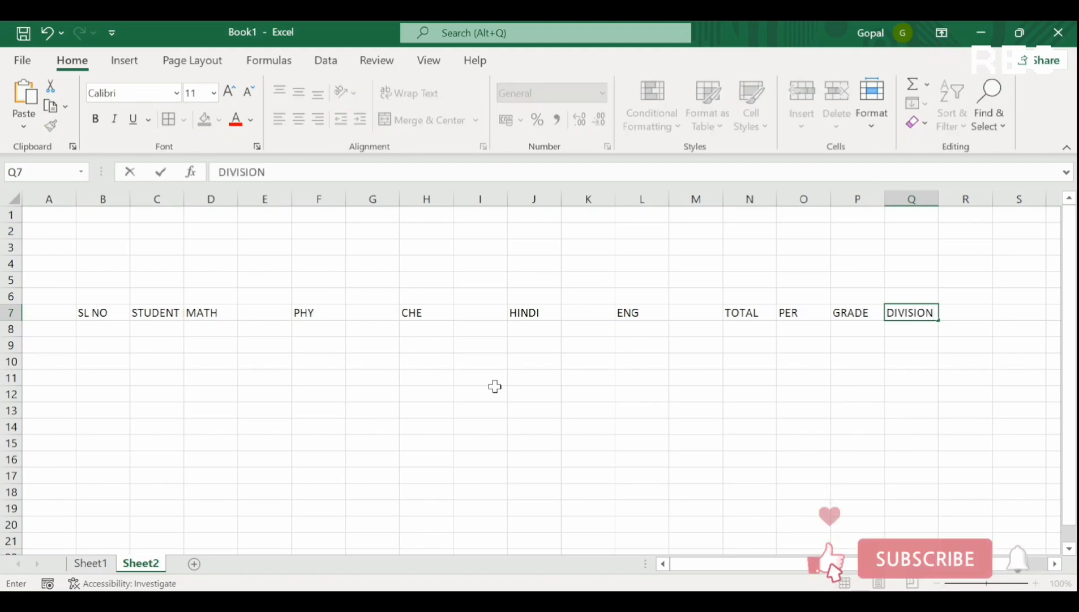
pyautogui.press('Tab')
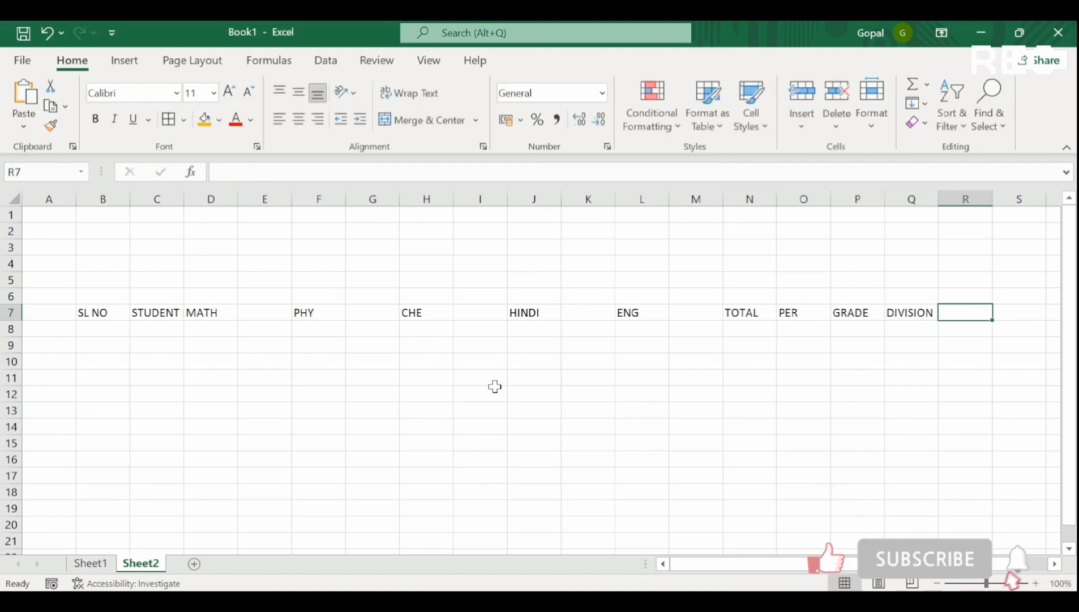
# Step: Complete the heading row with RESULT in R7 and RANK in S7
pyautogui.write('RAN')
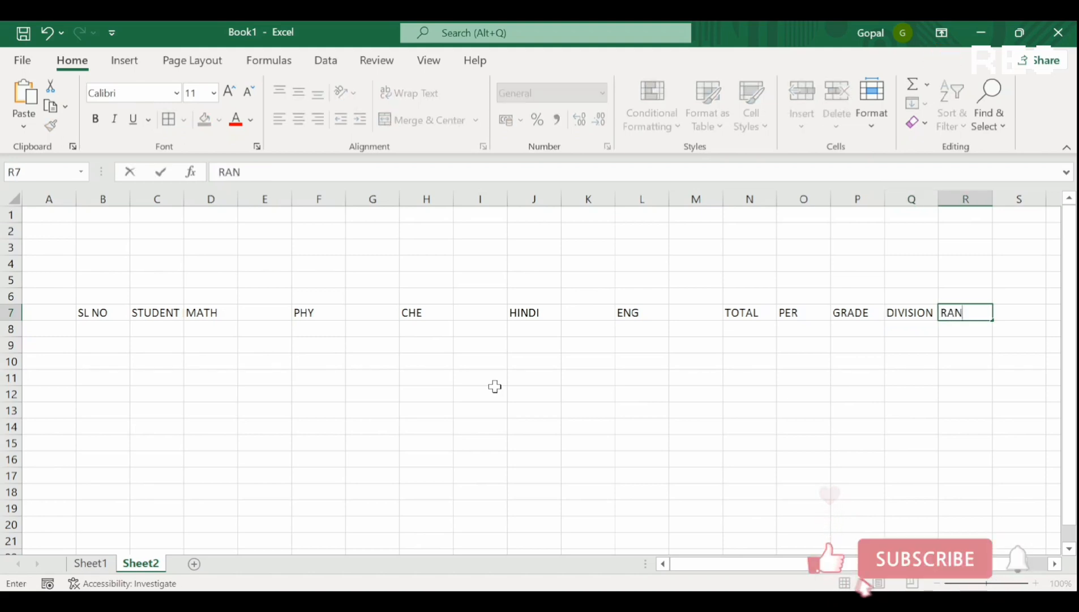
pyautogui.press('BackSpace')
pyautogui.press('BackSpace')
pyautogui.press('BackSpace')
pyautogui.write('RES')
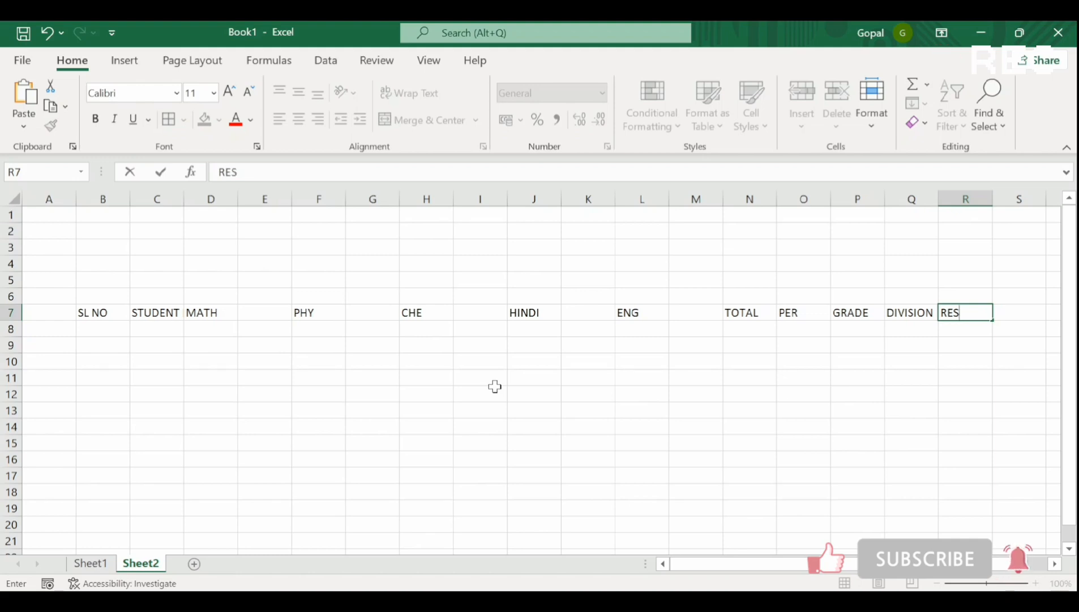
pyautogui.write('ULT')
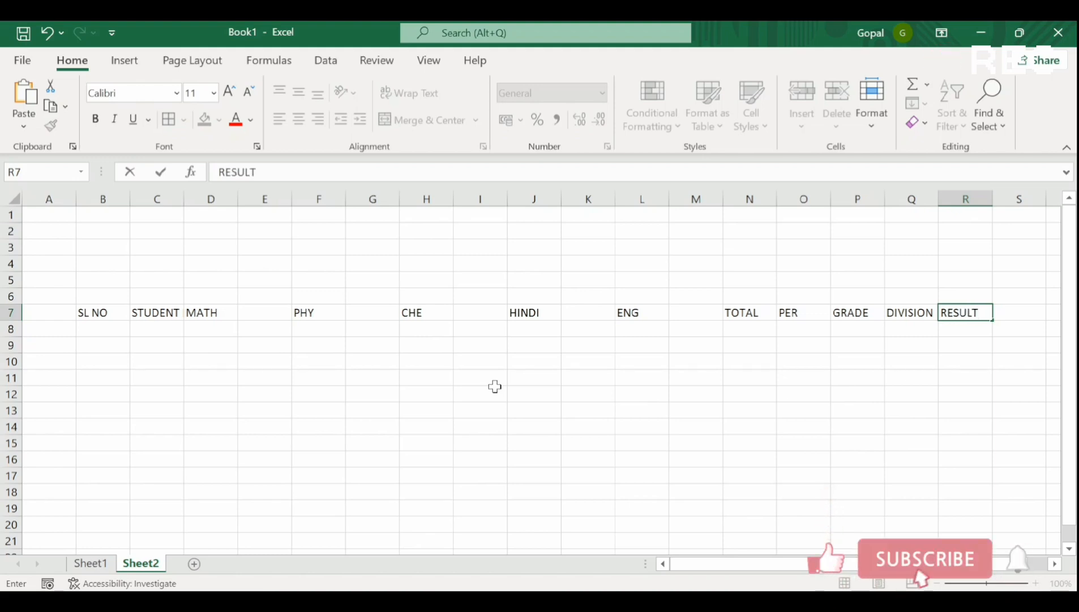
pyautogui.press('Tab')
pyautogui.write('RAN')
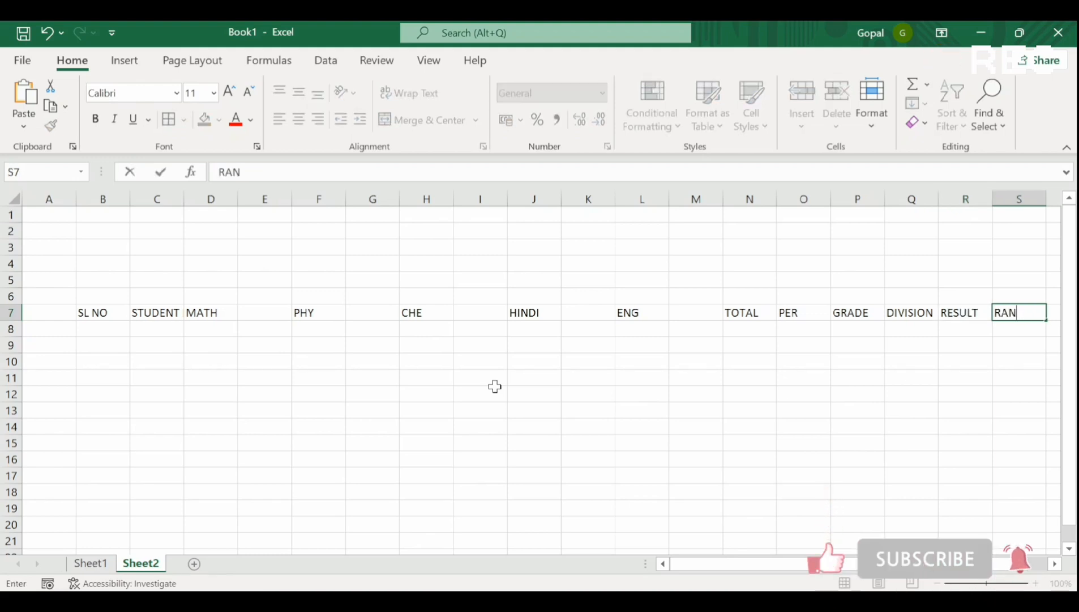
pyautogui.write('K')
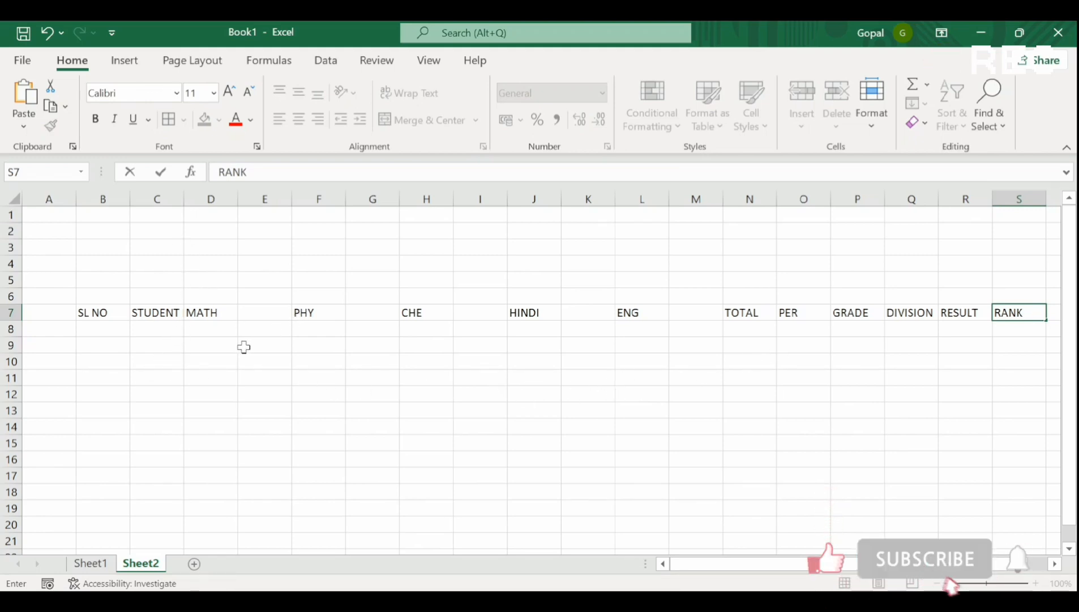
# Step: Merge and center the MATH heading across D7:E7, PHY across F7:G7 and CHE across H7:I7
pyautogui.moveTo(212, 312); pyautogui.dragTo(255, 312)
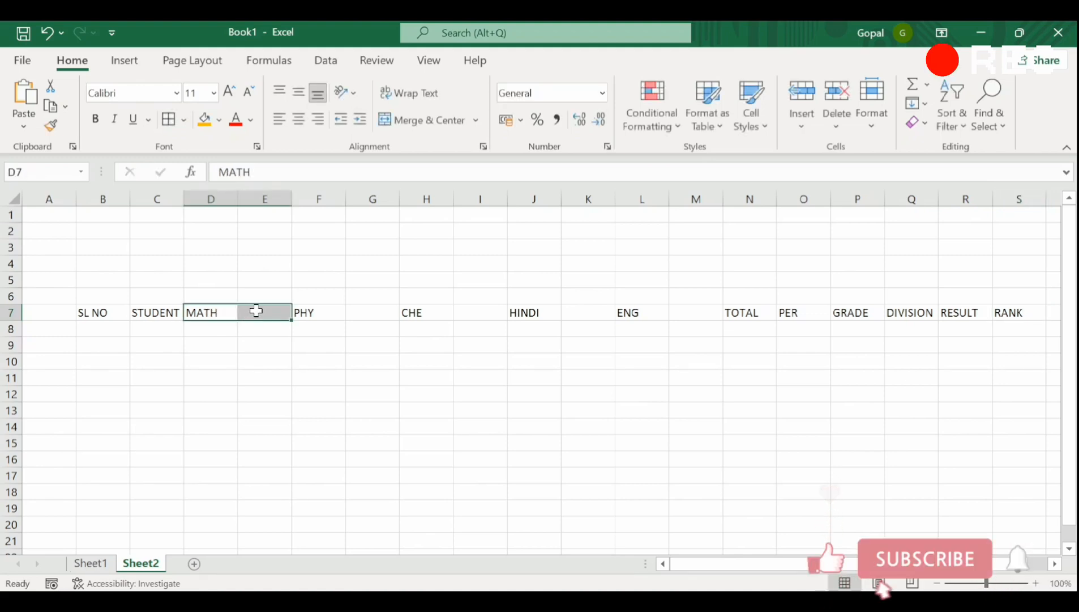
pyautogui.click(418, 125)
pyautogui.click(324, 315)
pyautogui.moveTo(324, 316); pyautogui.dragTo(365, 313)
pyautogui.click(396, 121)
pyautogui.moveTo(436, 311); pyautogui.dragTo(462, 311)
pyautogui.click(430, 122)
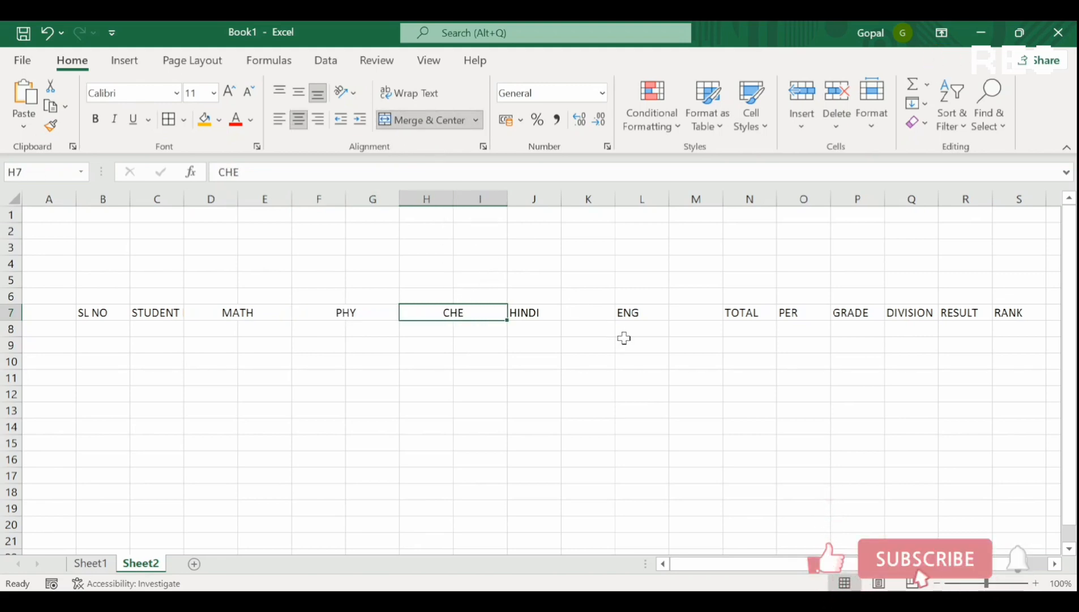
# Step: Merge and center the HINDI heading across J7:K7 and the ENG heading across L7:M7
pyautogui.moveTo(537, 314); pyautogui.dragTo(583, 313)
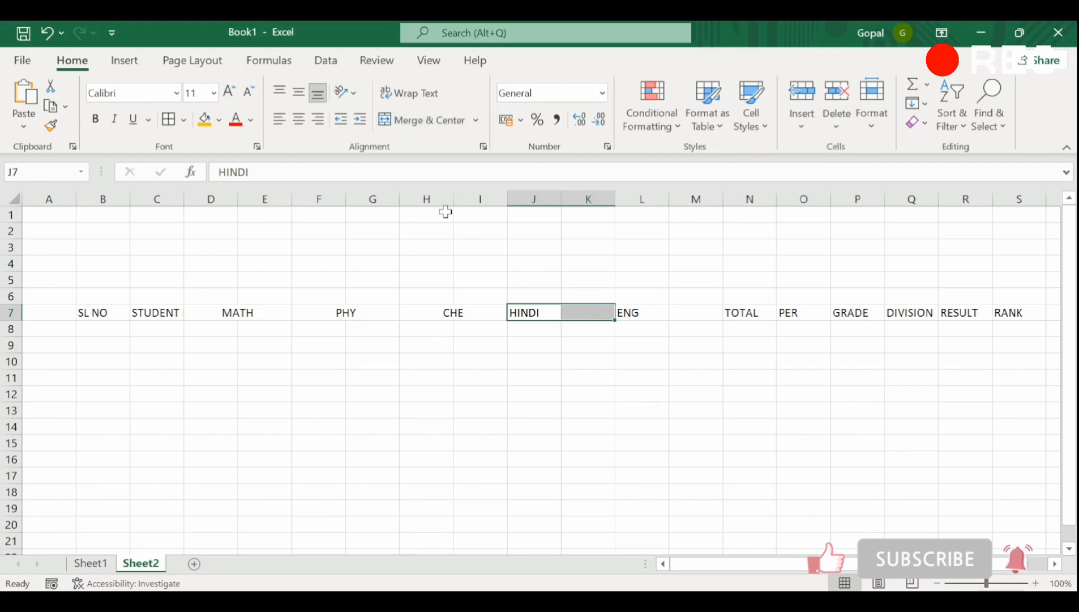
pyautogui.click(446, 118)
pyautogui.click(668, 313)
pyautogui.moveTo(671, 313); pyautogui.dragTo(680, 314)
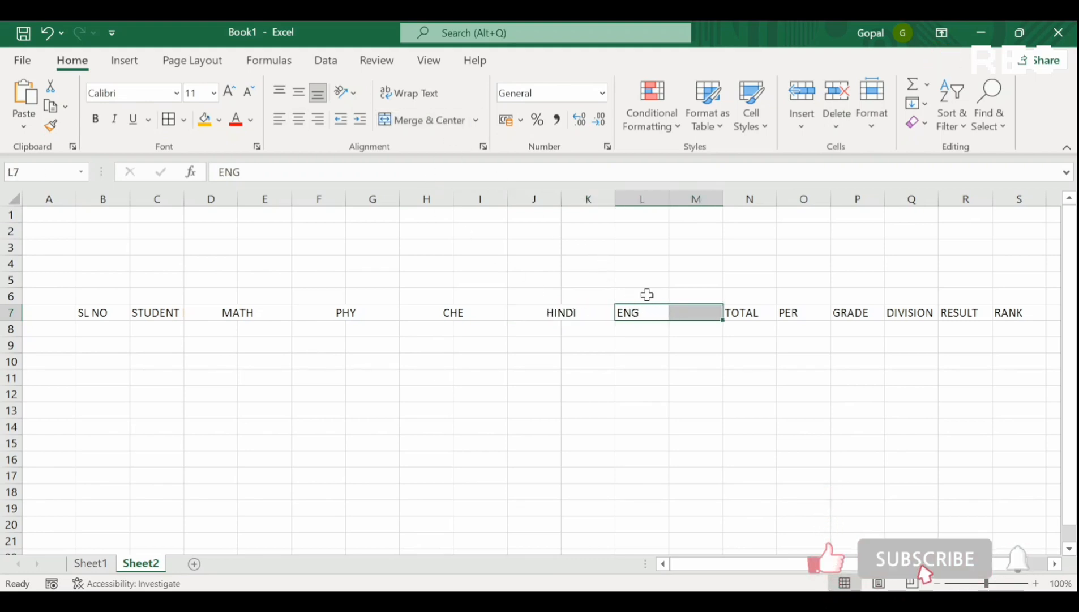
pyautogui.click(437, 122)
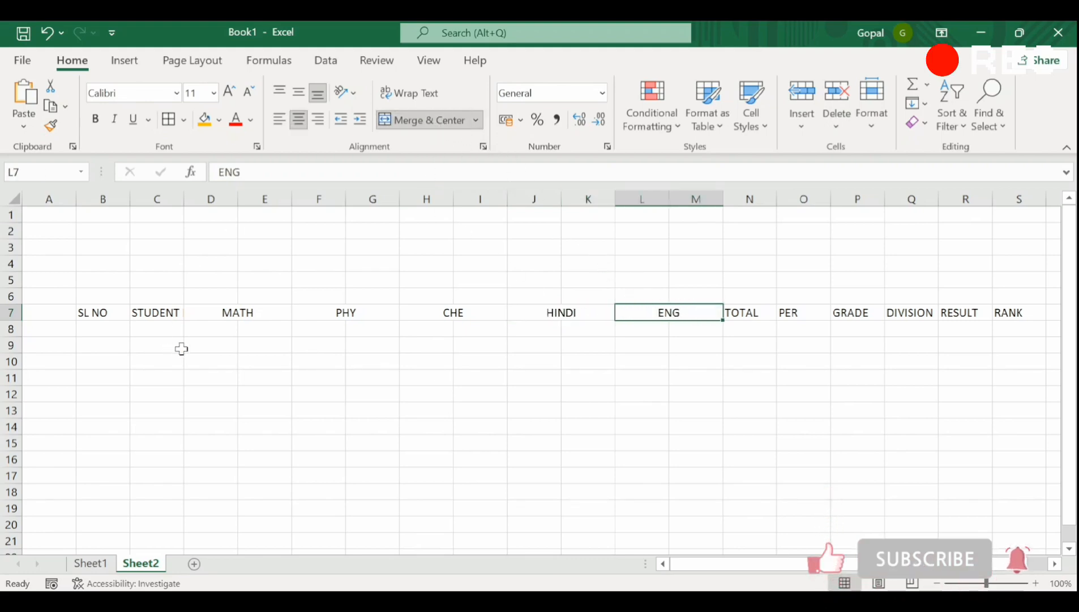
# Step: Enter the paper subheadings P-I in D8 and P-II in E8, and fill the pair across row 8 to column M
pyautogui.click(207, 328)
pyautogui.write('P')
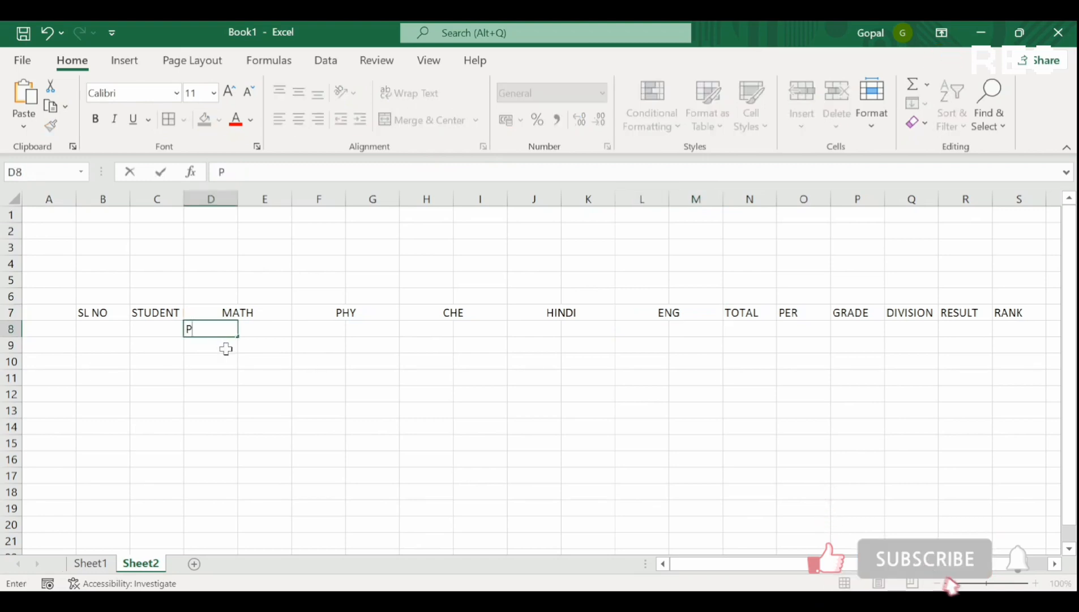
pyautogui.write('-I')
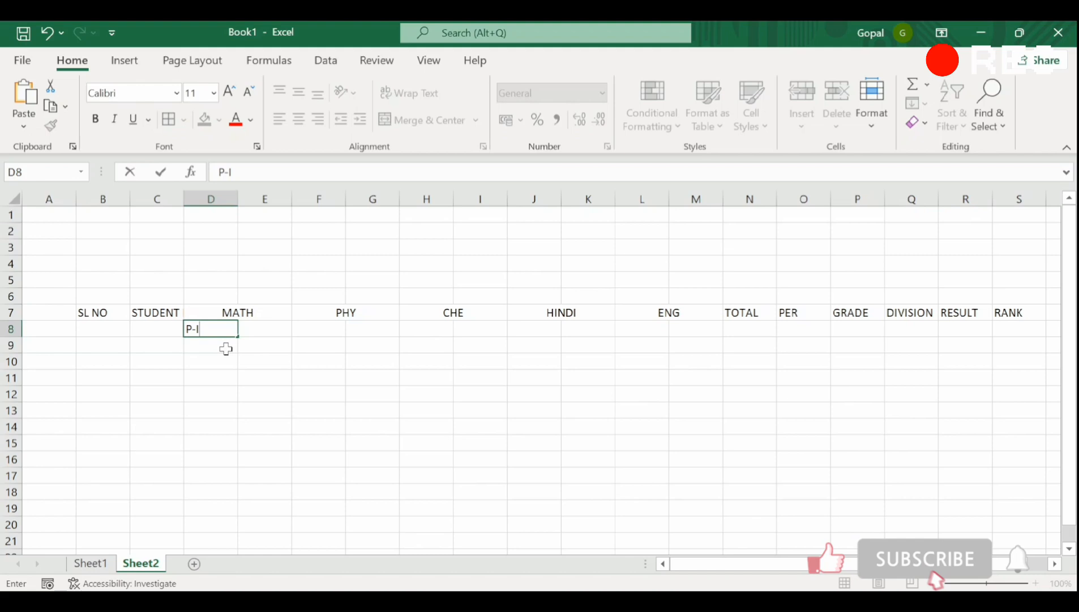
pyautogui.press('Tab')
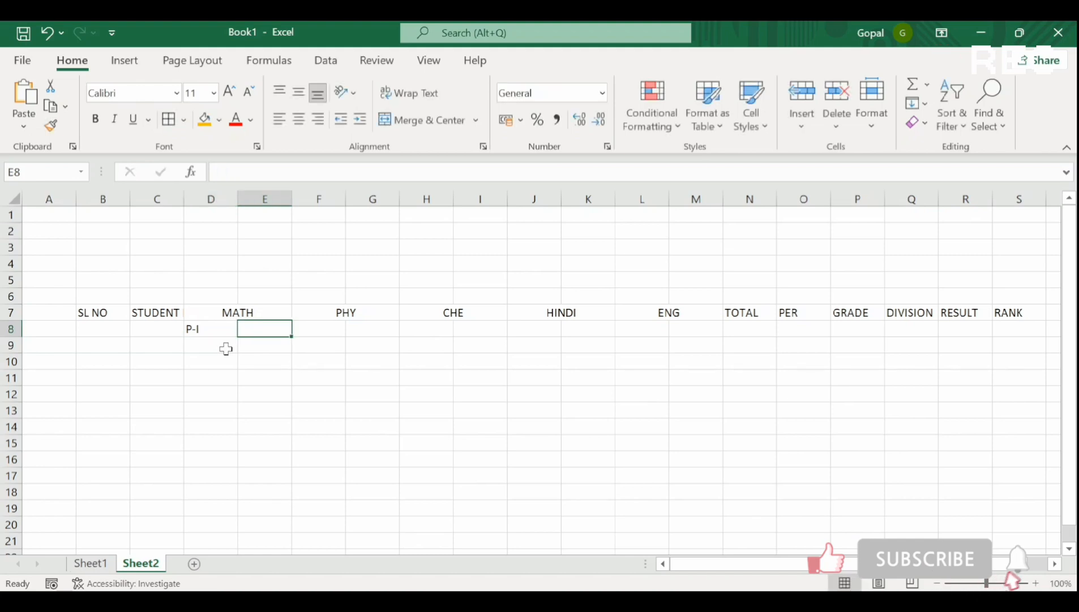
pyautogui.write('P-')
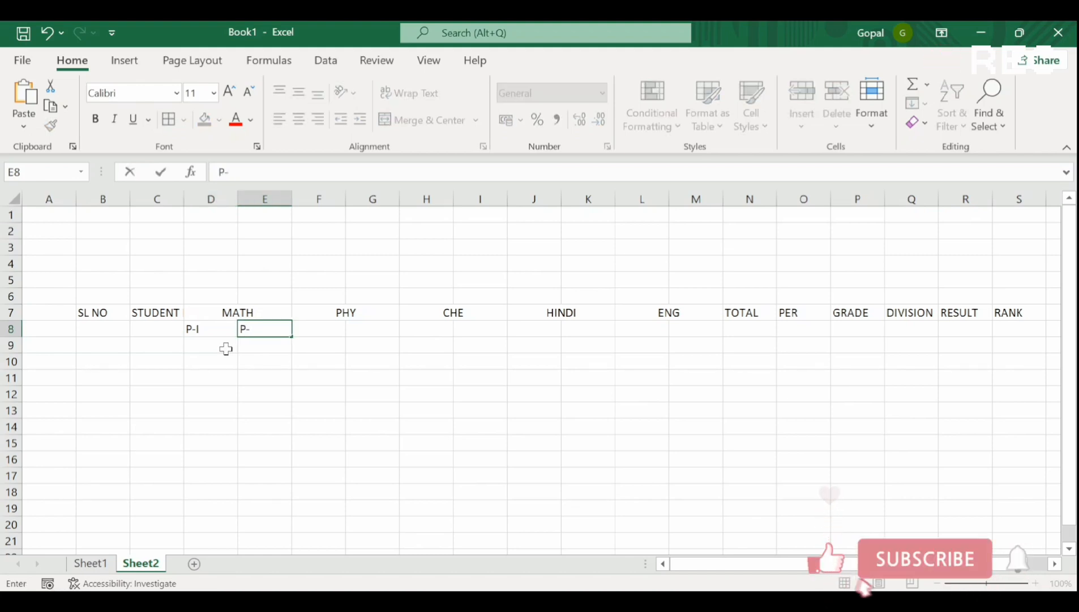
pyautogui.write('II')
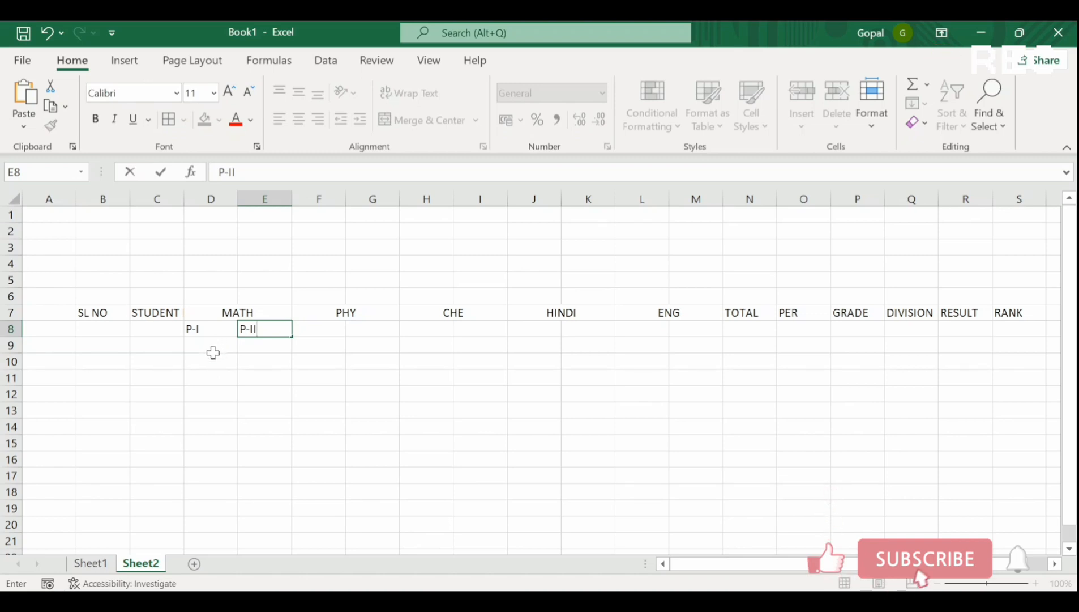
pyautogui.click(224, 339)
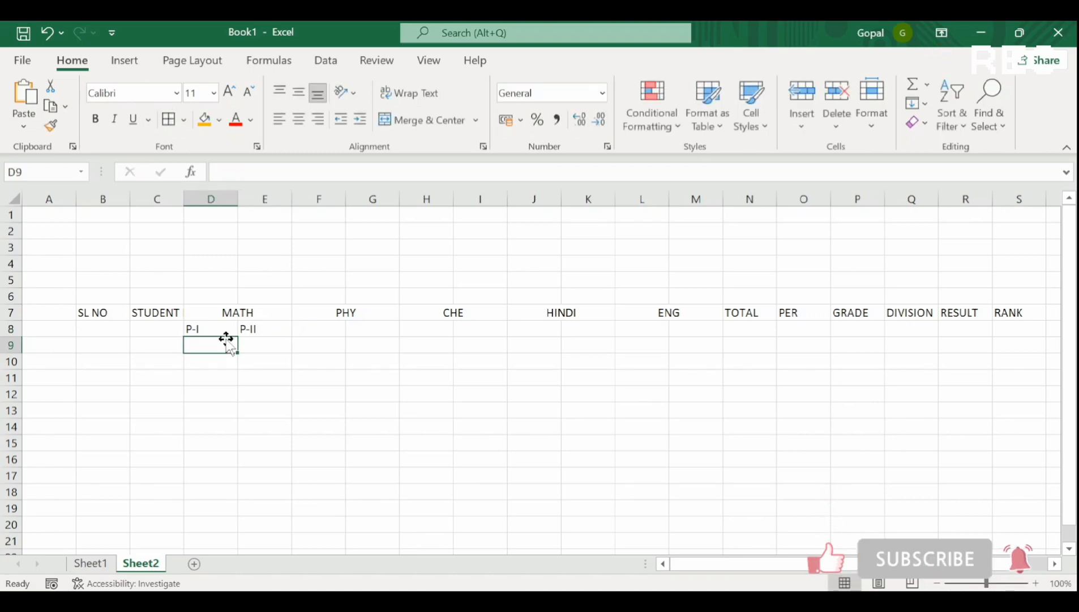
pyautogui.click(219, 328)
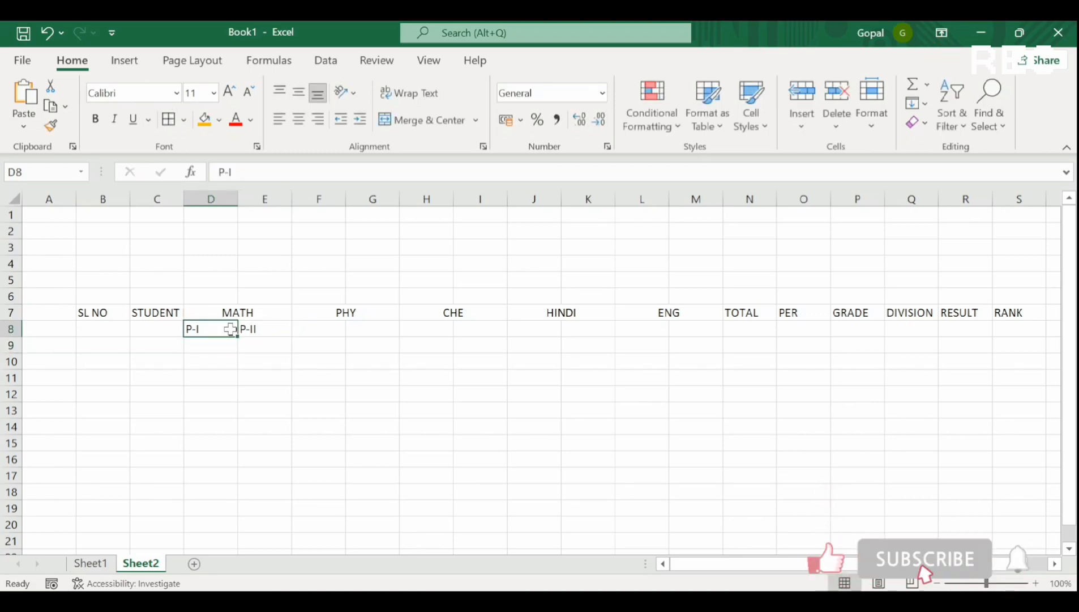
pyautogui.moveTo(211, 331); pyautogui.dragTo(724, 330)
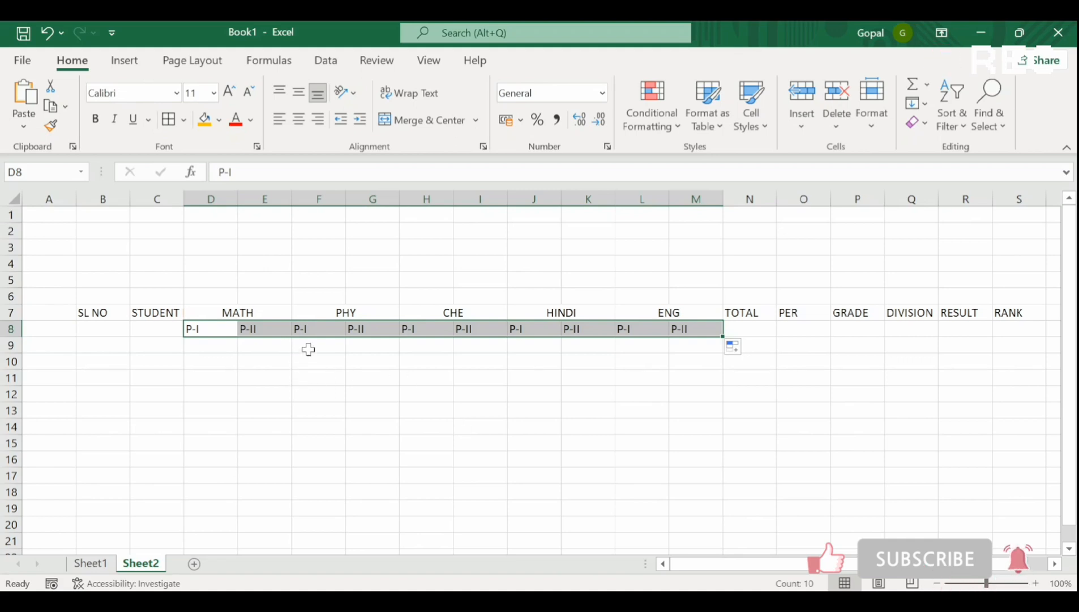
# Step: Narrow the subject columns D to M to one equal width and widen column C to fit the STUDENT NAME heading
pyautogui.moveTo(224, 198); pyautogui.dragTo(679, 191)
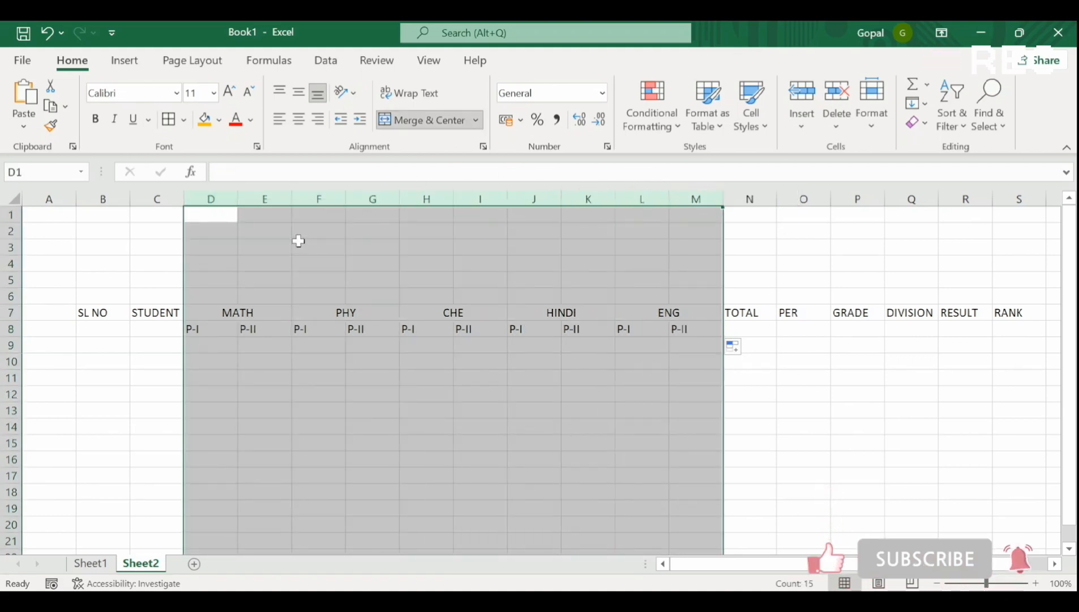
pyautogui.doubleClick(238, 200)
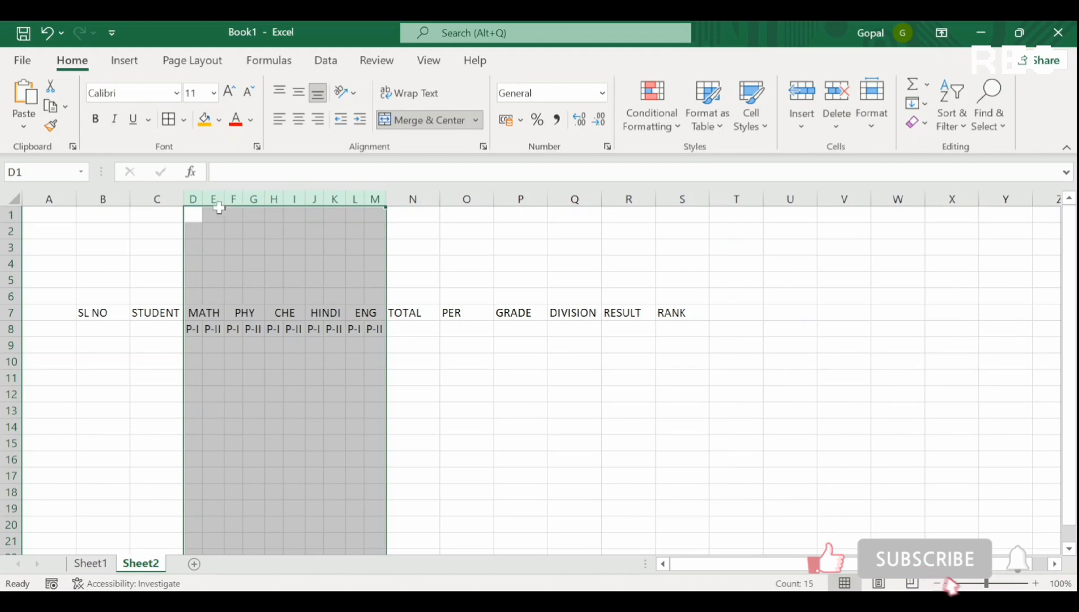
pyautogui.moveTo(204, 199); pyautogui.dragTo(220, 202)
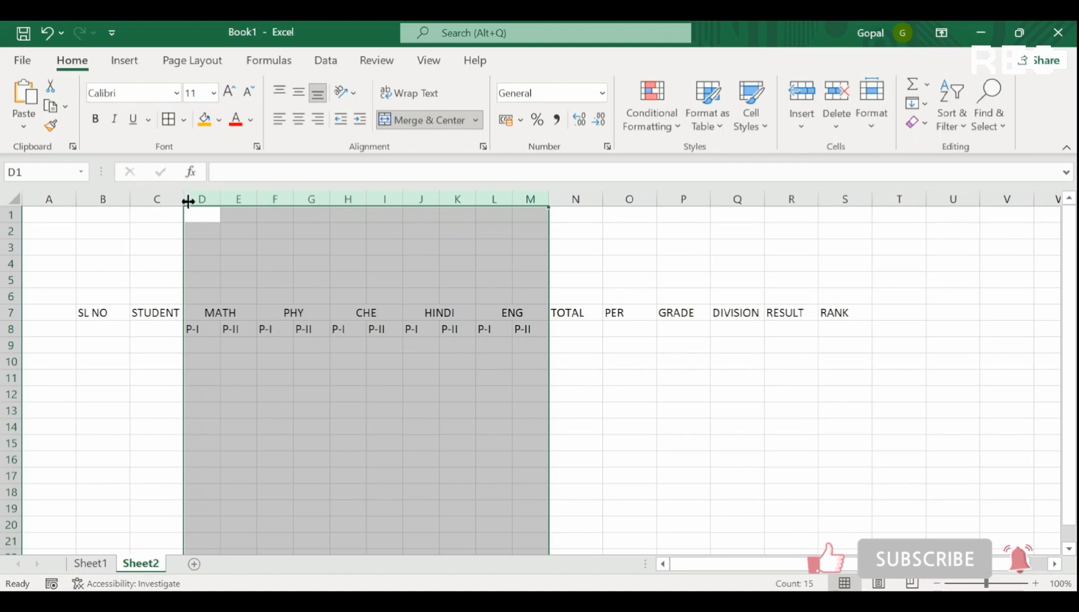
pyautogui.moveTo(188, 201); pyautogui.dragTo(266, 217)
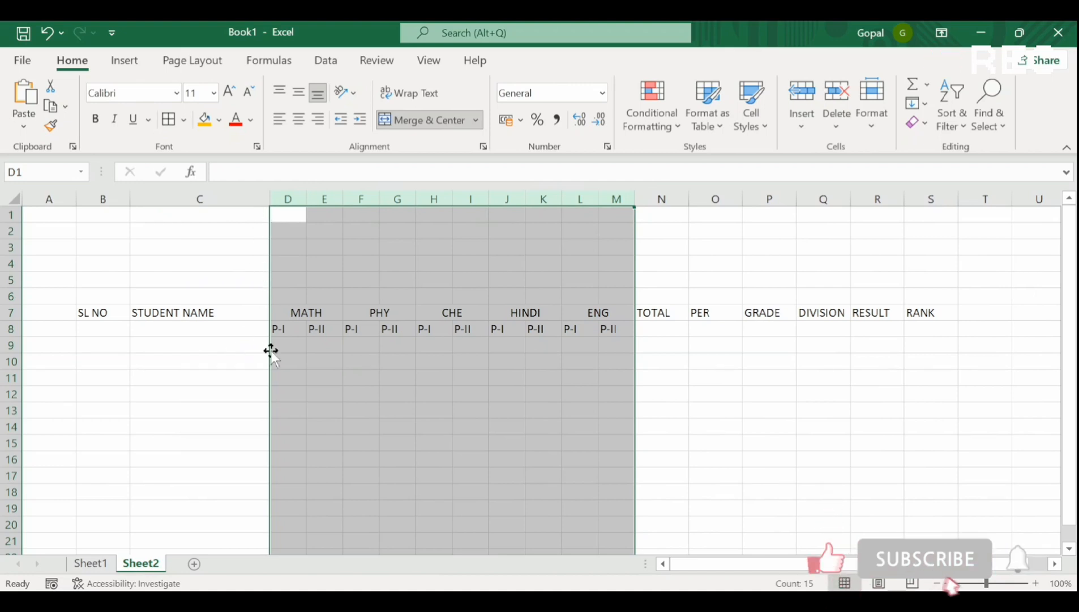
pyautogui.click(228, 348)
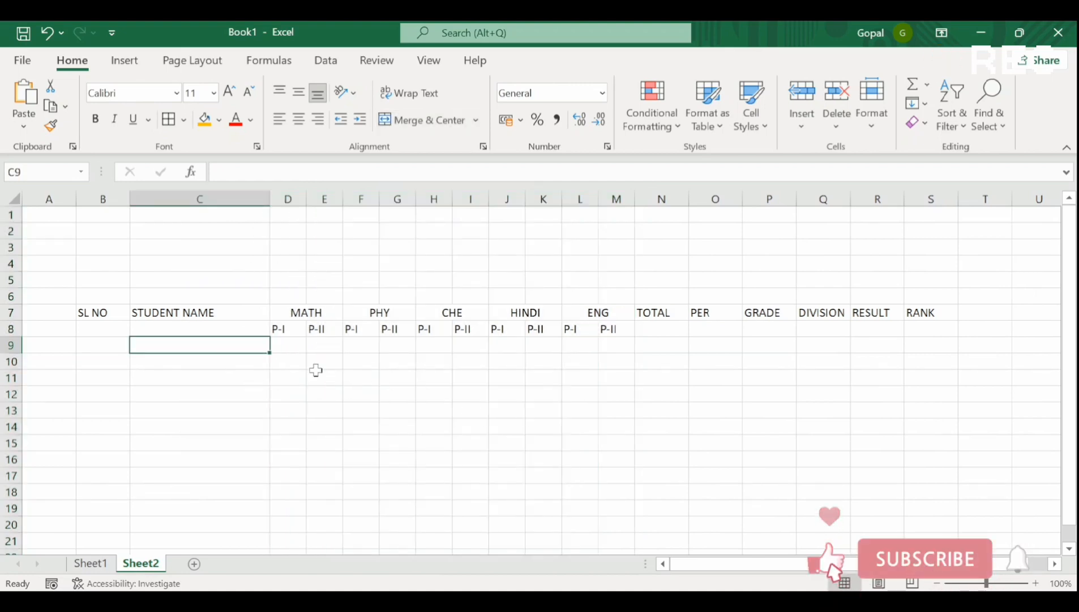
# Step: Apply all borders to the table range B7:S21 and center its contents horizontally and vertically
pyautogui.moveTo(102, 317); pyautogui.dragTo(915, 512)
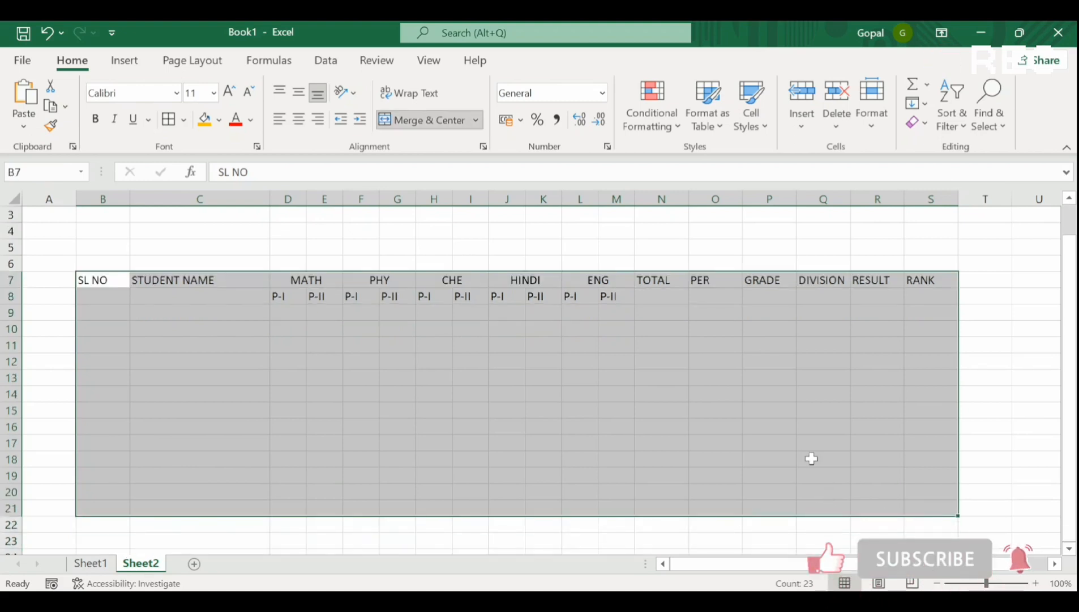
pyautogui.click(184, 121)
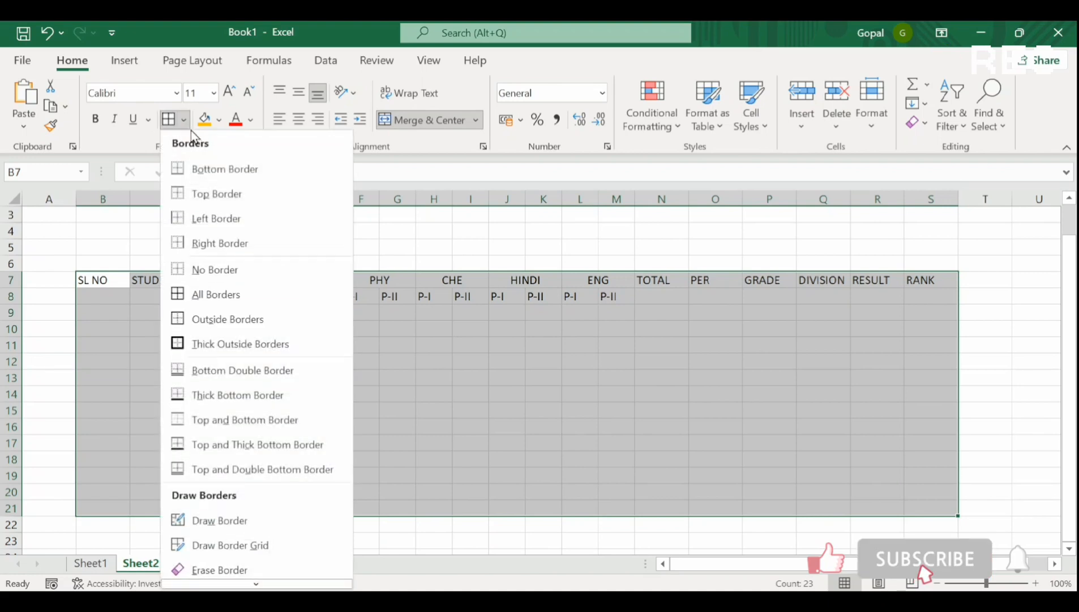
pyautogui.click(213, 291)
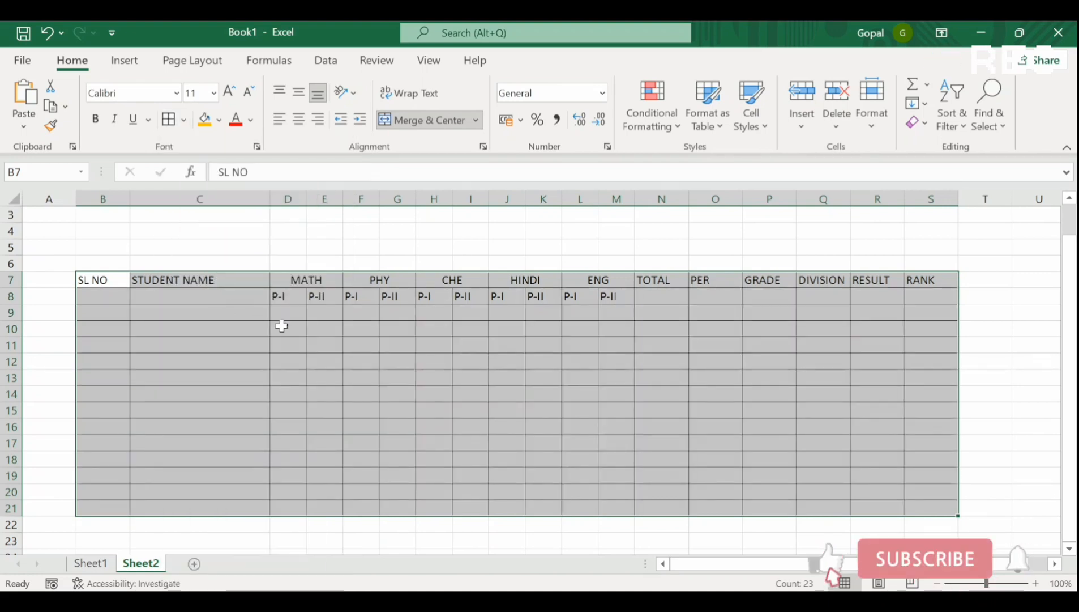
pyautogui.click(299, 119)
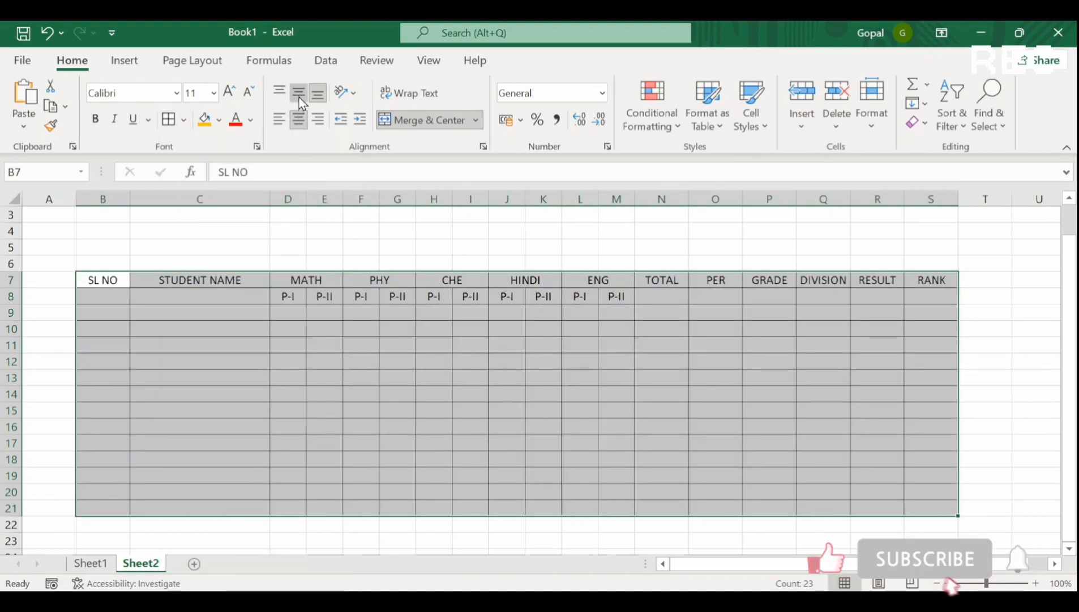
pyautogui.click(300, 98)
pyautogui.click(546, 347)
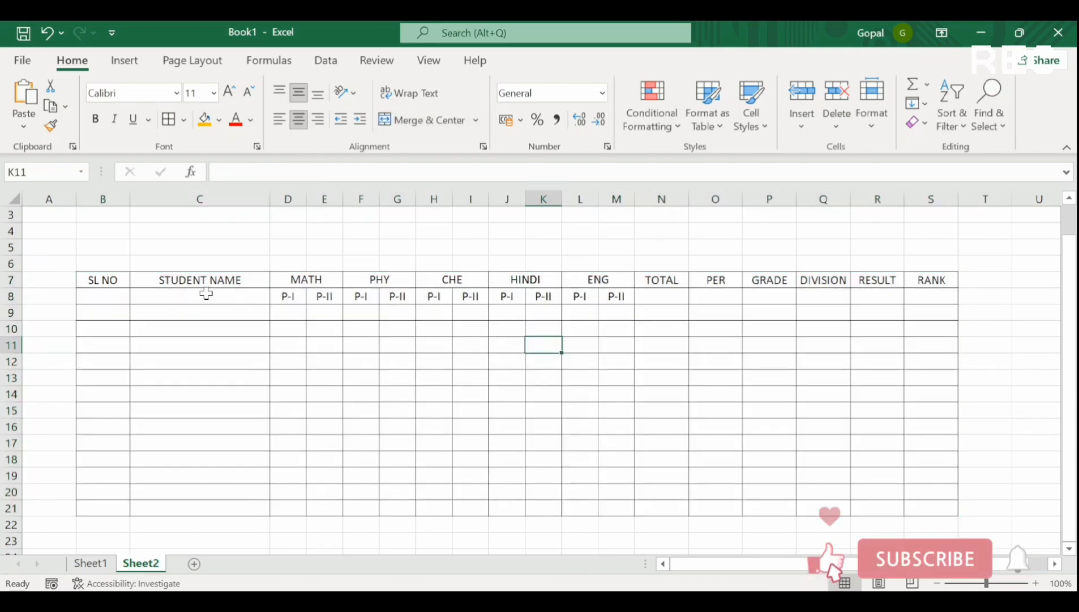
# Step: Merge and center the SL NO heading over B7:B8 and the STUDENT NAME heading over C7:C8
pyautogui.moveTo(120, 281); pyautogui.dragTo(111, 296)
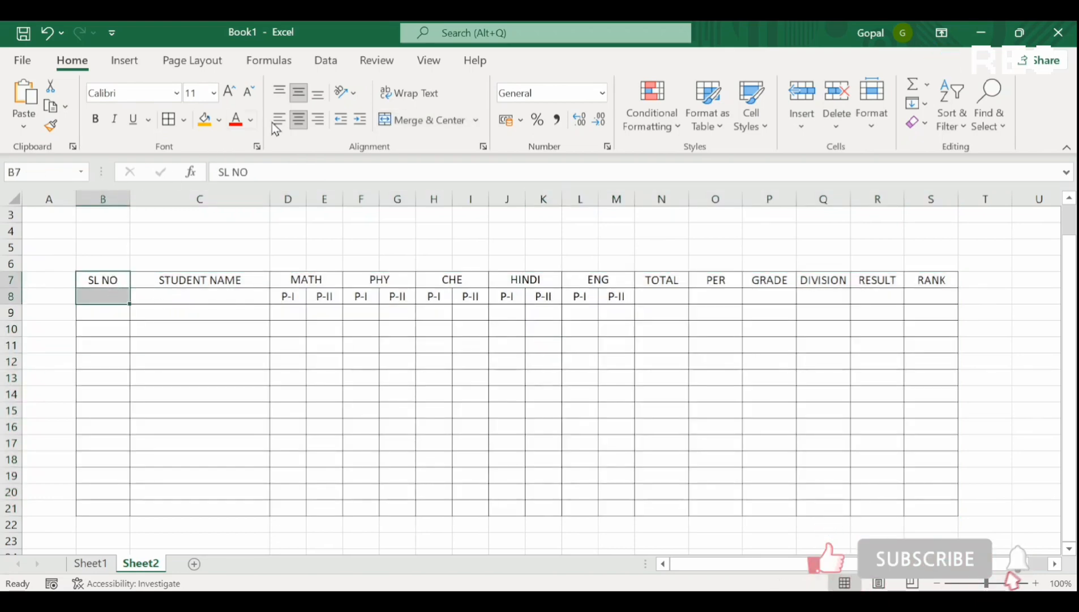
pyautogui.click(397, 127)
pyautogui.moveTo(205, 279); pyautogui.dragTo(213, 295)
pyautogui.click(431, 126)
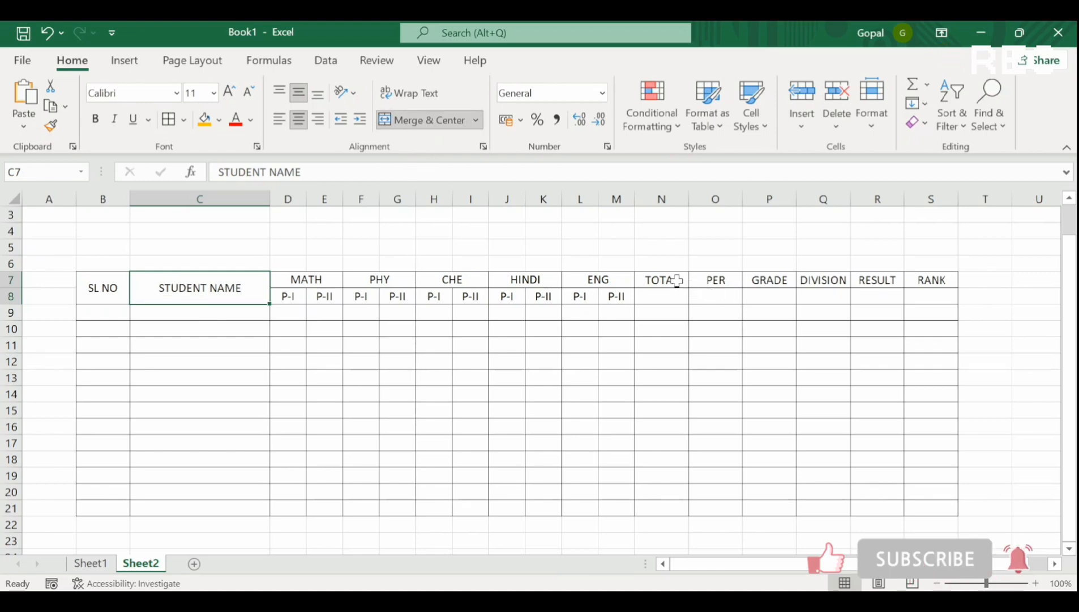
# Step: Merge and center each heading from TOTAL to RANK over rows 7 and 8 in its own column, N through S
pyautogui.moveTo(677, 280); pyautogui.dragTo(929, 297)
pyautogui.click(420, 122)
pyautogui.click(432, 125)
pyautogui.click(410, 120)
pyautogui.click(423, 120)
pyautogui.click(430, 124)
pyautogui.click(420, 121)
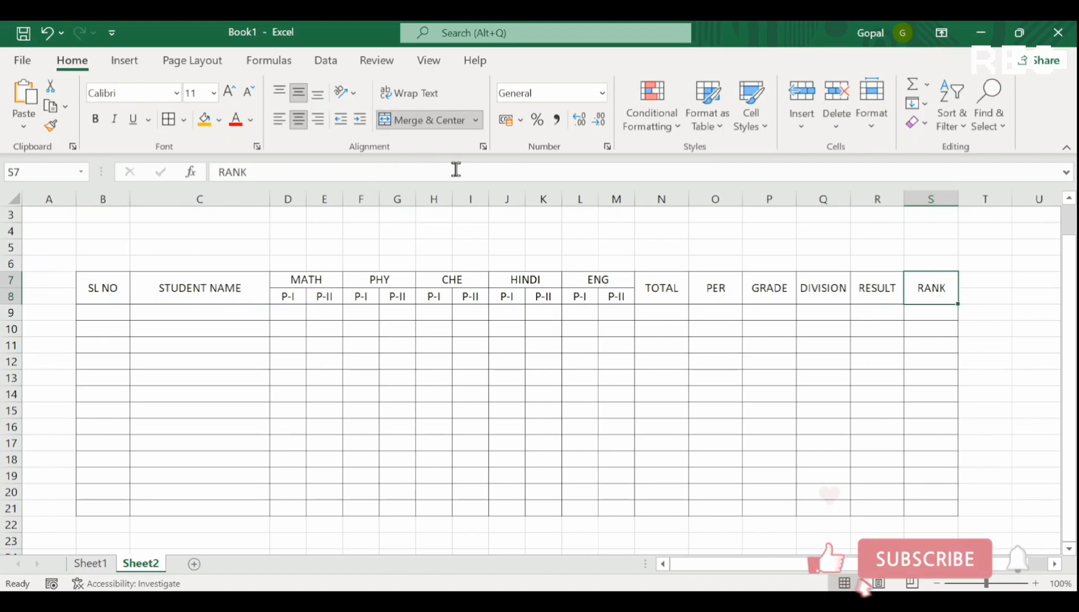
pyautogui.click(618, 378)
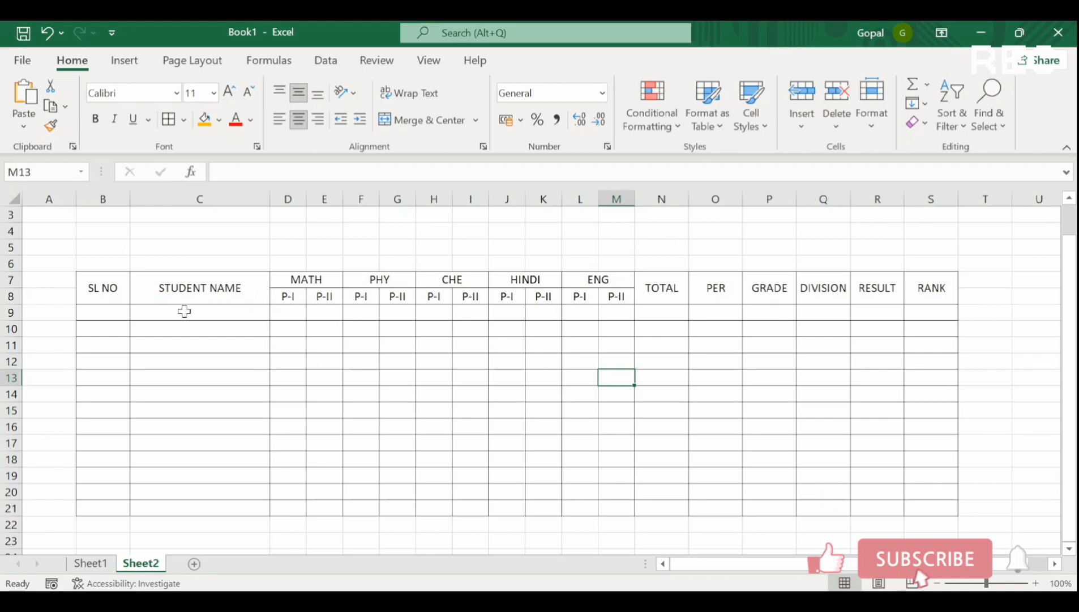
# Step: Merge and center B5:S5 above the table and enter the title STYLIZED MARKSHEET REPORT
pyautogui.moveTo(109, 247); pyautogui.dragTo(916, 247)
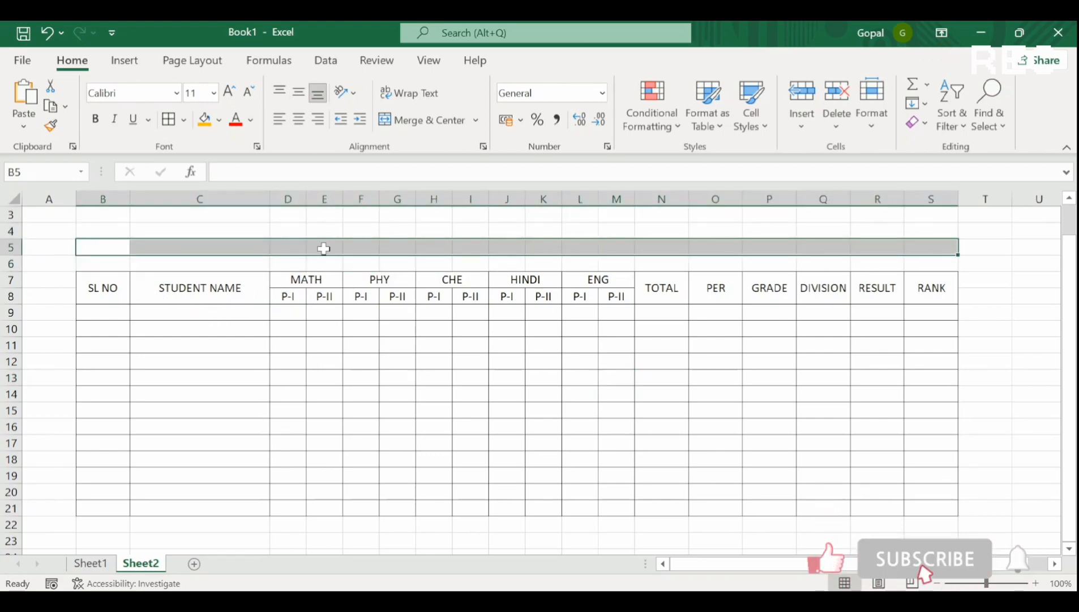
pyautogui.click(424, 122)
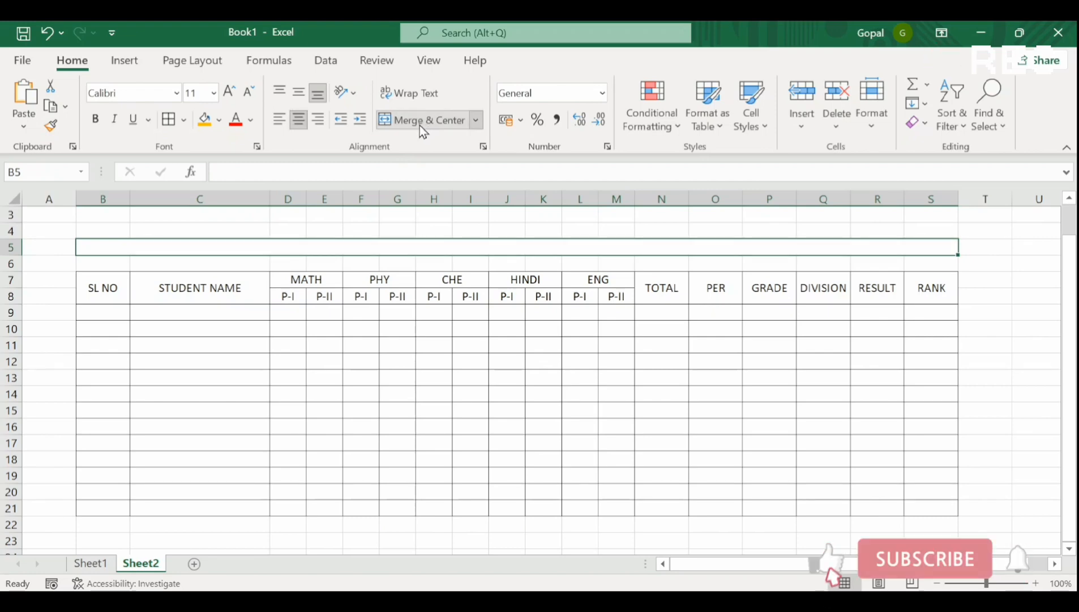
pyautogui.write('MA')
pyautogui.press('BackSpace')
pyautogui.press('BackSpace')
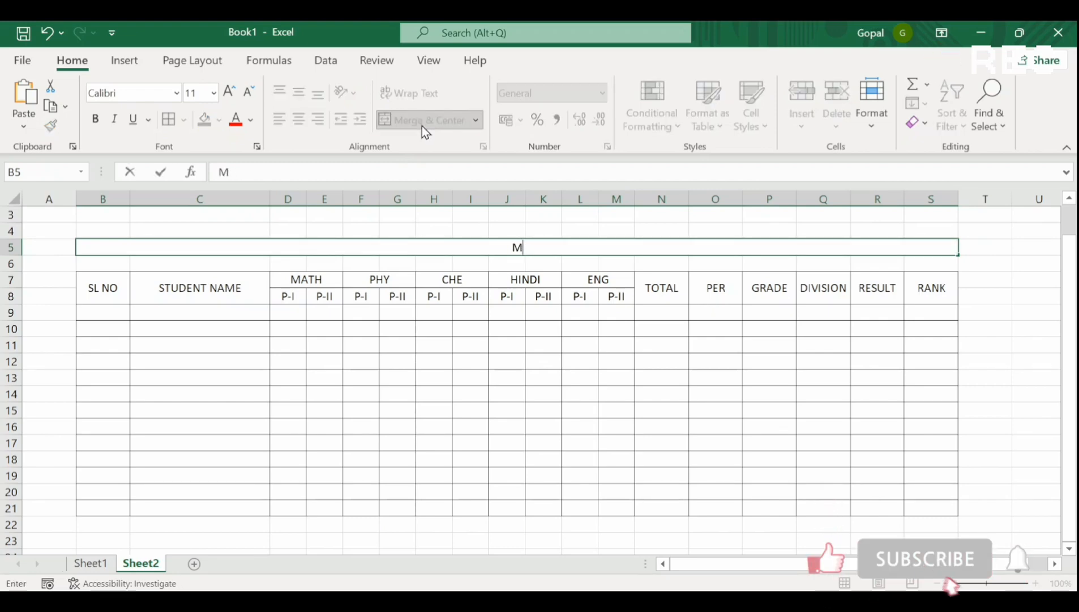
pyautogui.write('STYL')
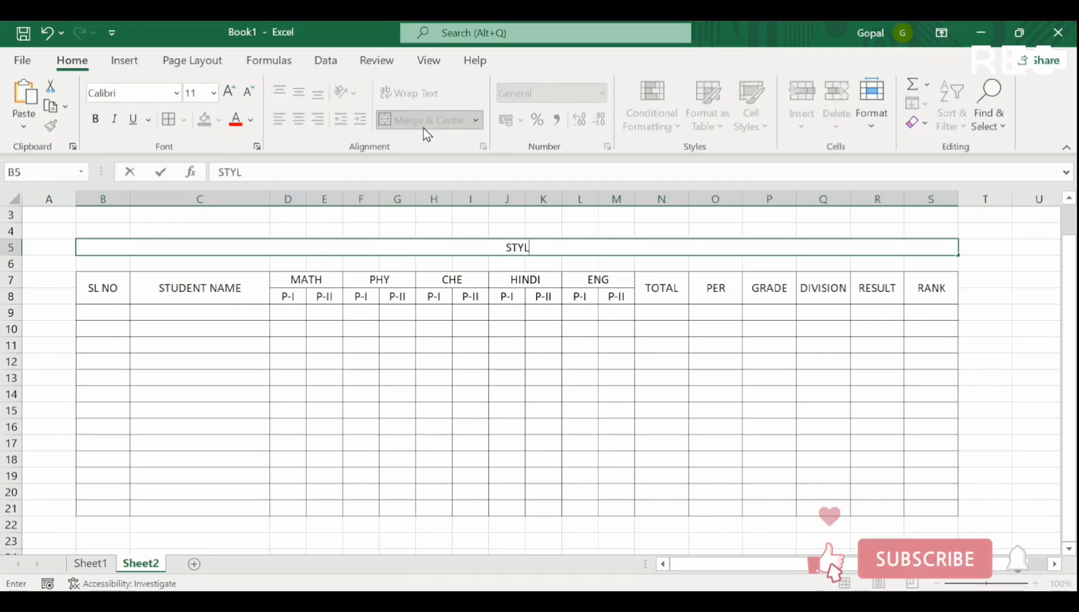
pyautogui.write('IZED ')
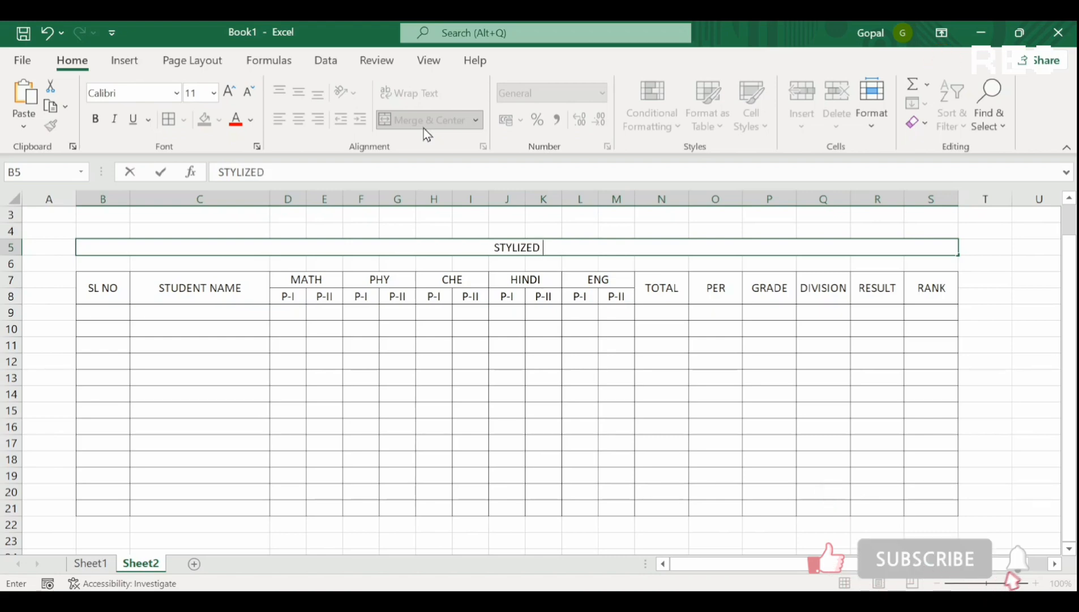
pyautogui.write('MAR')
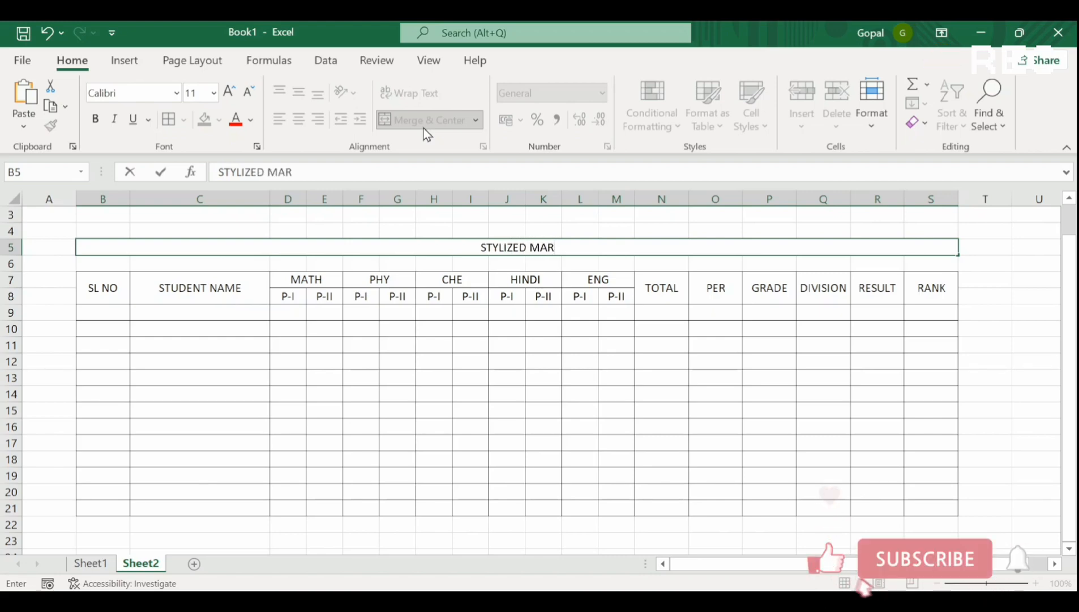
pyautogui.write('KSHEET R')
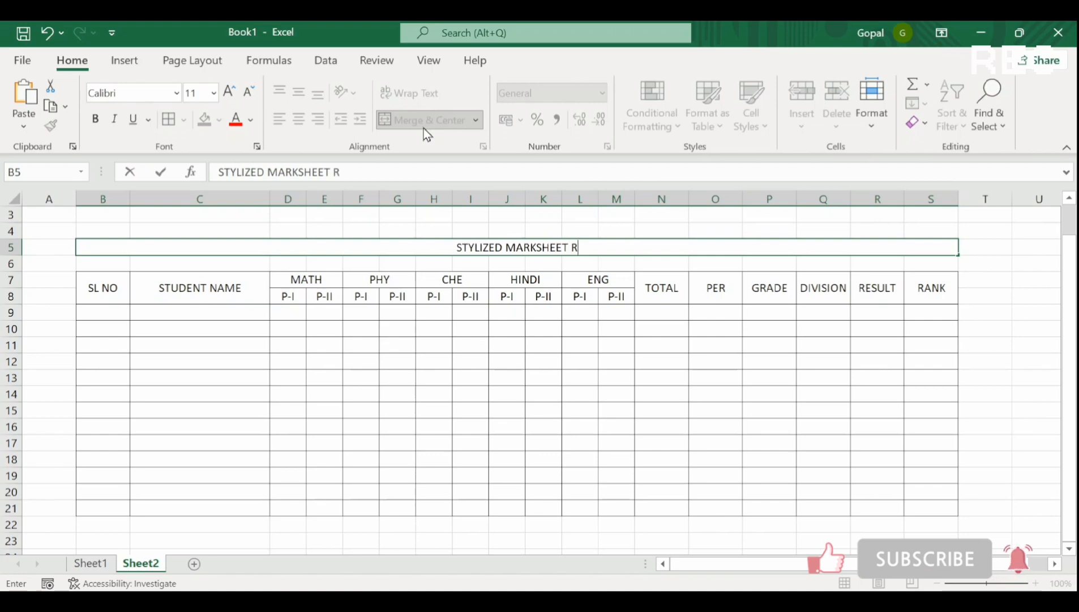
pyautogui.write('EPORT')
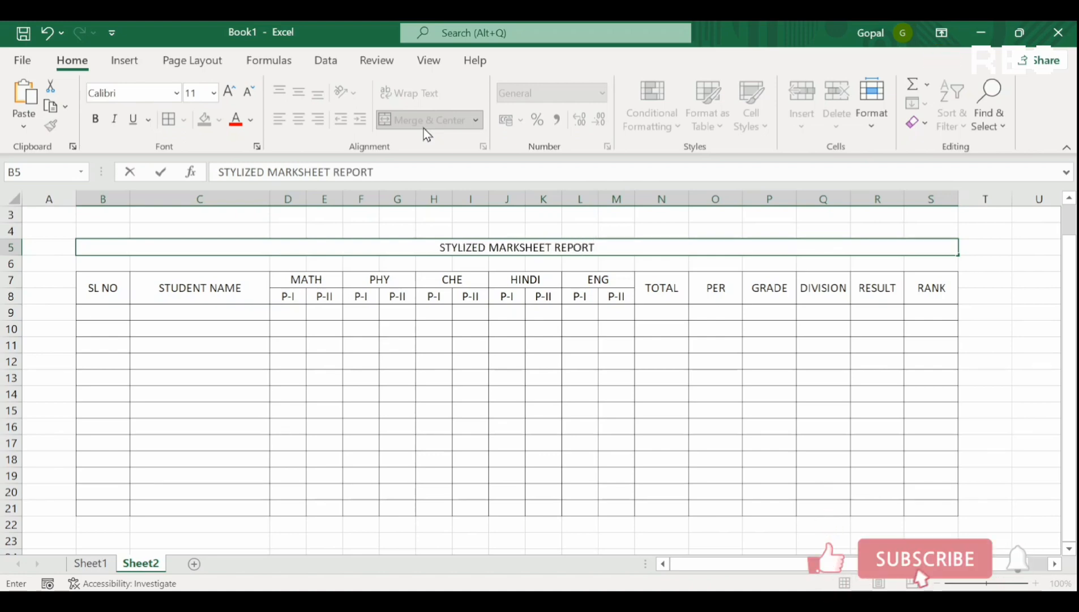
# Step: Change the title above the table to STYLIZED MARKSHEET REPORTS and format it in Algerian at font size 18
pyautogui.write('S')
pyautogui.click(392, 262)
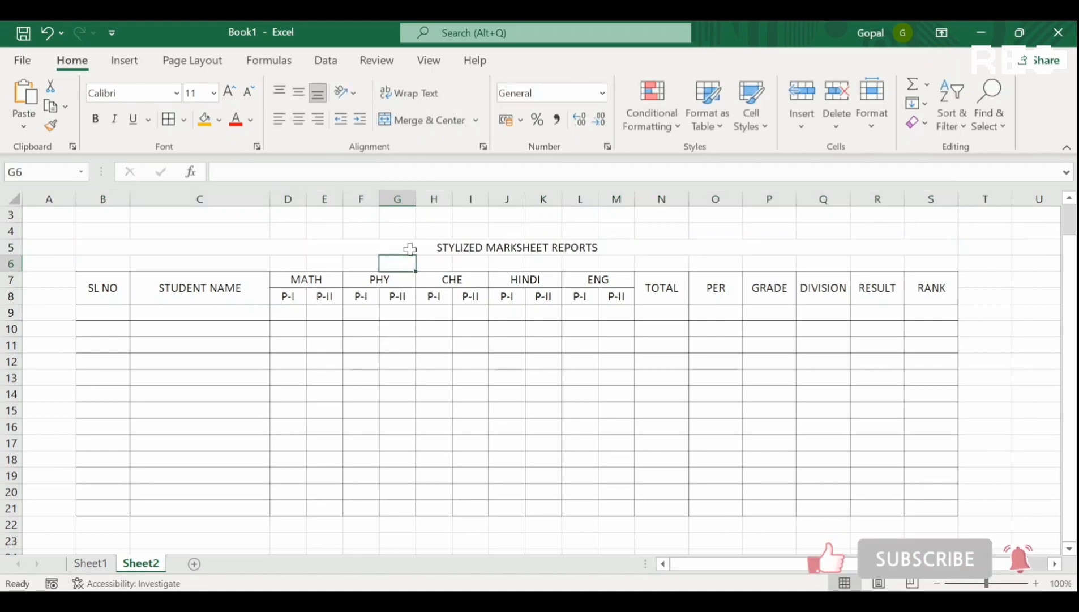
pyautogui.click(409, 247)
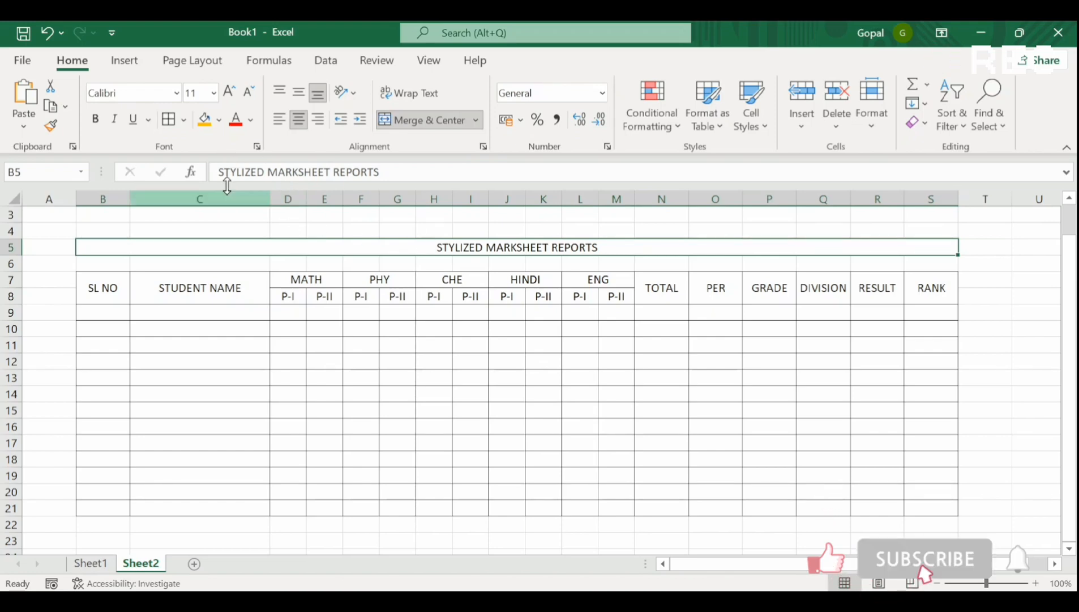
pyautogui.click(176, 92)
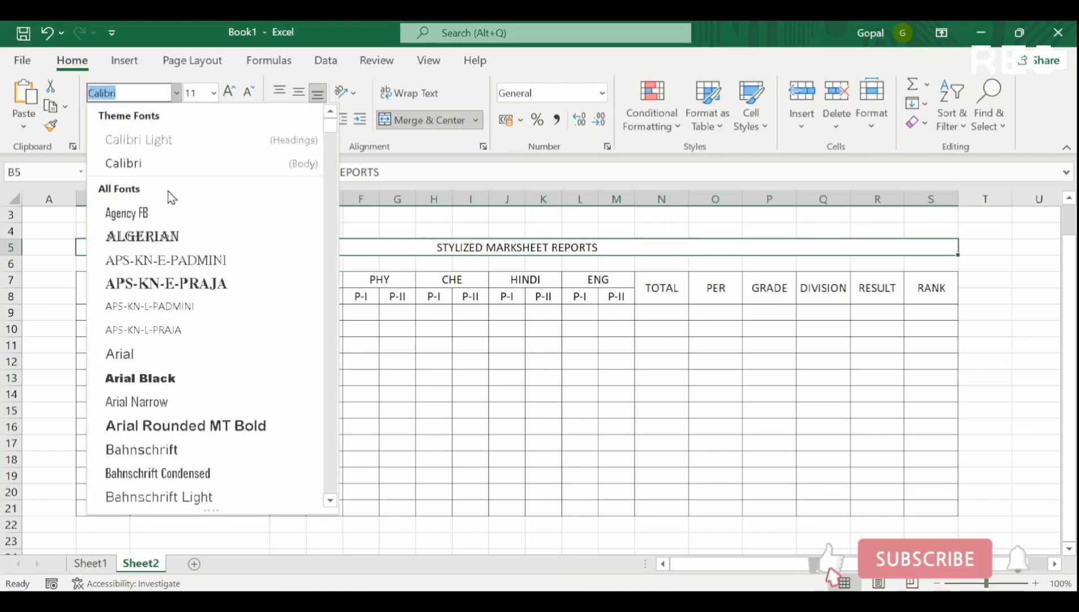
pyautogui.click(162, 236)
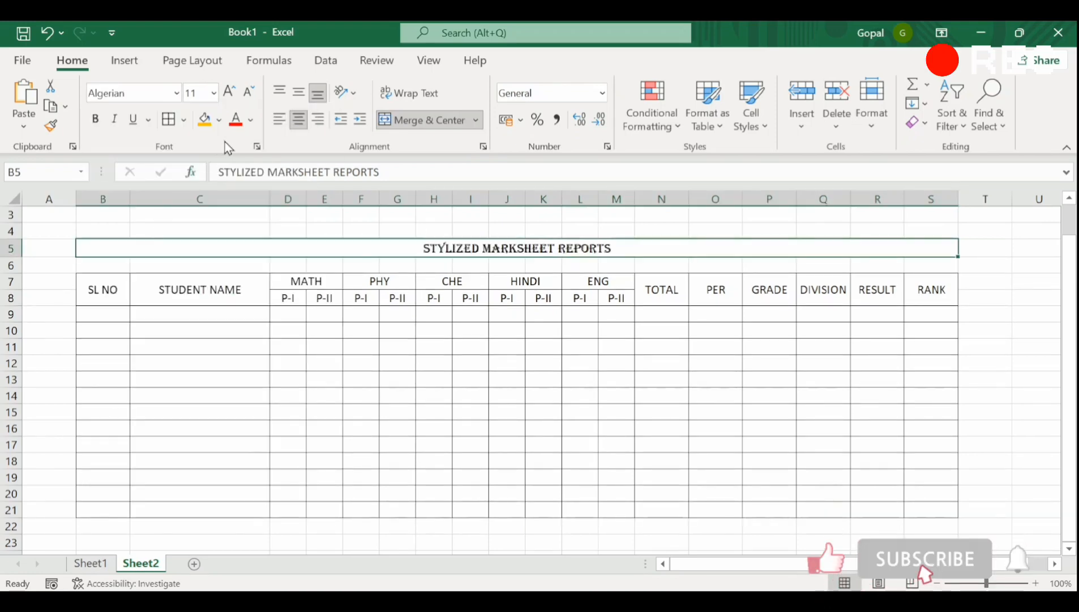
pyautogui.click(231, 95)
pyautogui.click(230, 96)
pyautogui.click(231, 95)
pyautogui.click(230, 95)
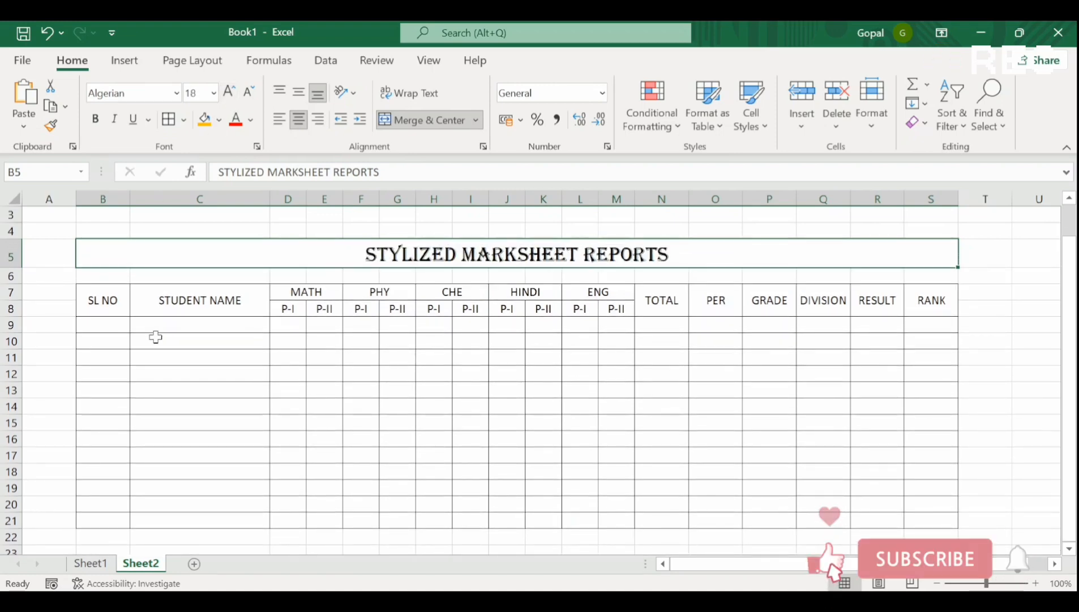
# Step: Shrink the height of empty row 6 to a thin gap between the title and the table
pyautogui.moveTo(15, 284); pyautogui.dragTo(17, 272)
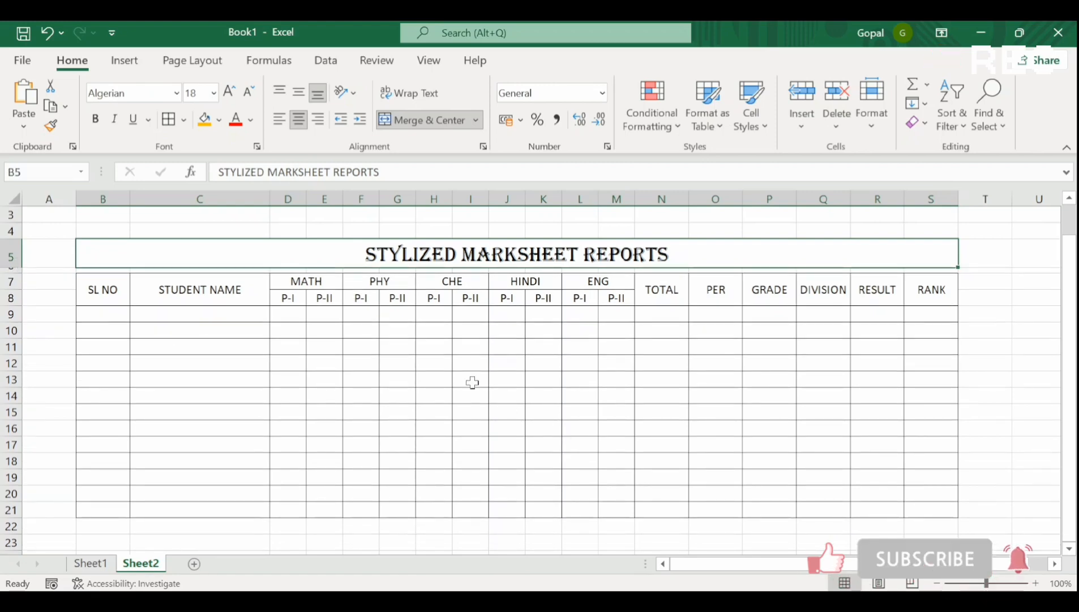
pyautogui.click(378, 351)
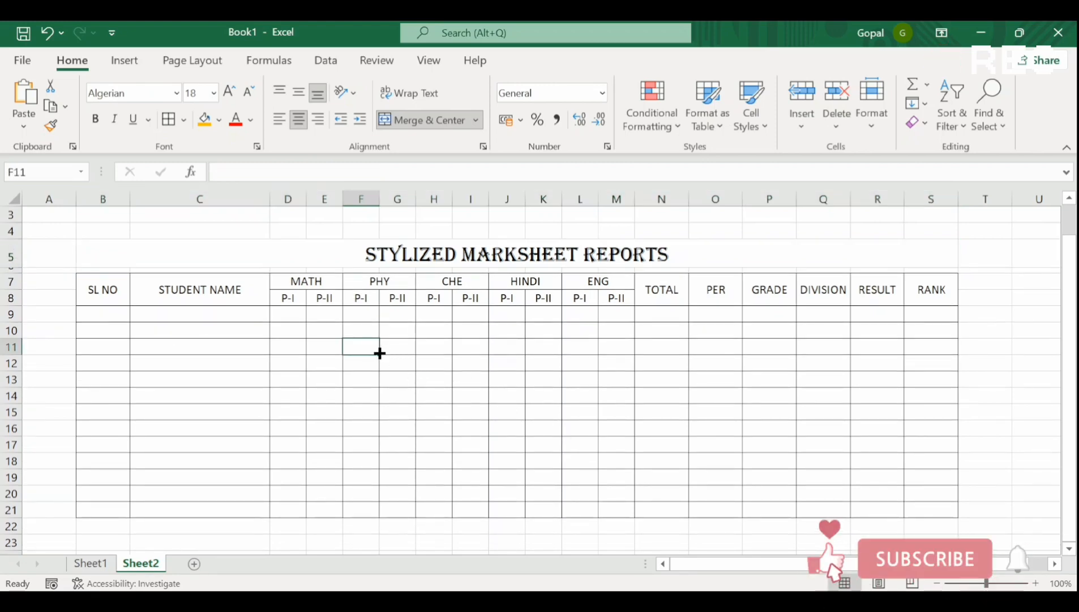
# Step: Fill the title cell and the header range B7:S8 with a white-to-orange two-color gradient in the From center shading style
pyautogui.click(297, 264)
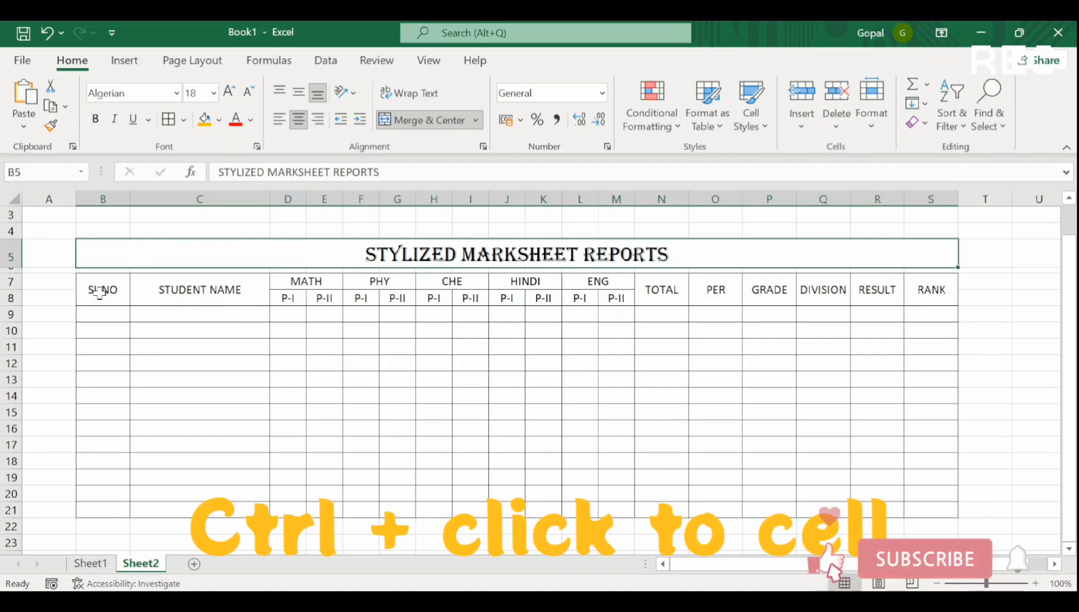
pyautogui.moveTo(99, 292); pyautogui.dragTo(916, 289)
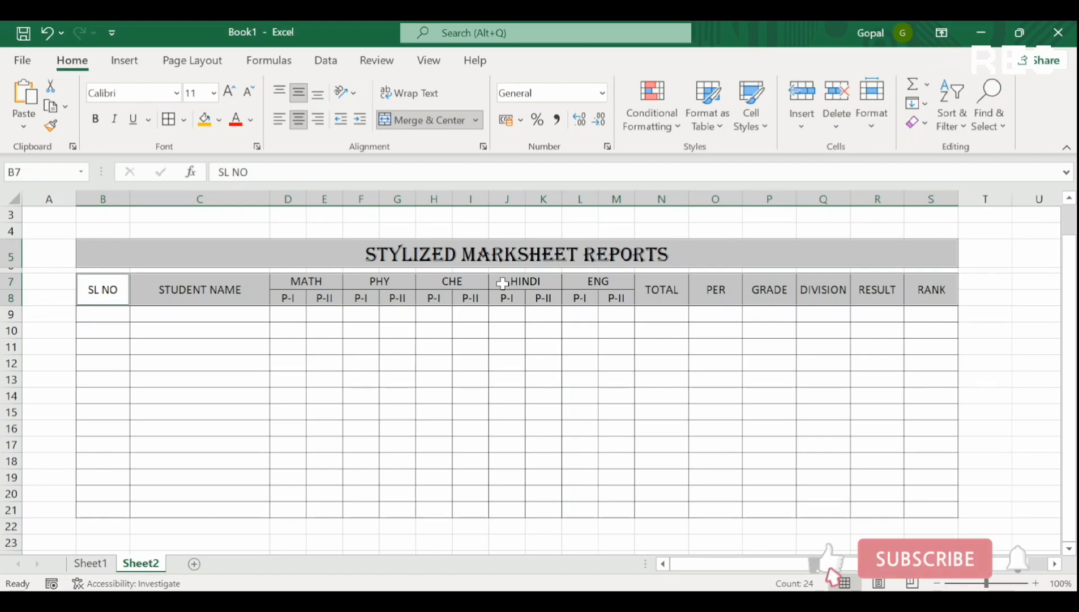
pyautogui.rightClick(444, 290)
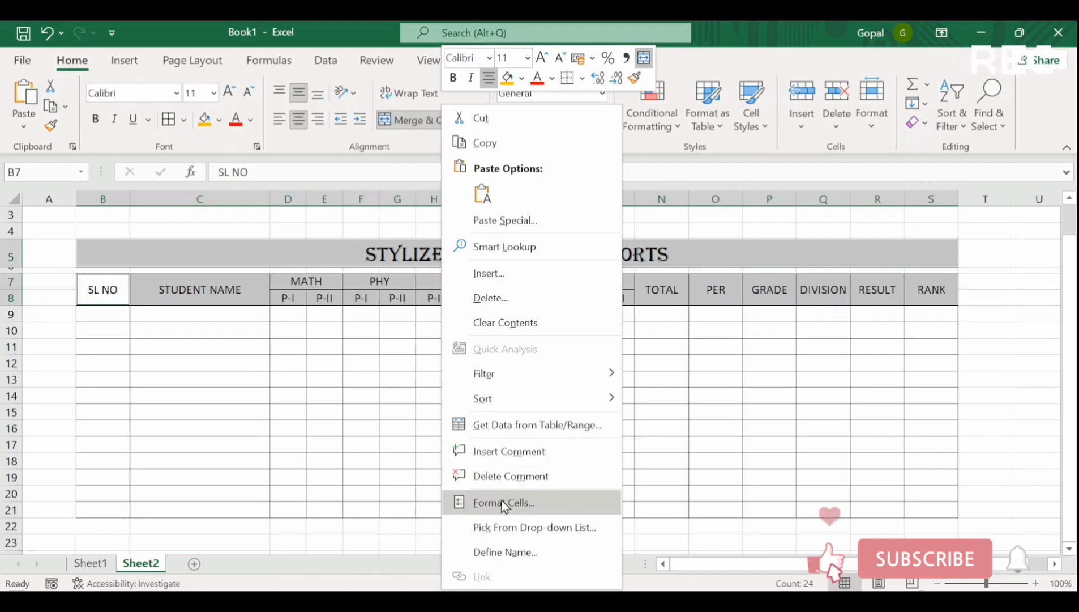
pyautogui.click(500, 502)
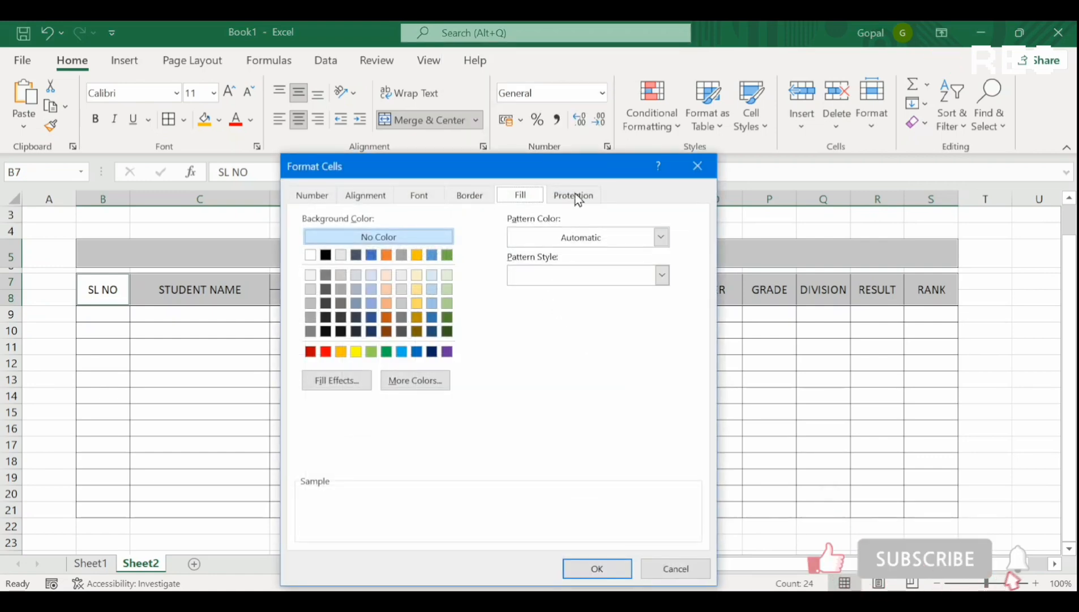
pyautogui.moveTo(581, 178); pyautogui.dragTo(754, 137)
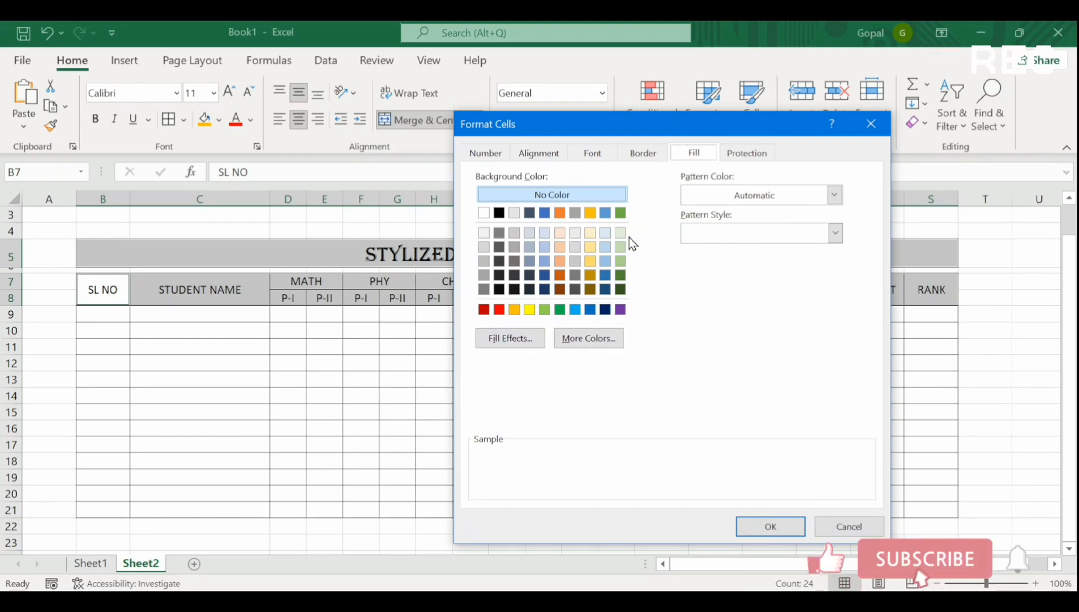
pyautogui.click(507, 338)
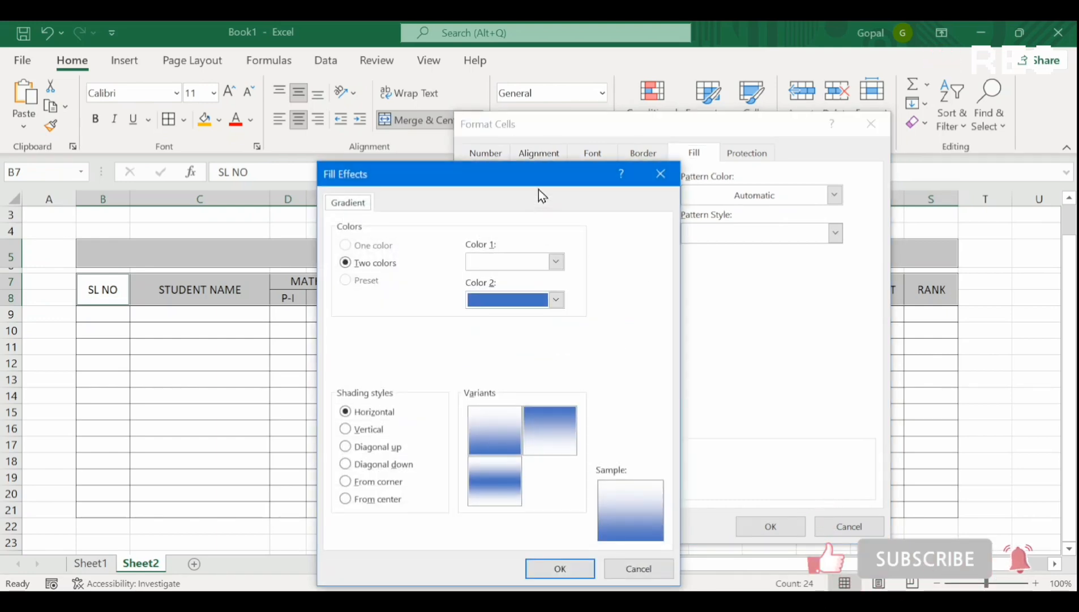
pyautogui.moveTo(535, 175); pyautogui.dragTo(505, 109)
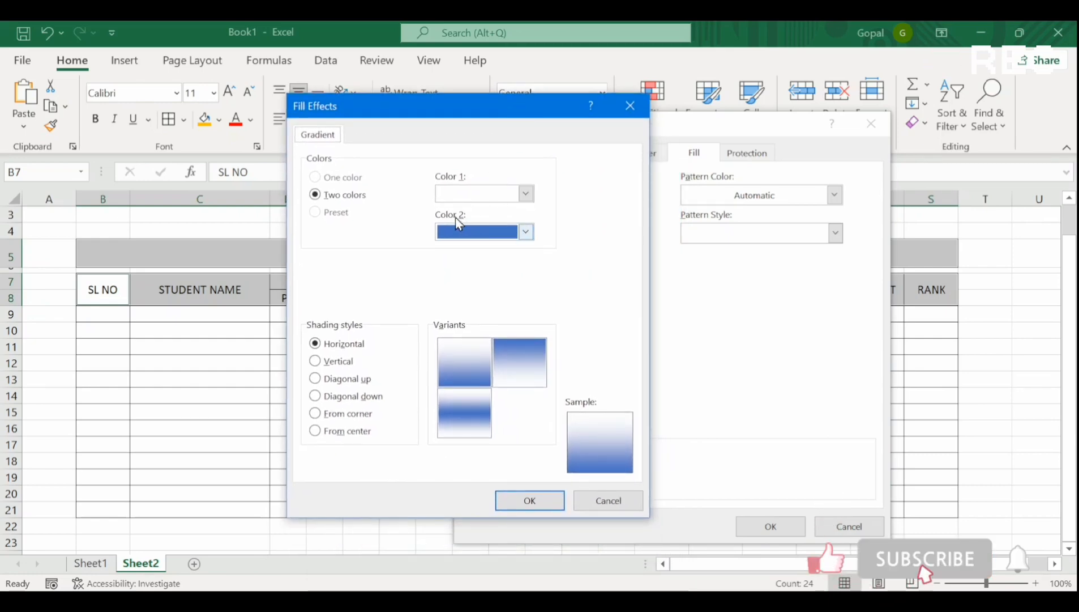
pyautogui.click(525, 232)
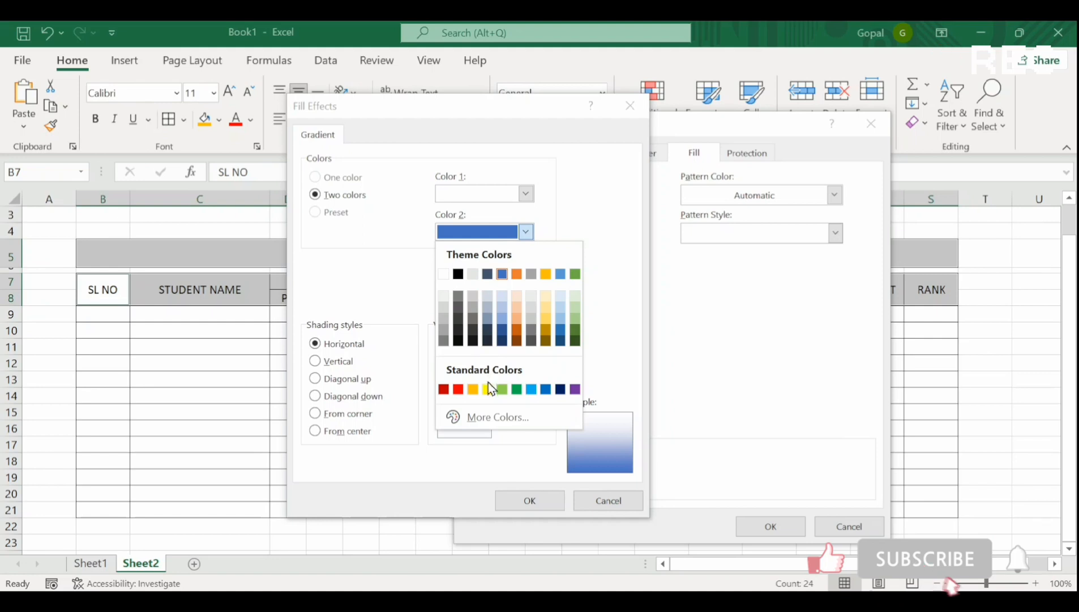
pyautogui.click(472, 388)
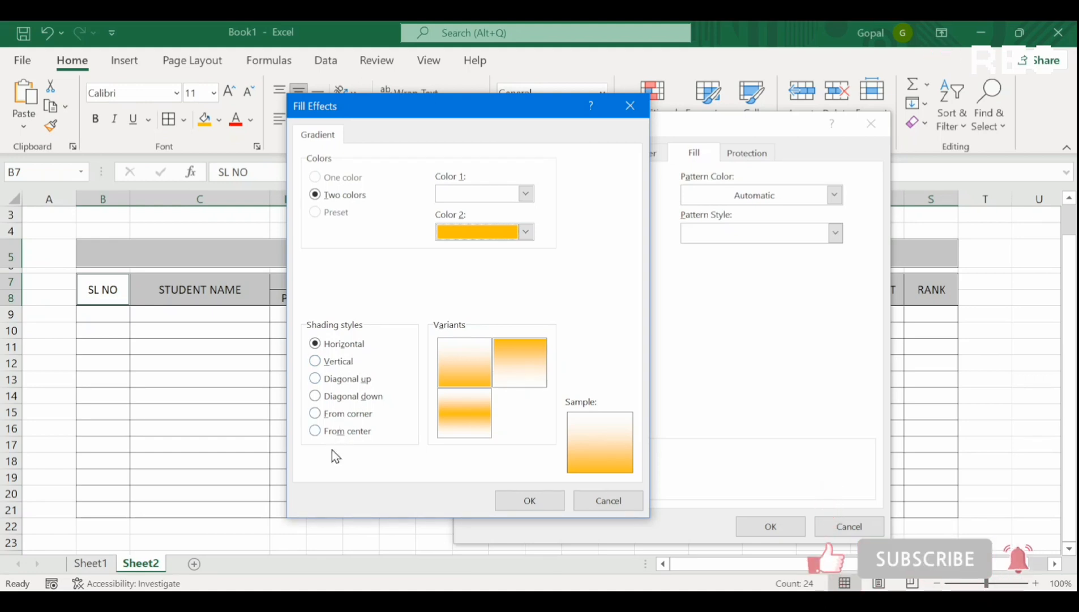
pyautogui.click(337, 431)
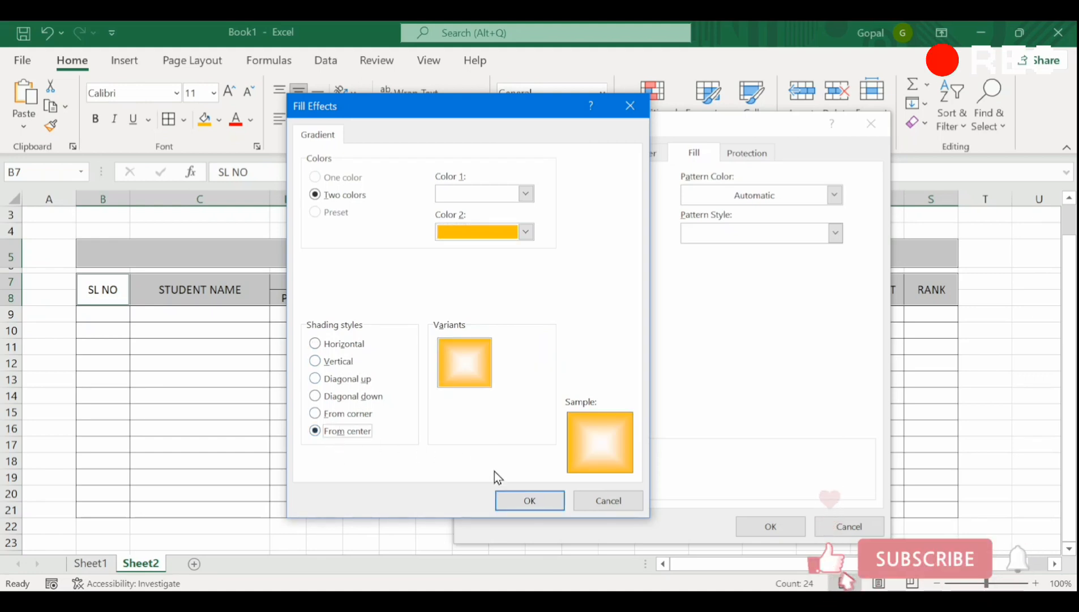
pyautogui.click(527, 502)
pyautogui.click(785, 523)
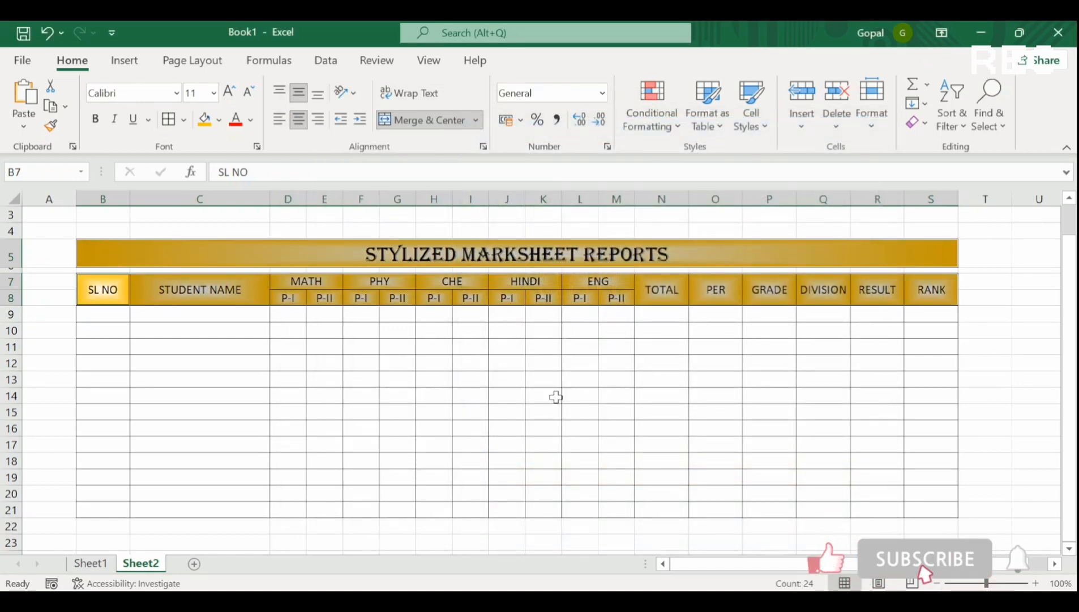
pyautogui.click(507, 378)
# Step: Make all the table headings in B7:S8 bold
pyautogui.moveTo(103, 292); pyautogui.dragTo(929, 291)
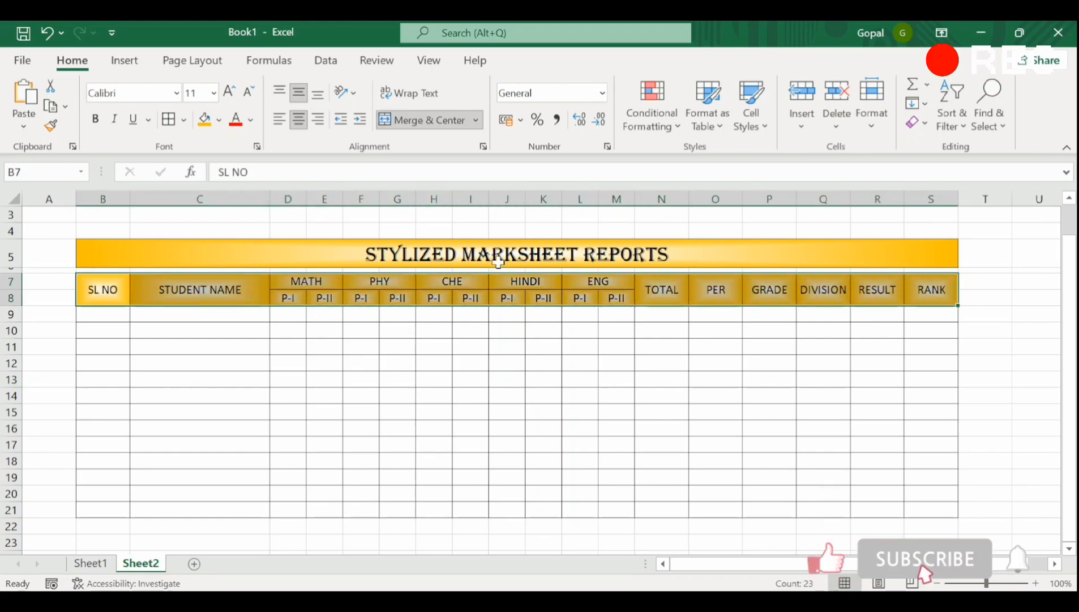
pyautogui.click(95, 119)
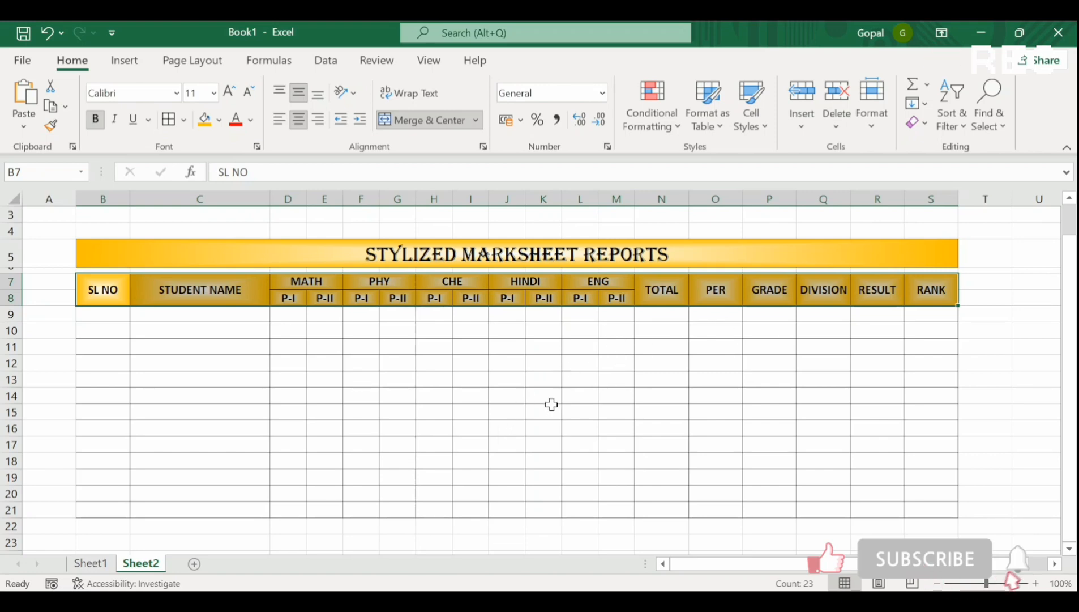
pyautogui.click(574, 406)
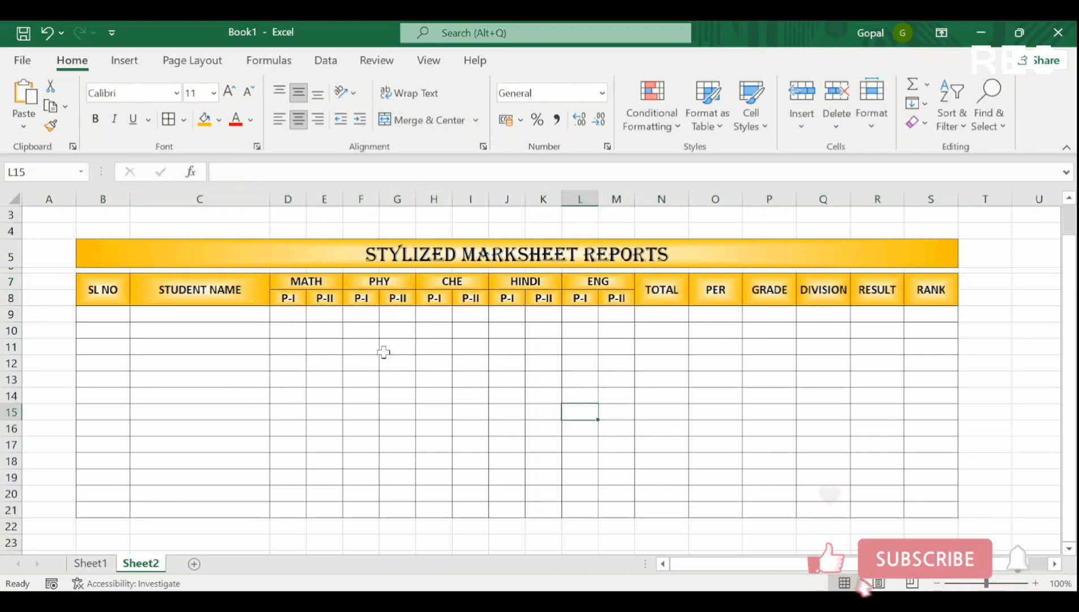
# Step: Copy the format of the MATH P-I header cell D8 onto the table's last row, B21:S21, with Format Painter
pyautogui.click(360, 299)
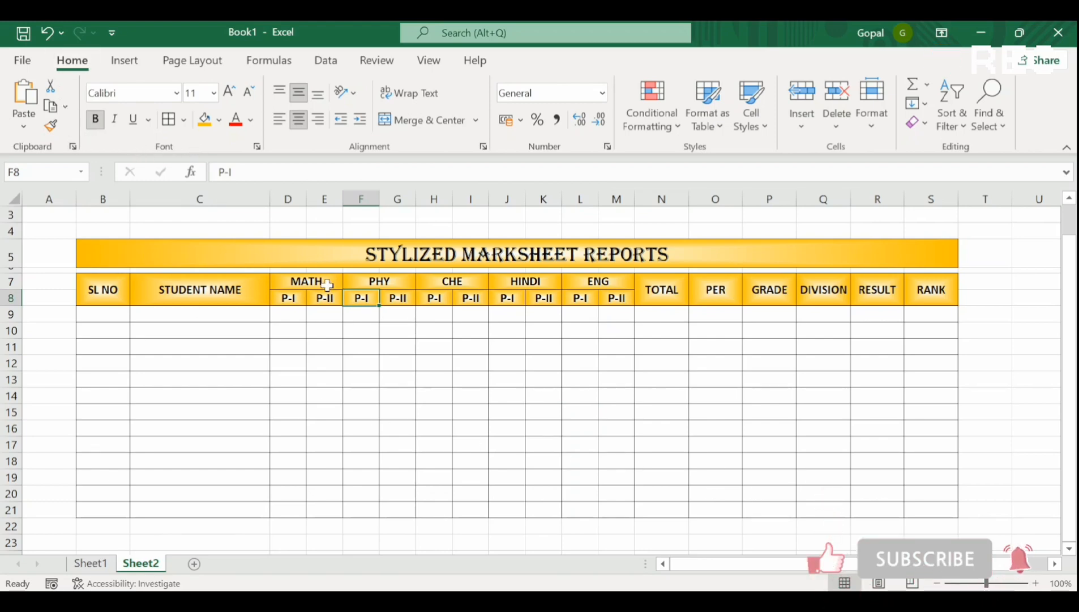
pyautogui.click(288, 298)
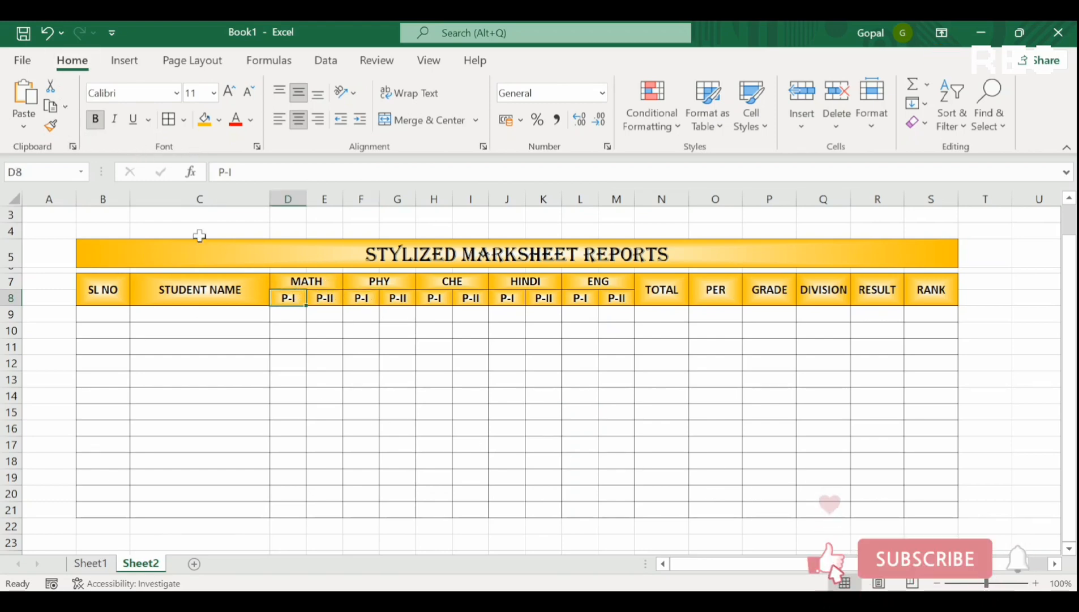
pyautogui.click(55, 130)
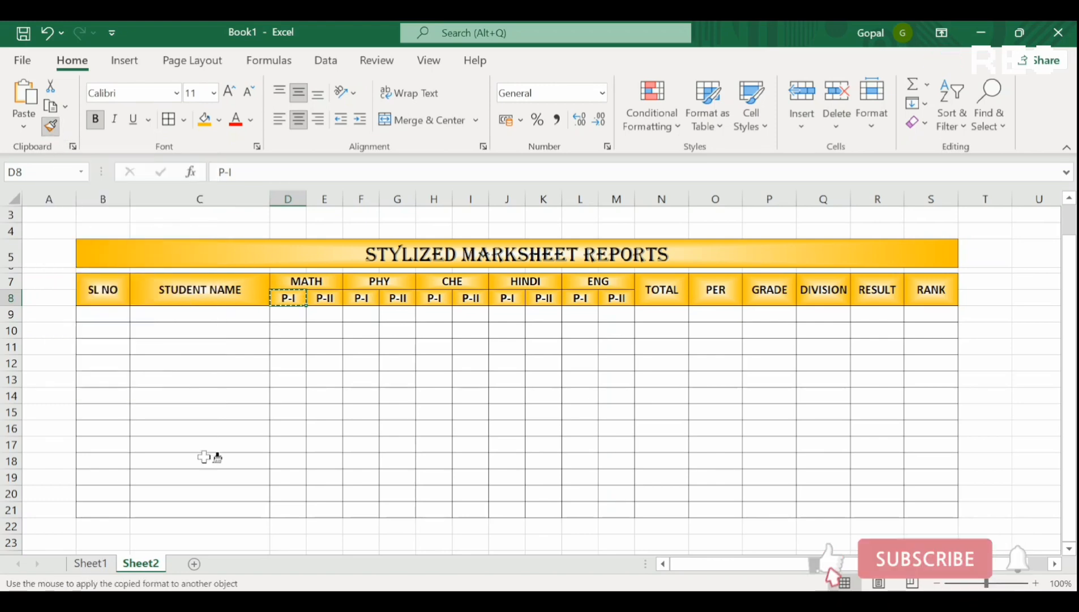
pyautogui.moveTo(89, 511); pyautogui.dragTo(918, 508)
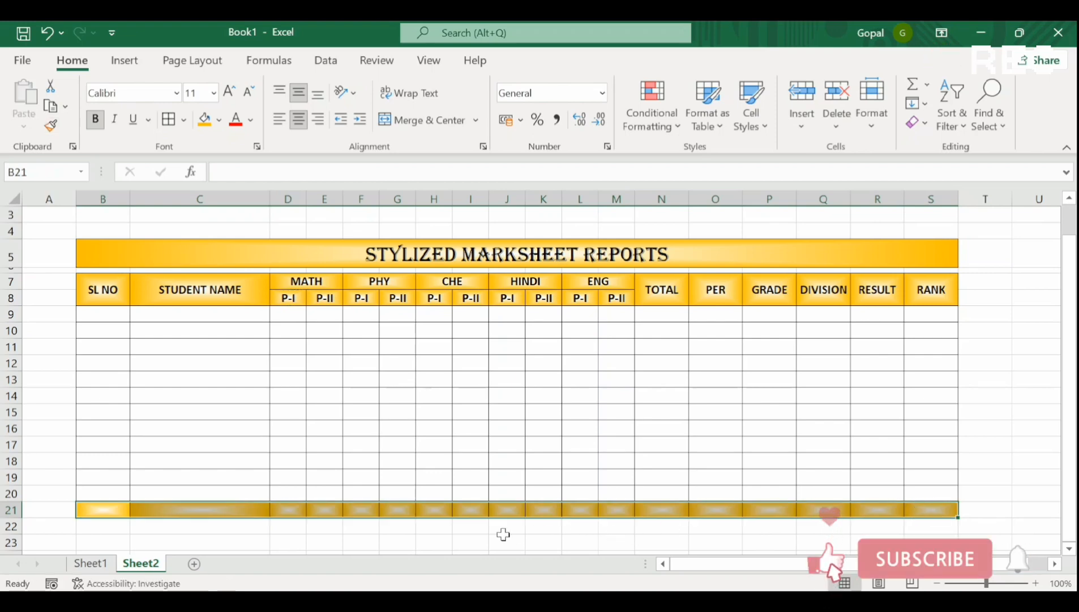
pyautogui.click(474, 536)
pyautogui.click(437, 380)
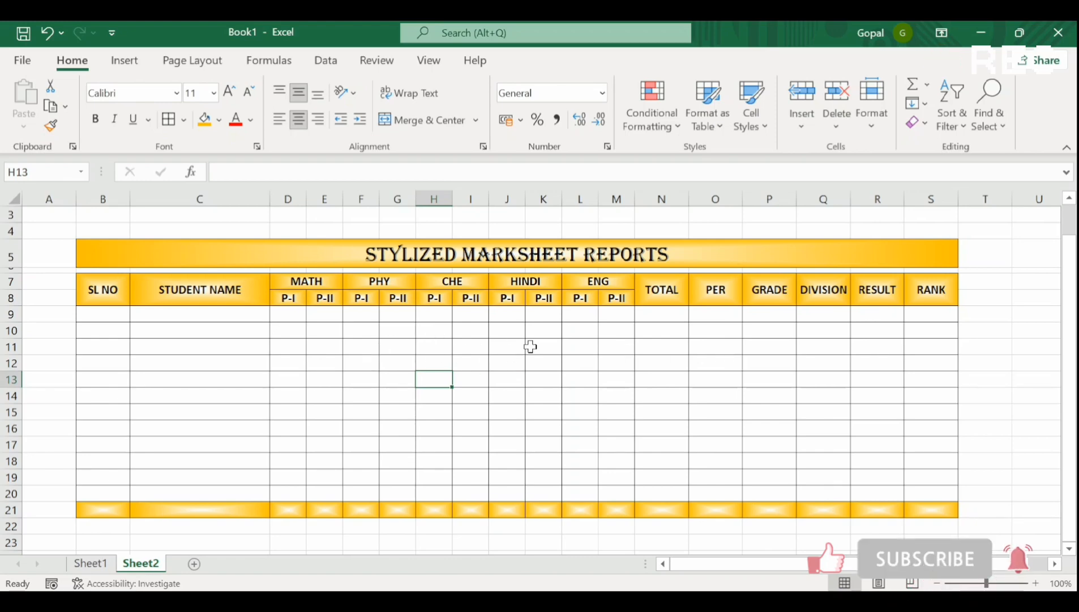
# Step: Fill in serial numbers 1 to 12 and the twelve students' names in B9:C20
pyautogui.click(113, 317)
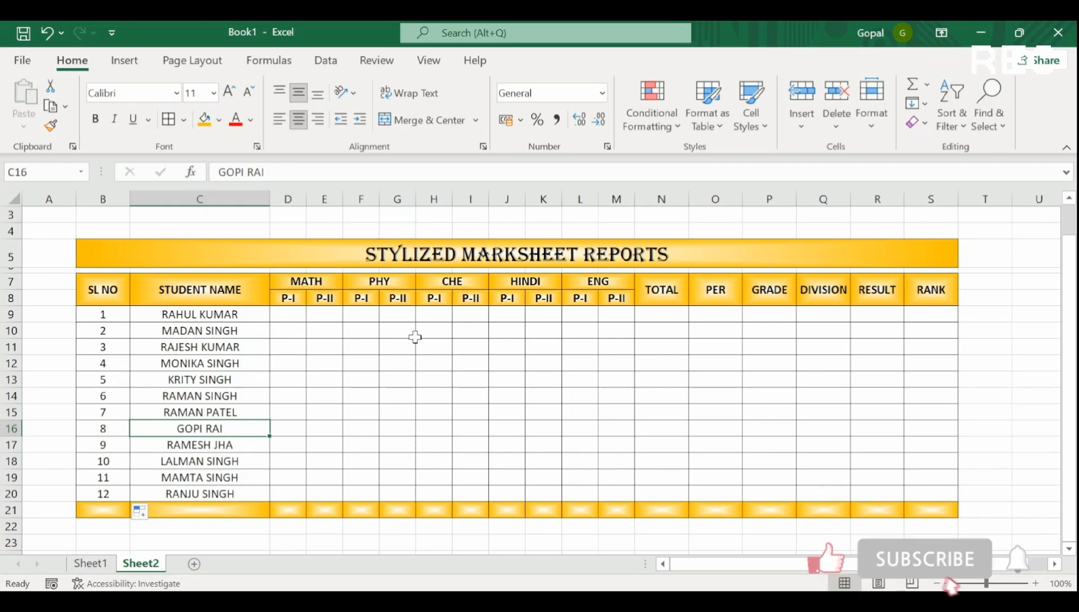
# Step: Enter =RANDBETWEEN(15,48) in D9 as the first student's MATH P-I mark
pyautogui.click(298, 318)
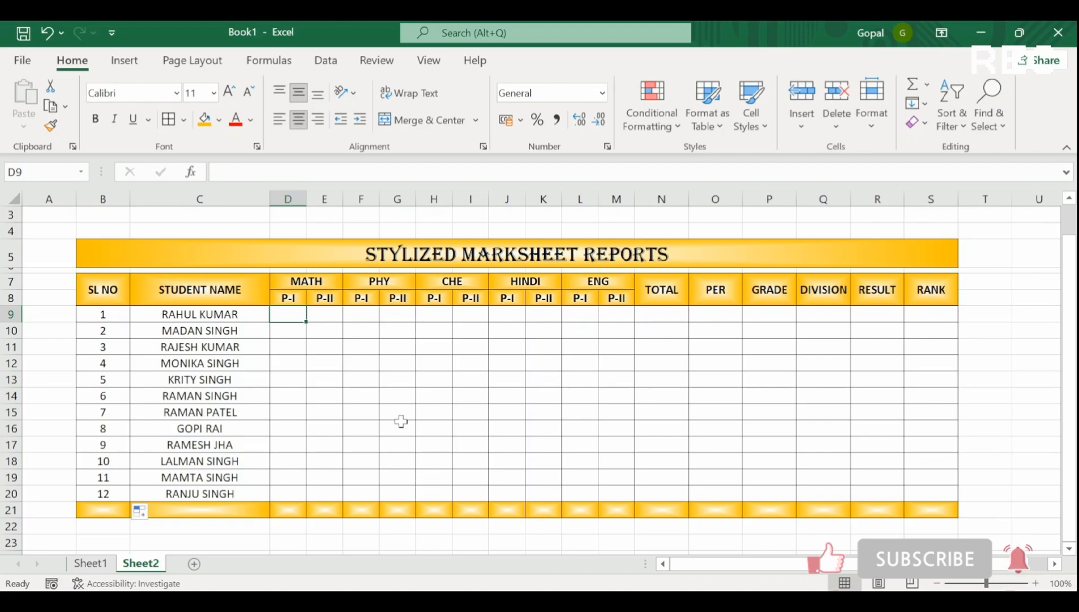
pyautogui.write('=RAND')
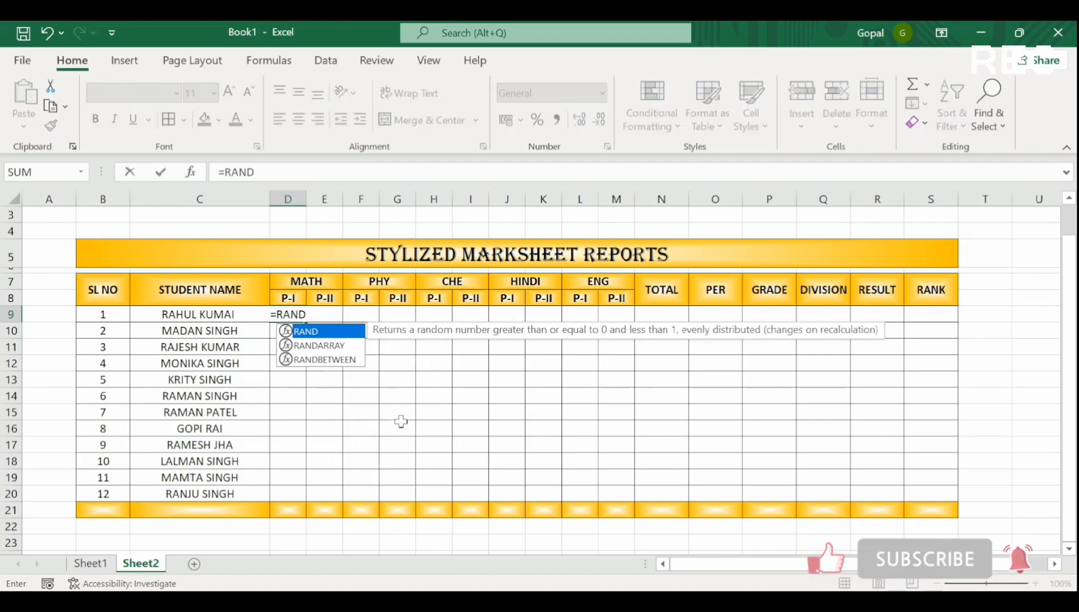
pyautogui.press('Down')
pyautogui.press('Down')
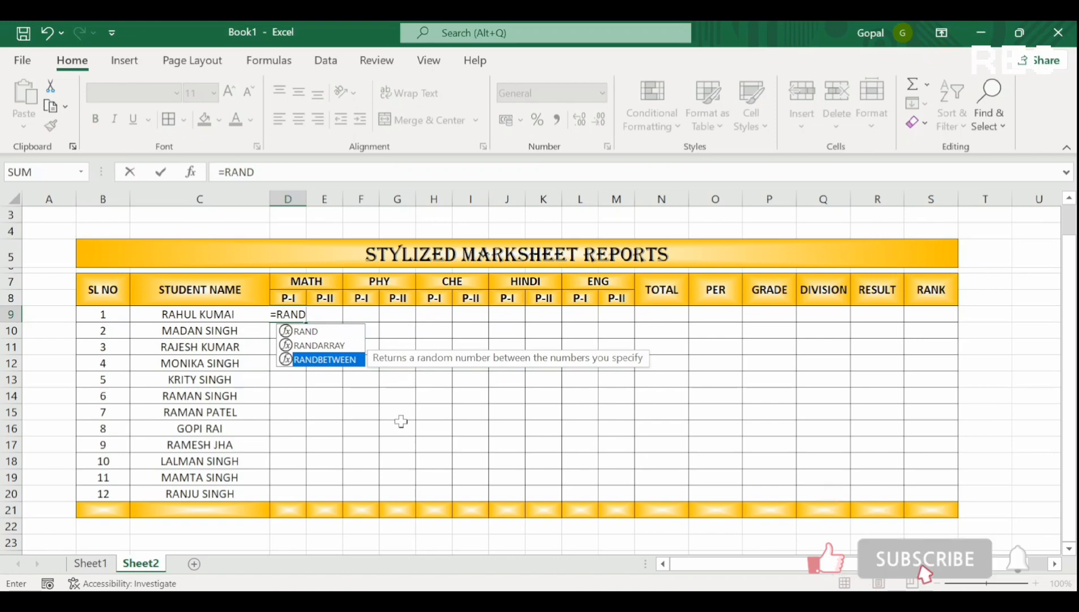
pyautogui.press('Tab')
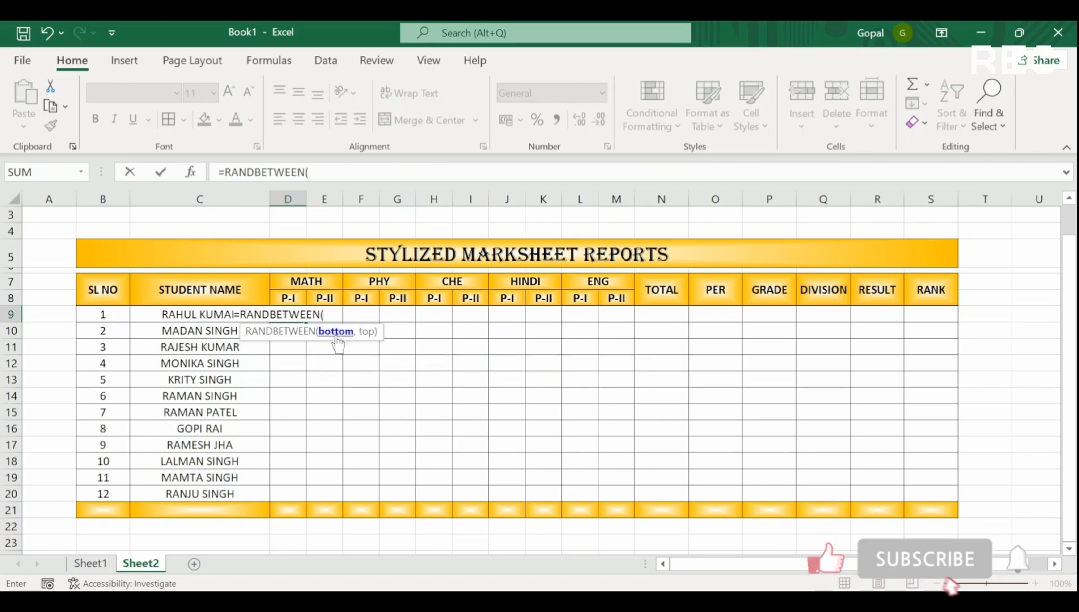
pyautogui.write('15,')
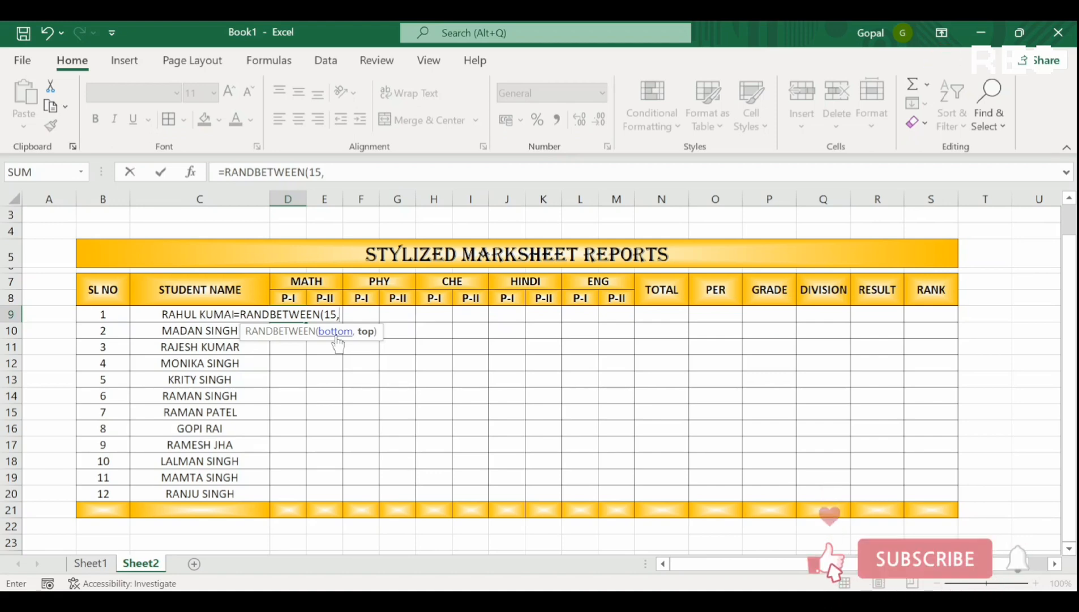
pyautogui.write('4')
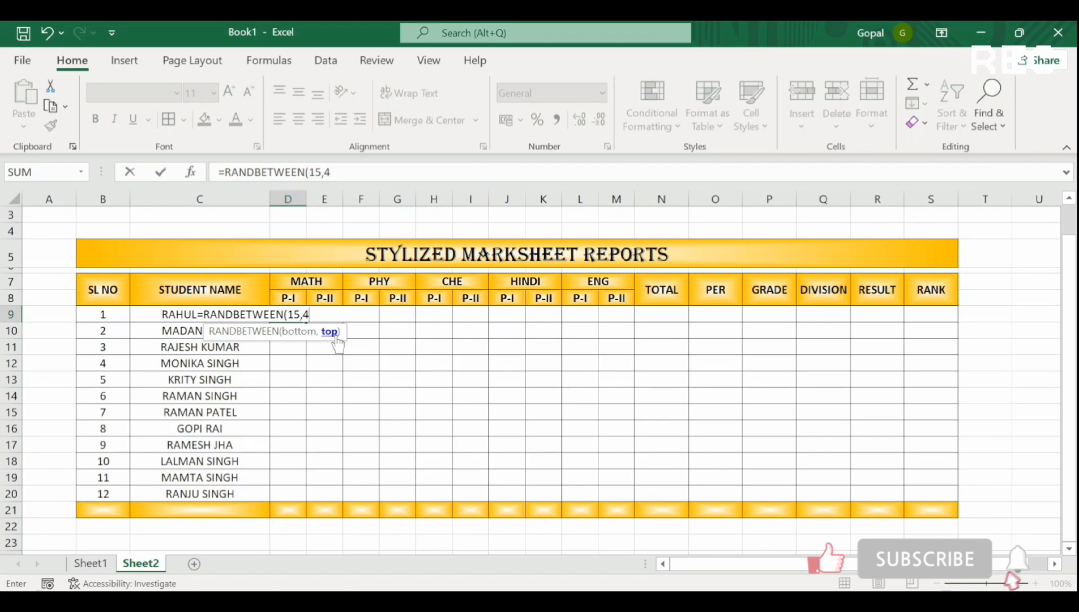
pyautogui.write('8')
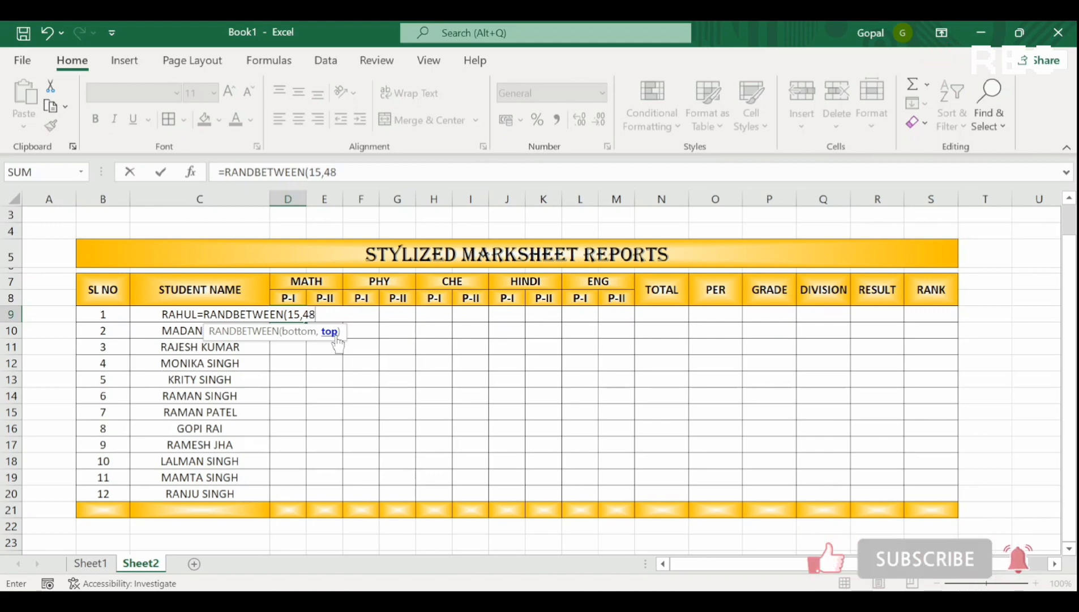
pyautogui.write('8)')
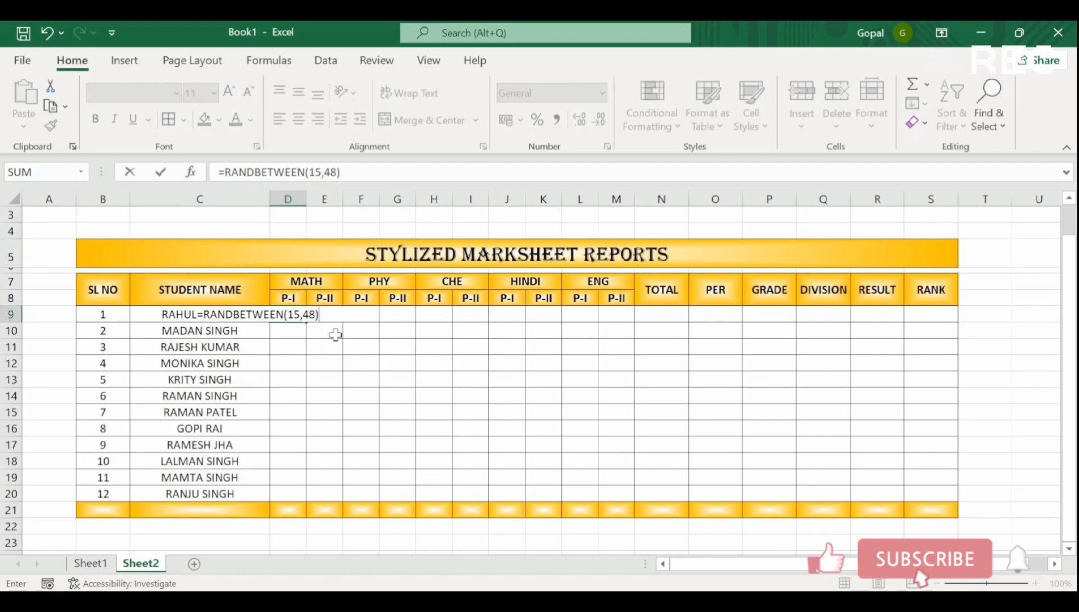
pyautogui.press('Return')
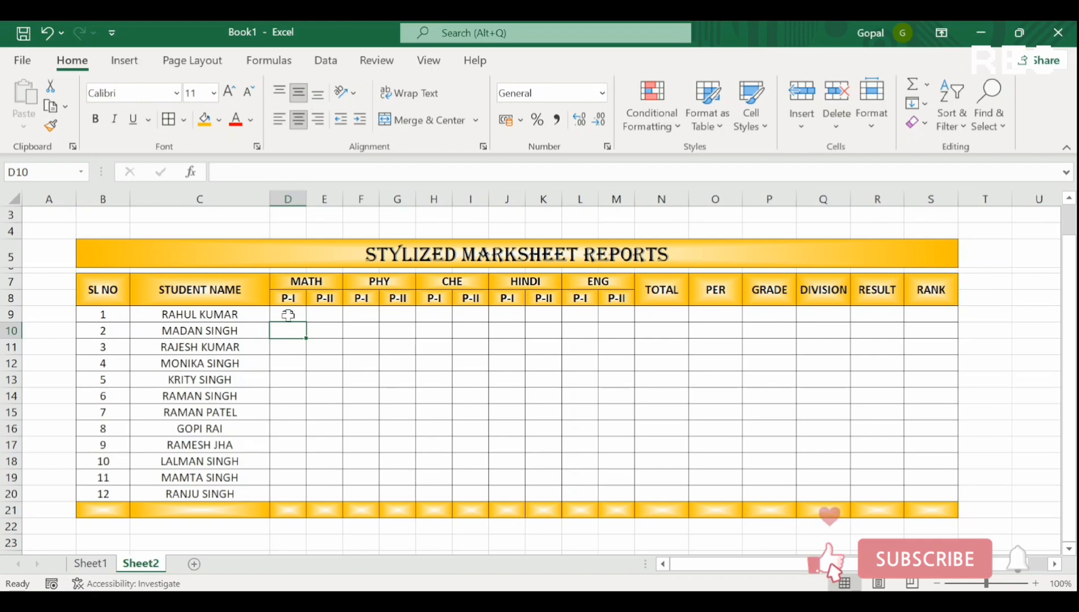
# Step: Fill the random-mark formula from D9 down and across the whole marks range D9:M20
pyautogui.moveTo(287, 313); pyautogui.dragTo(615, 488)
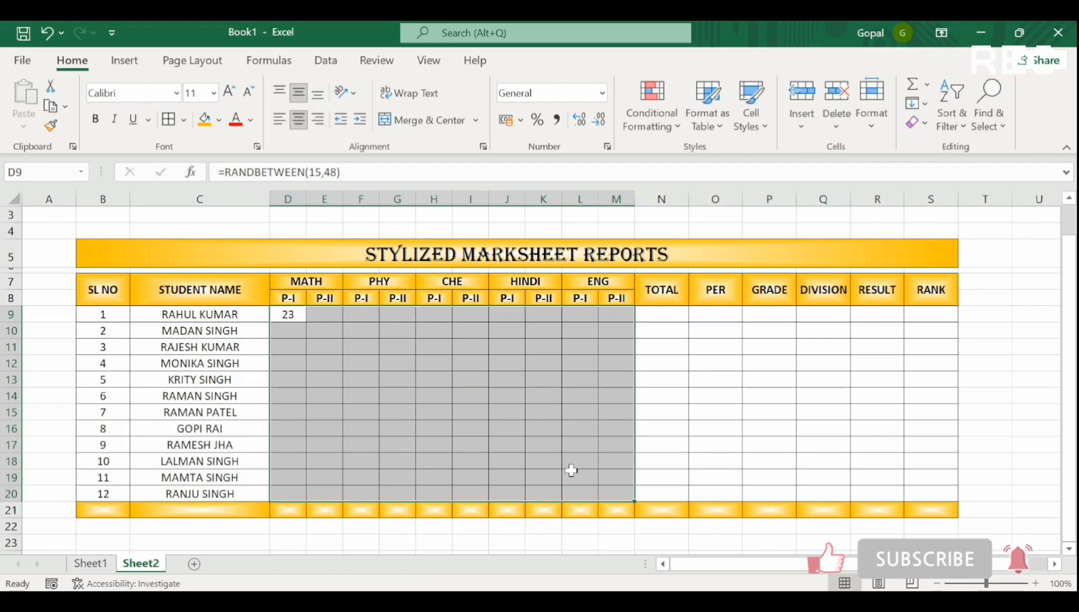
pyautogui.hotkey('ctrl', 'd')
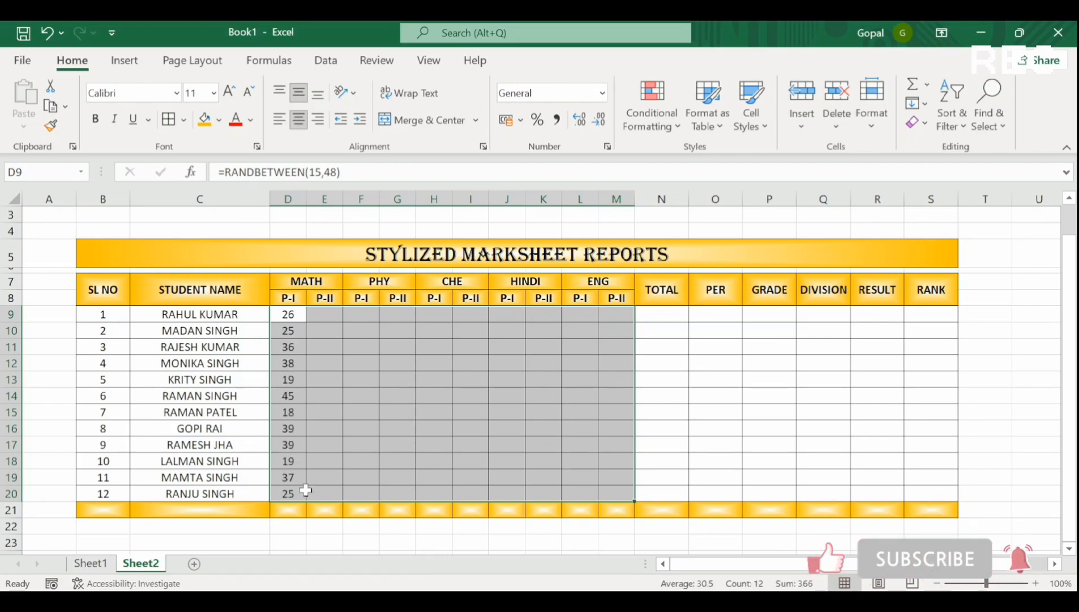
pyautogui.hotkey('ctrl', 'r')
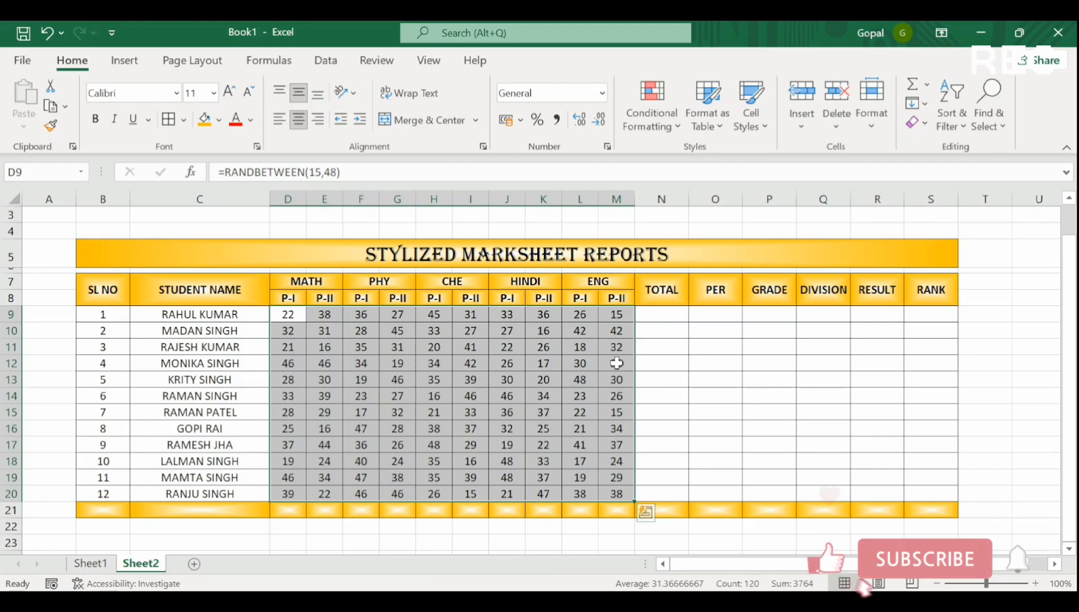
# Step: Total the first student's marks in N9 with =SUM(D9:M9) and fill the formula down to N20
pyautogui.click(672, 318)
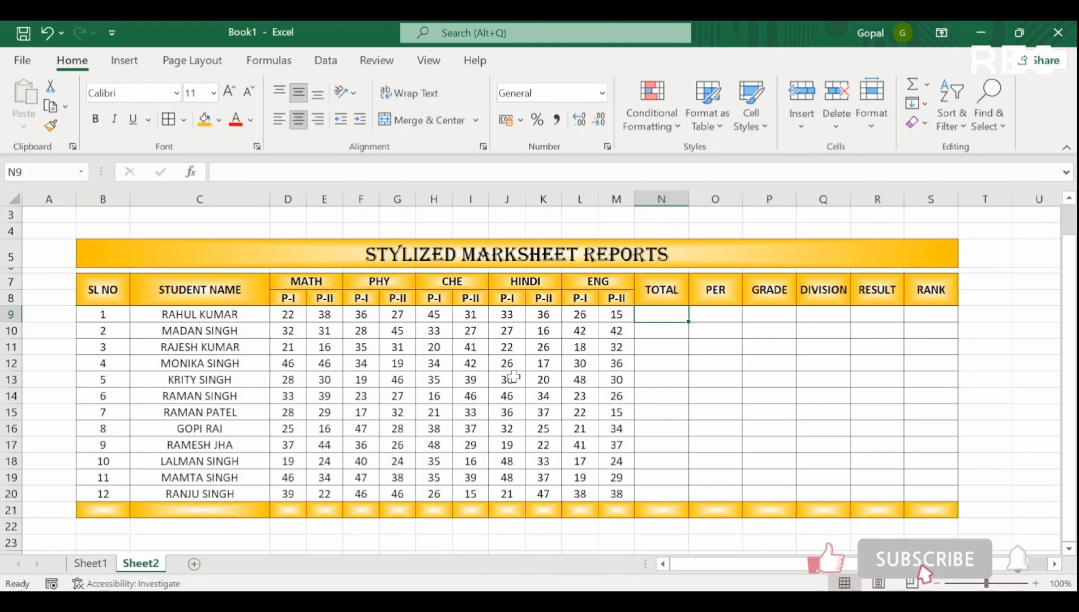
pyautogui.write('=')
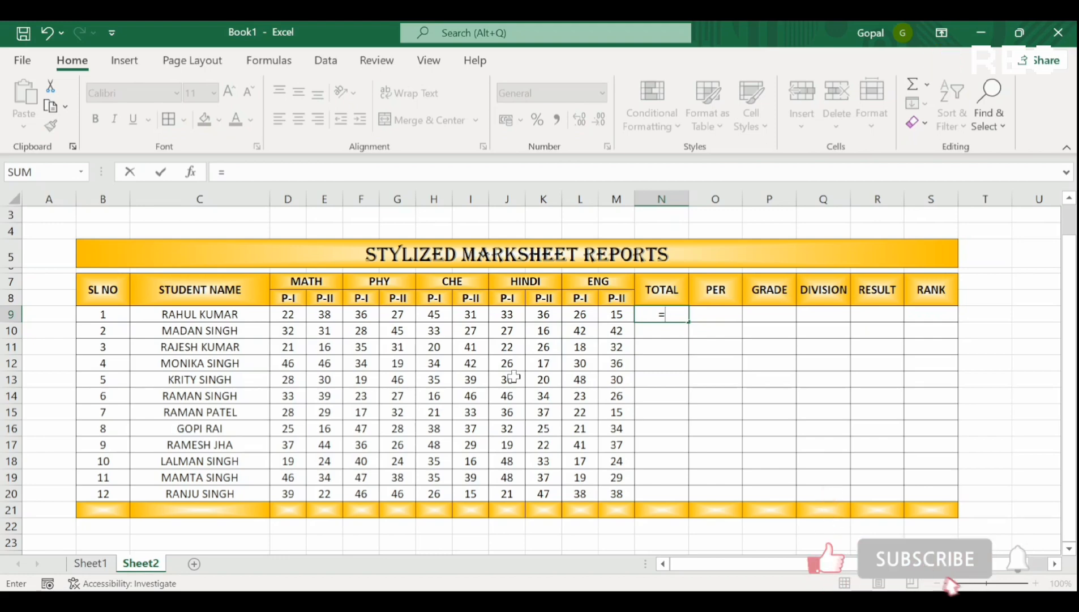
pyautogui.write('S')
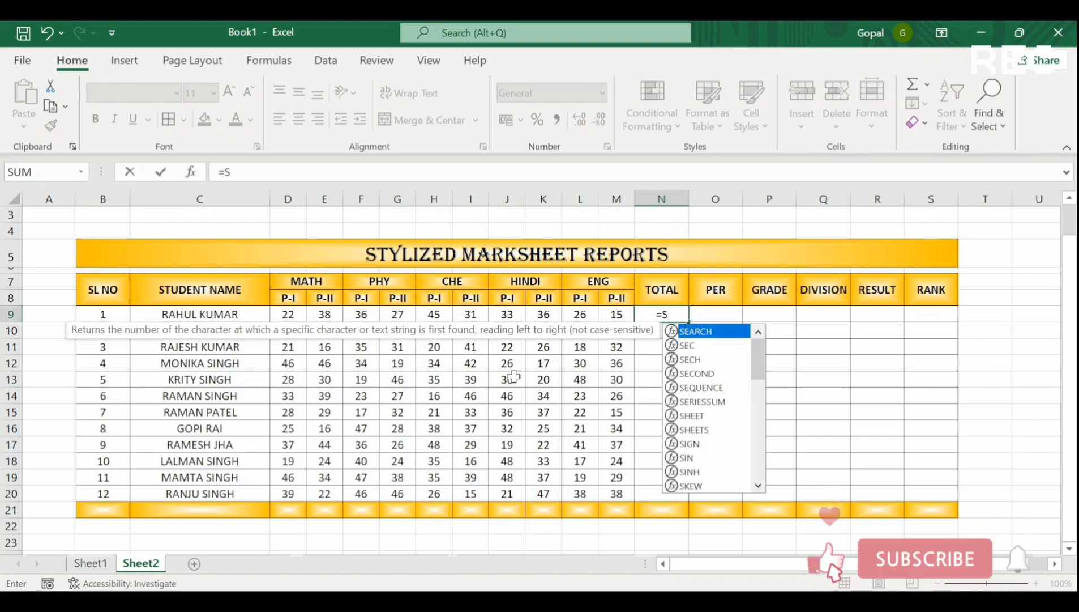
pyautogui.write('UM')
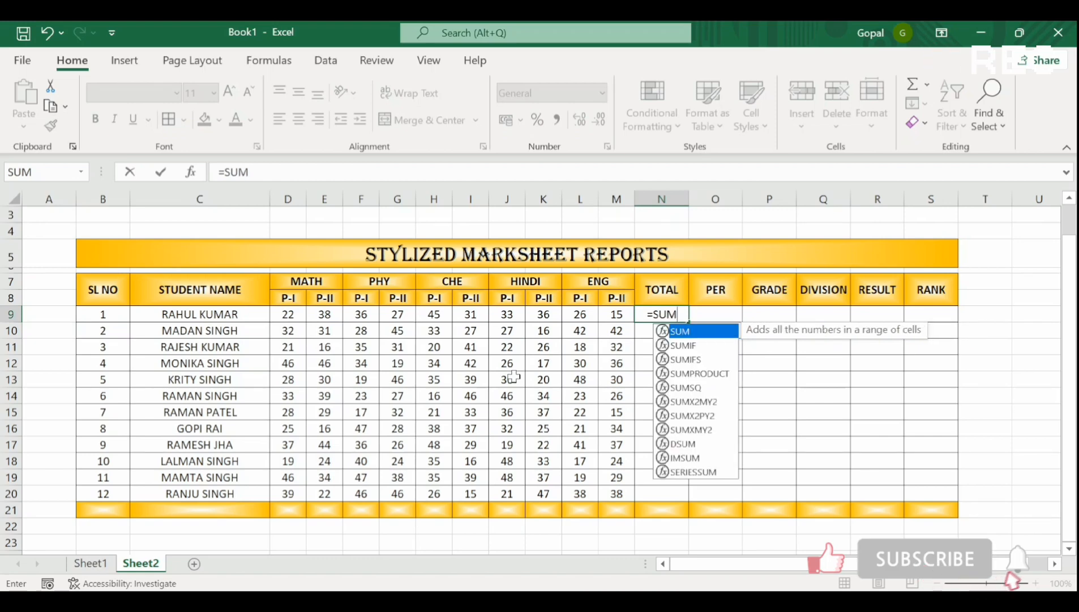
pyautogui.write('(')
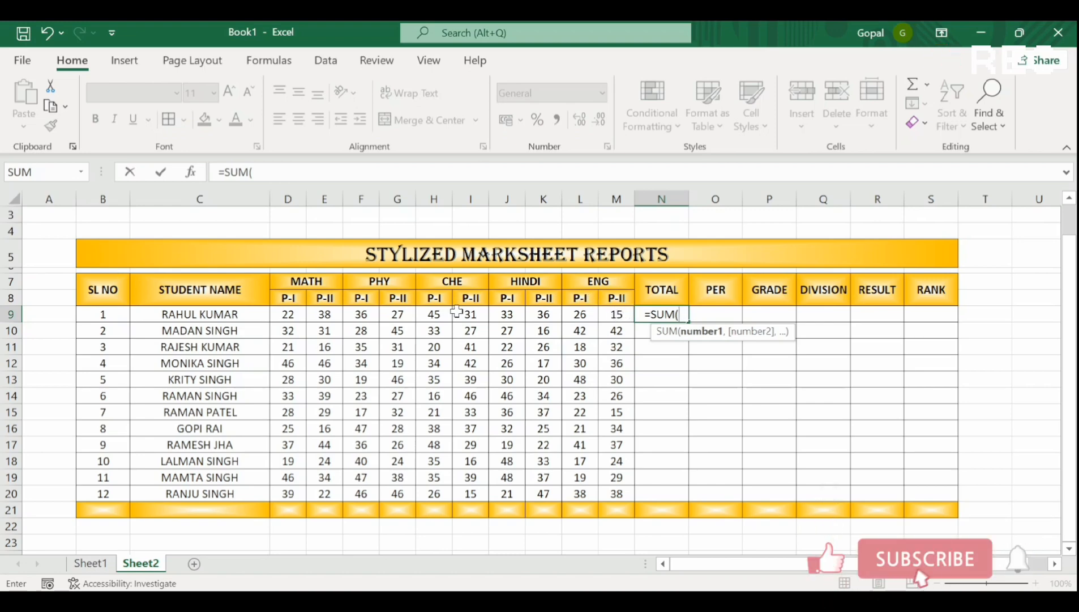
pyautogui.moveTo(299, 312); pyautogui.dragTo(608, 314)
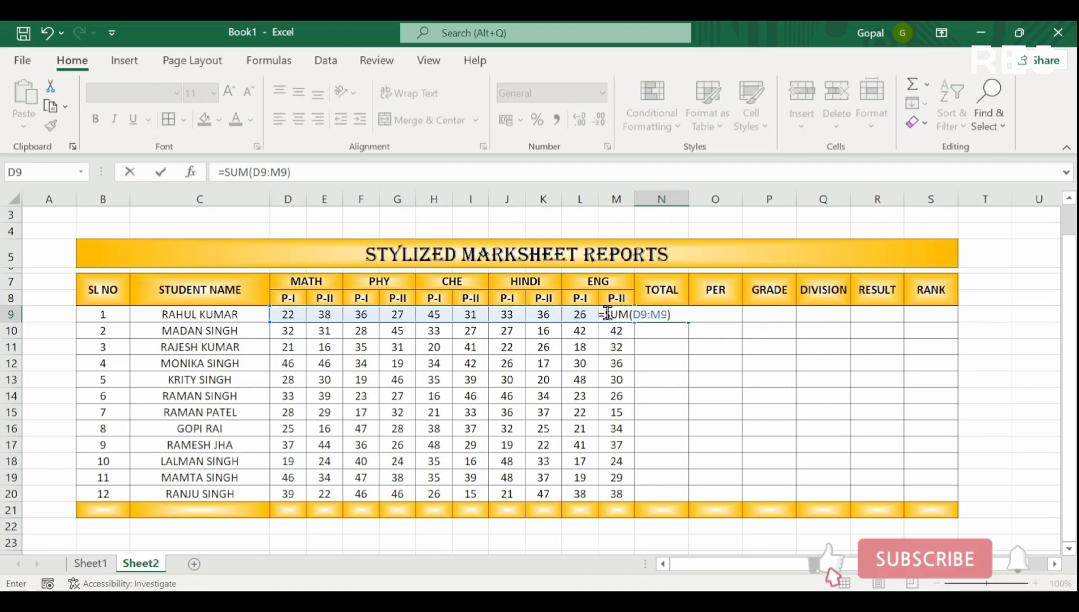
pyautogui.press('Return')
pyautogui.press('Up')
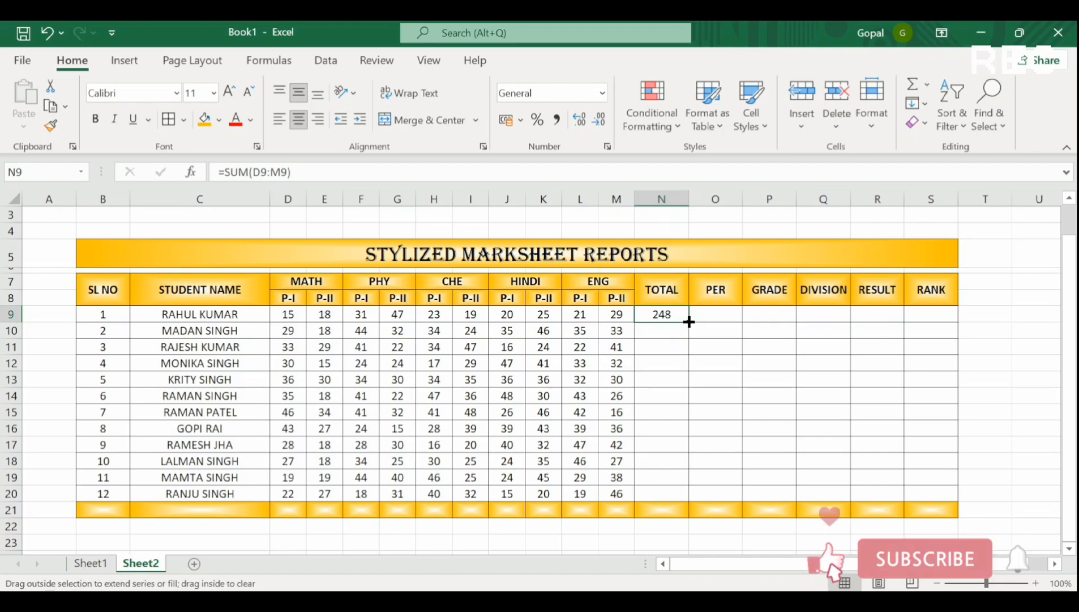
pyautogui.doubleClick(689, 322)
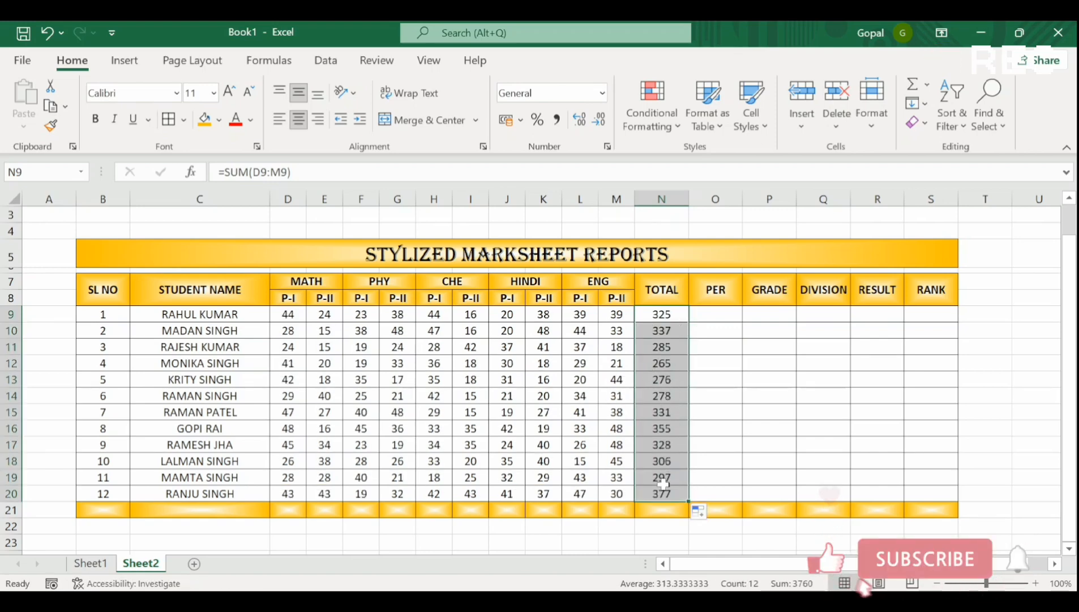
pyautogui.click(725, 314)
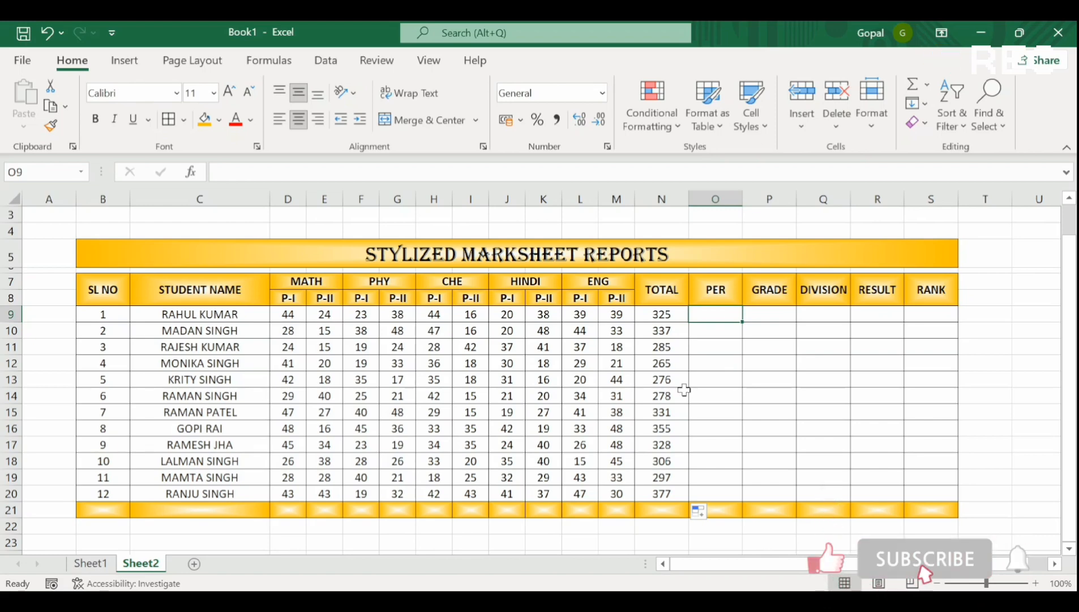
pyautogui.write('=')
pyautogui.press('BackSpace')
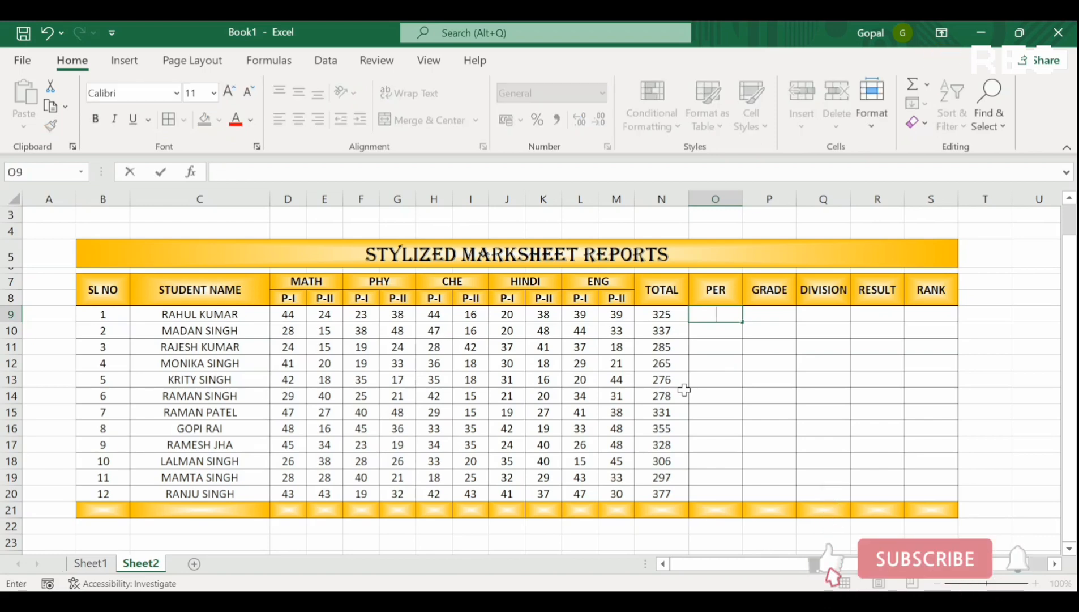
pyautogui.click(713, 344)
# Step: Calculate the percentage for all students by entering =N9/5 across the PER cells O9:O20 at once
pyautogui.moveTo(713, 313); pyautogui.dragTo(726, 491)
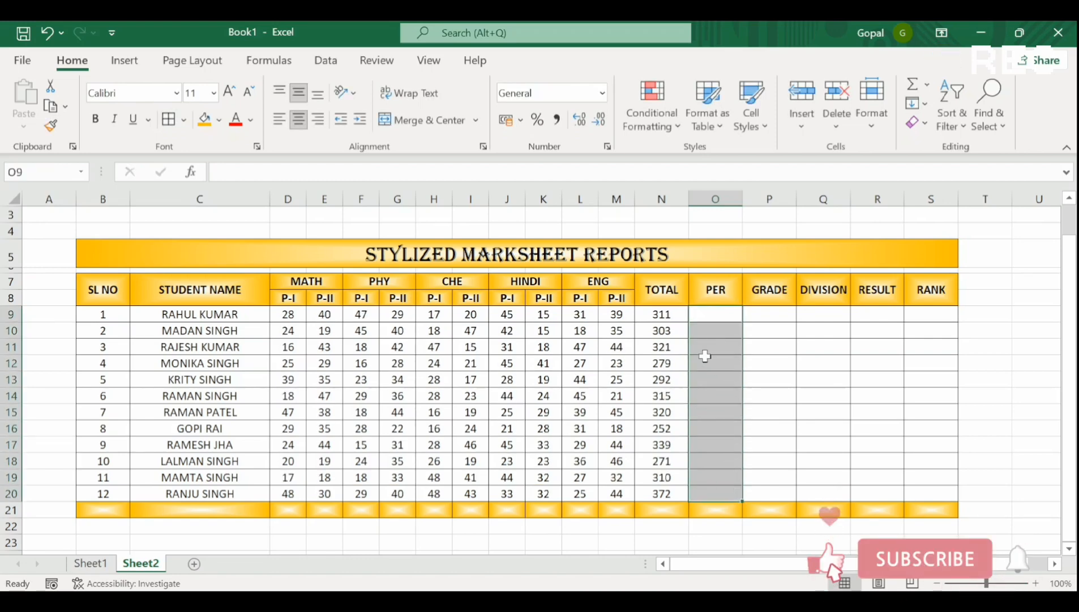
pyautogui.write('=')
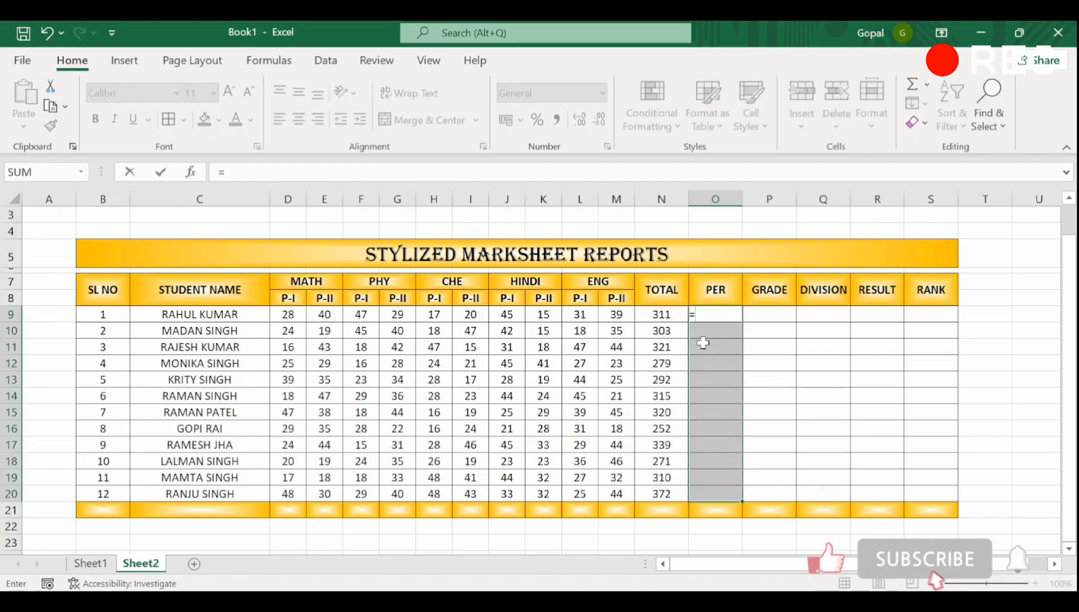
pyautogui.click(679, 315)
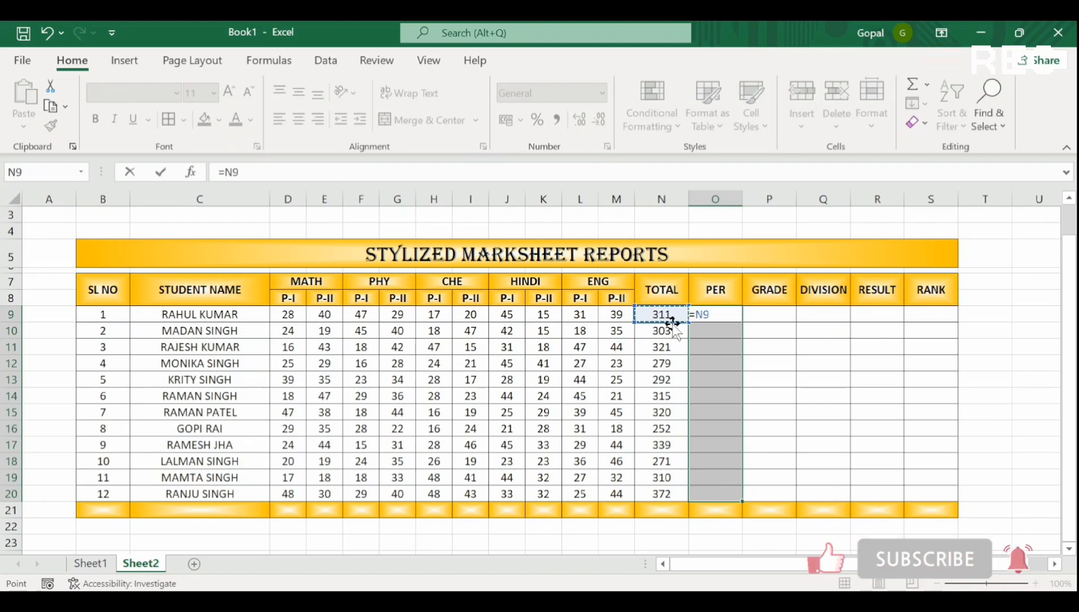
pyautogui.write('/5')
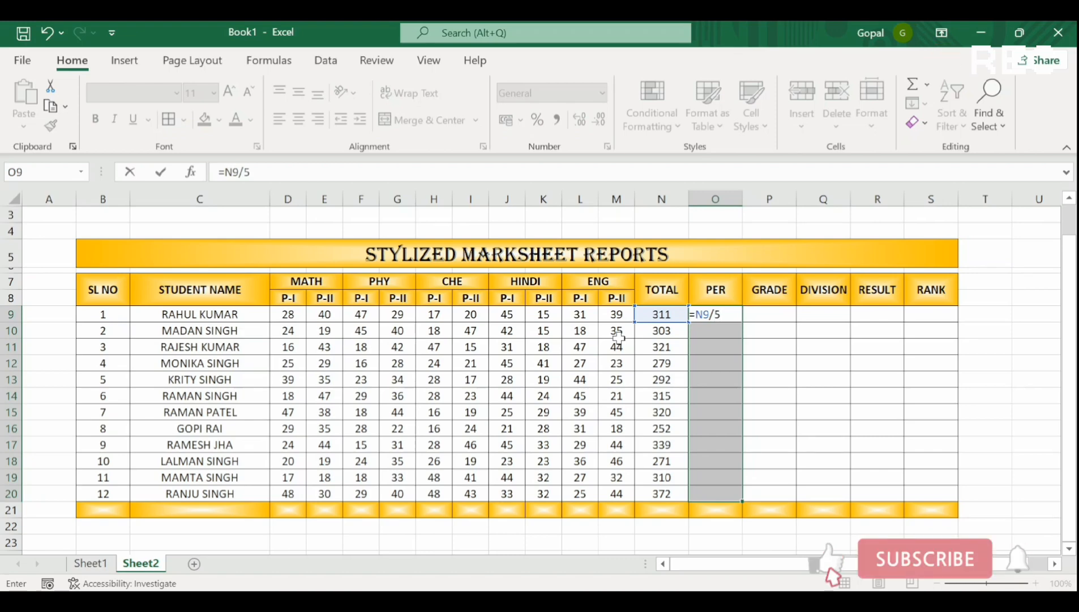
pyautogui.press('Return')
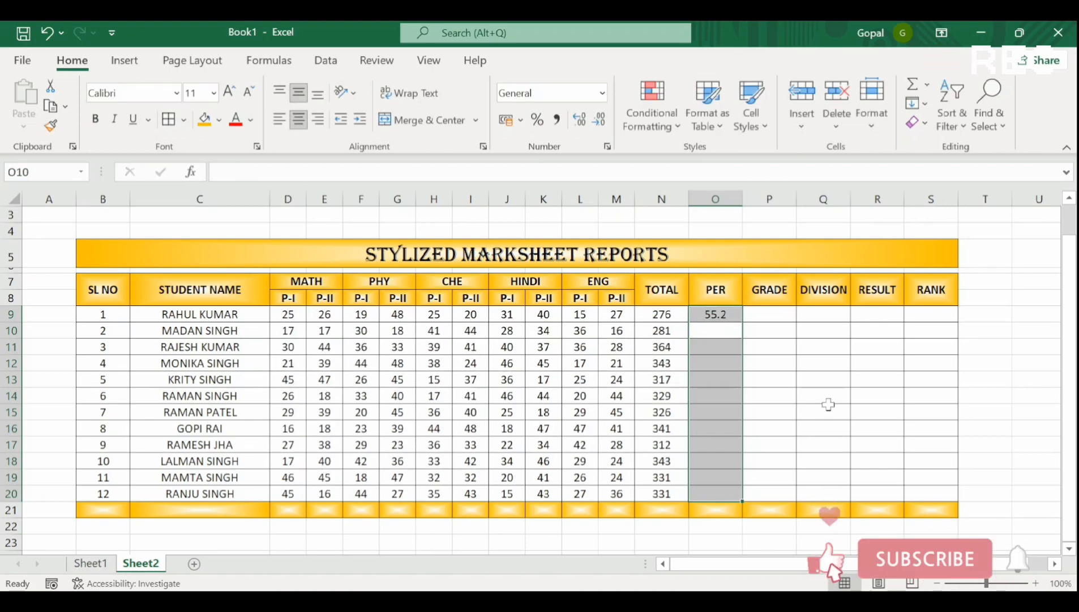
pyautogui.hotkey('ctrl', 'z')
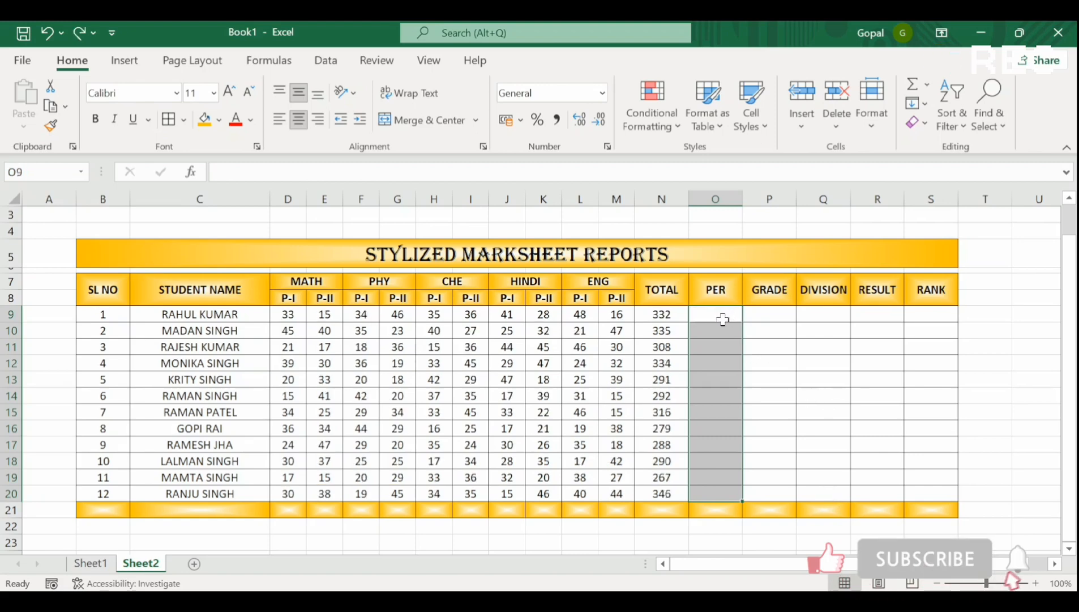
pyautogui.write('=')
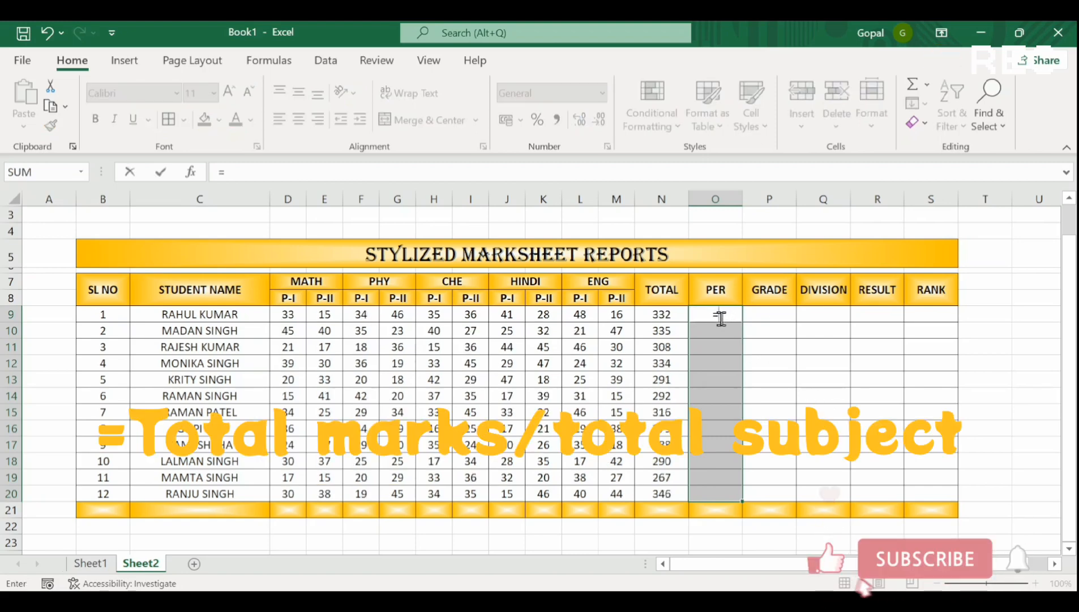
pyautogui.click(673, 308)
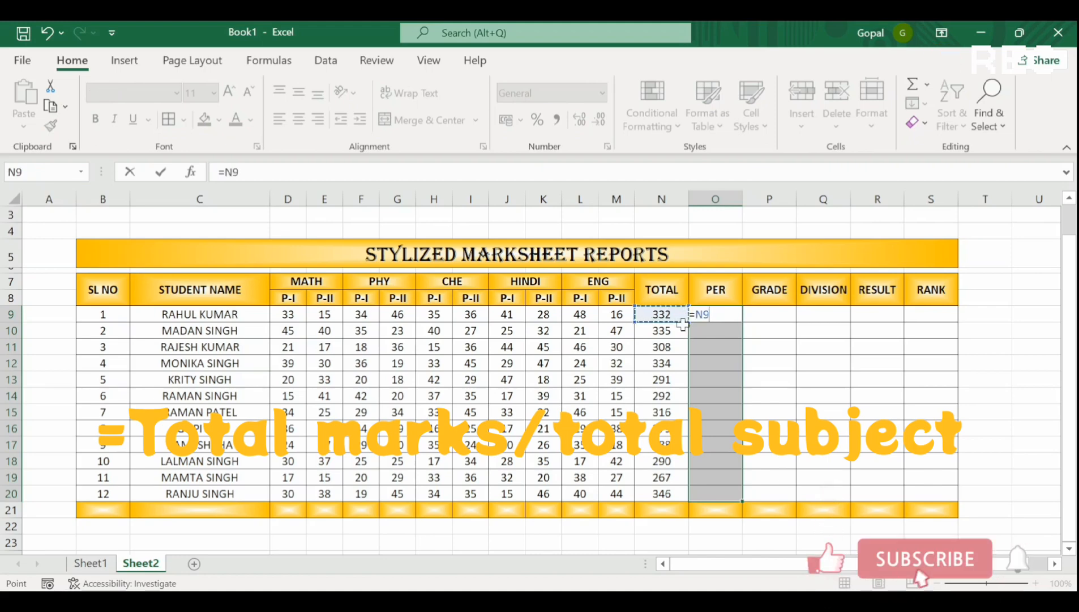
pyautogui.write('/')
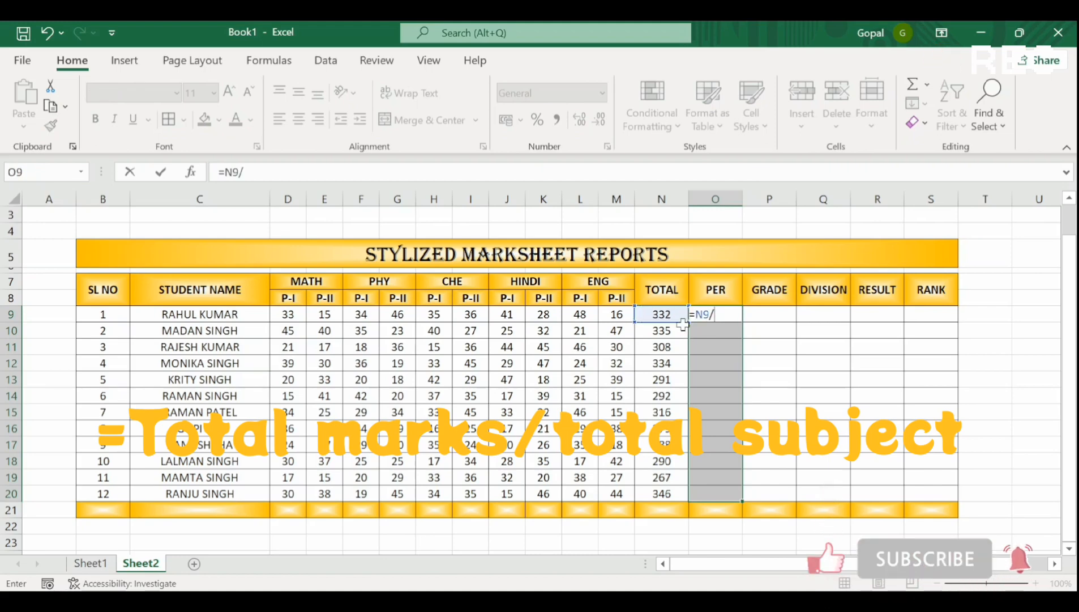
pyautogui.write('5')
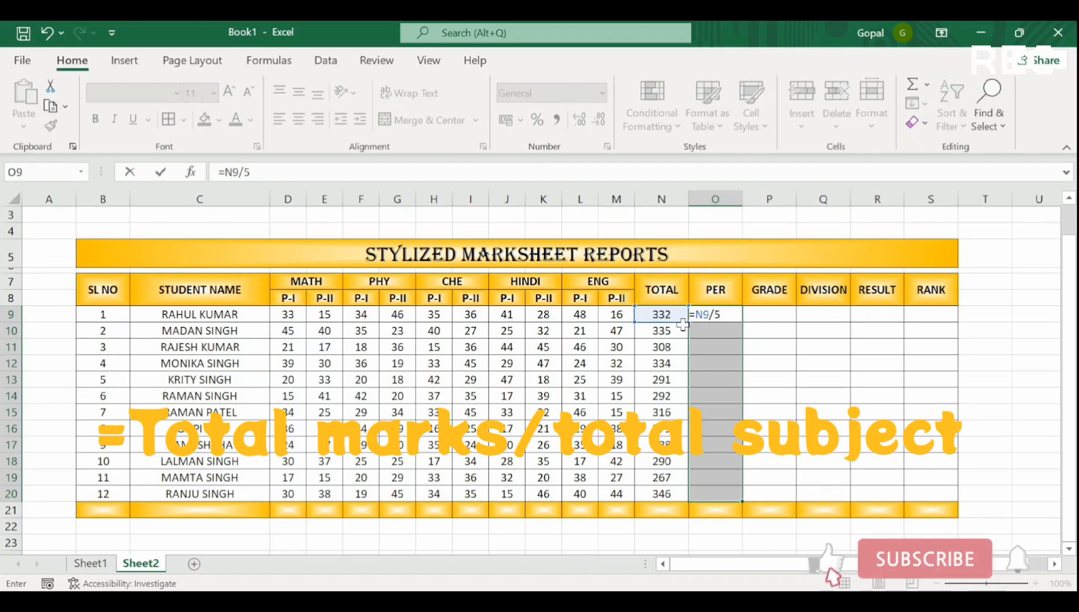
pyautogui.hotkey('ctrl', 'Return')
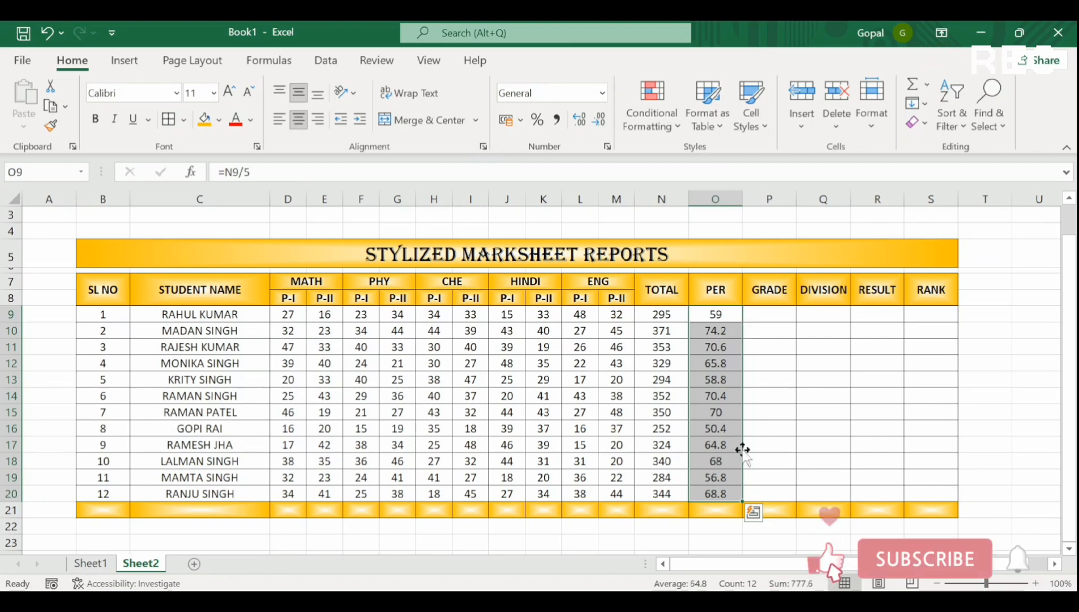
# Step: Begin the GRADE formula in P9 for the first student with =IF(O9>=90,"A+", as its opening condition
pyautogui.click(777, 313)
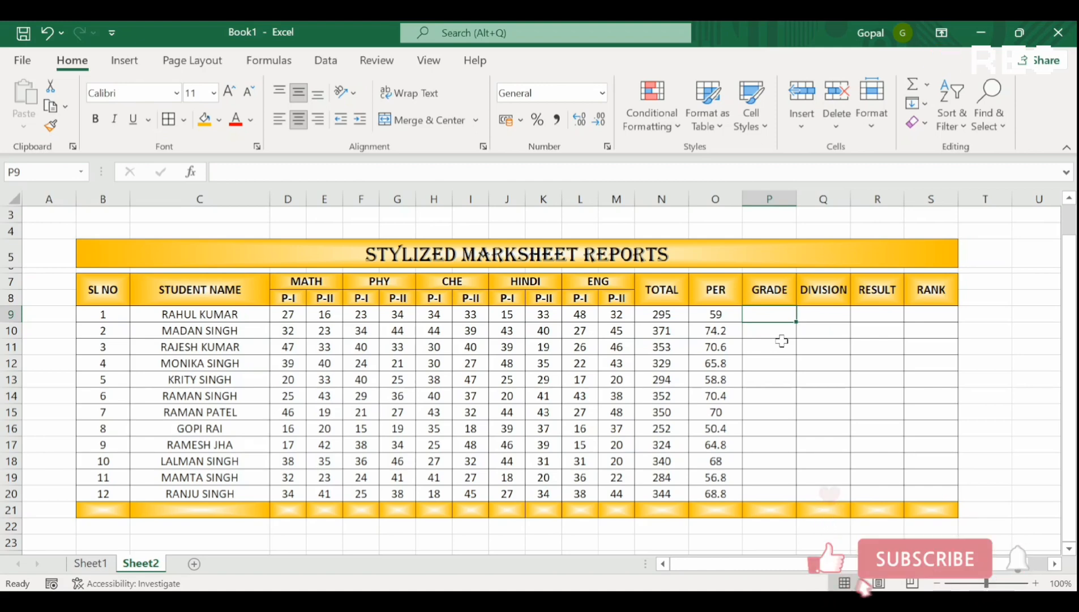
pyautogui.write('=')
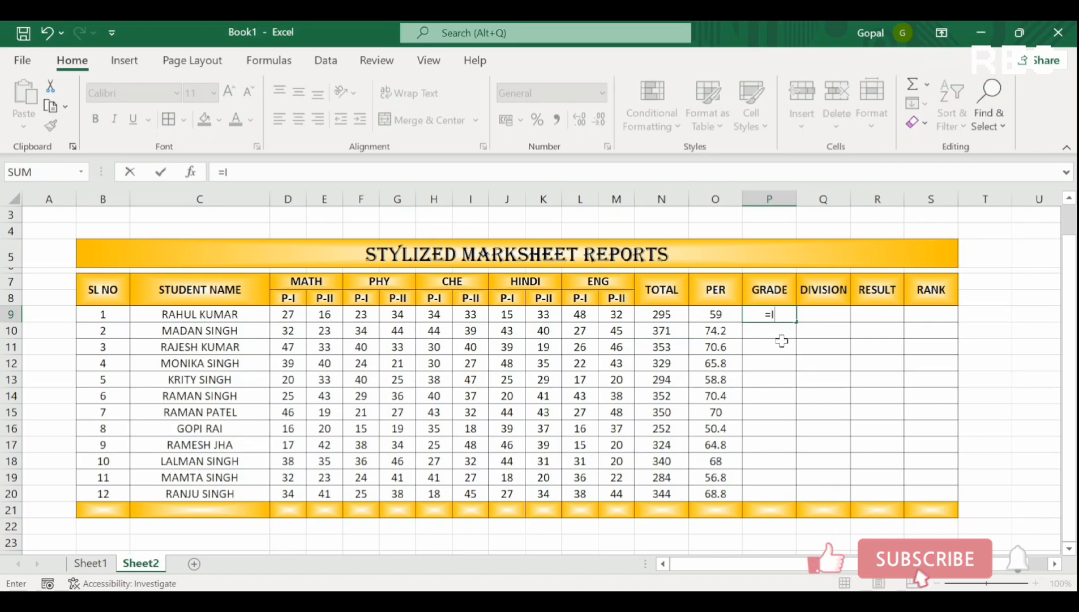
pyautogui.write('IF')
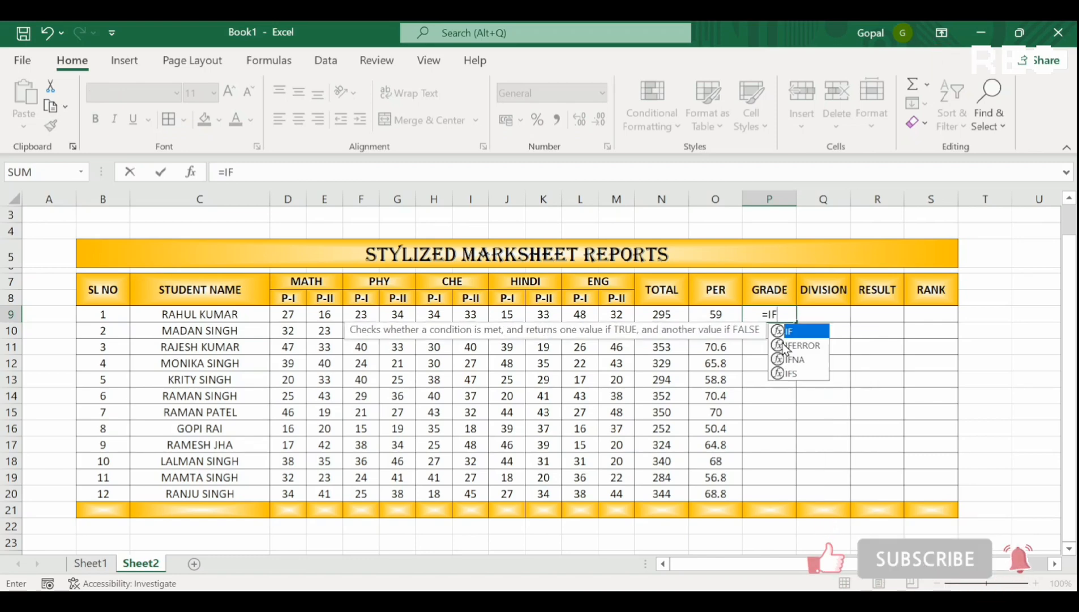
pyautogui.write('(')
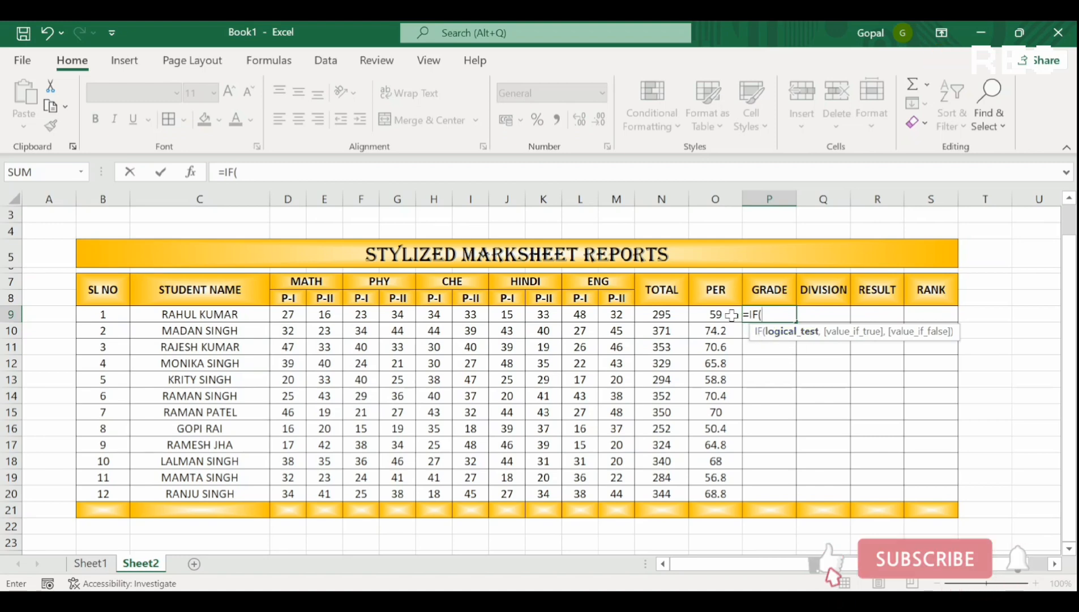
pyautogui.click(704, 316)
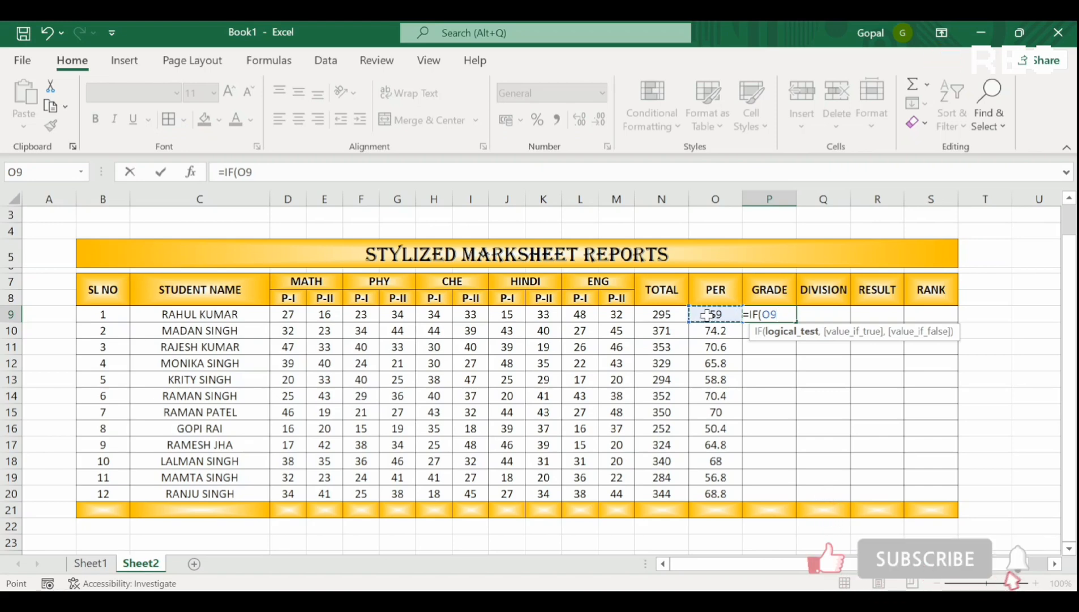
pyautogui.write('>=')
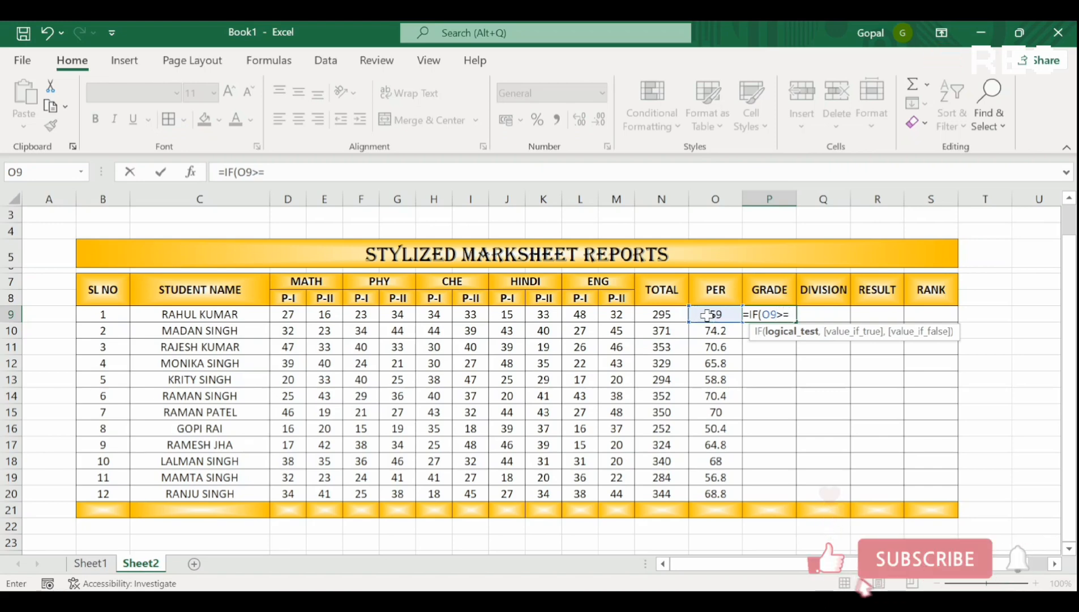
pyautogui.write('90')
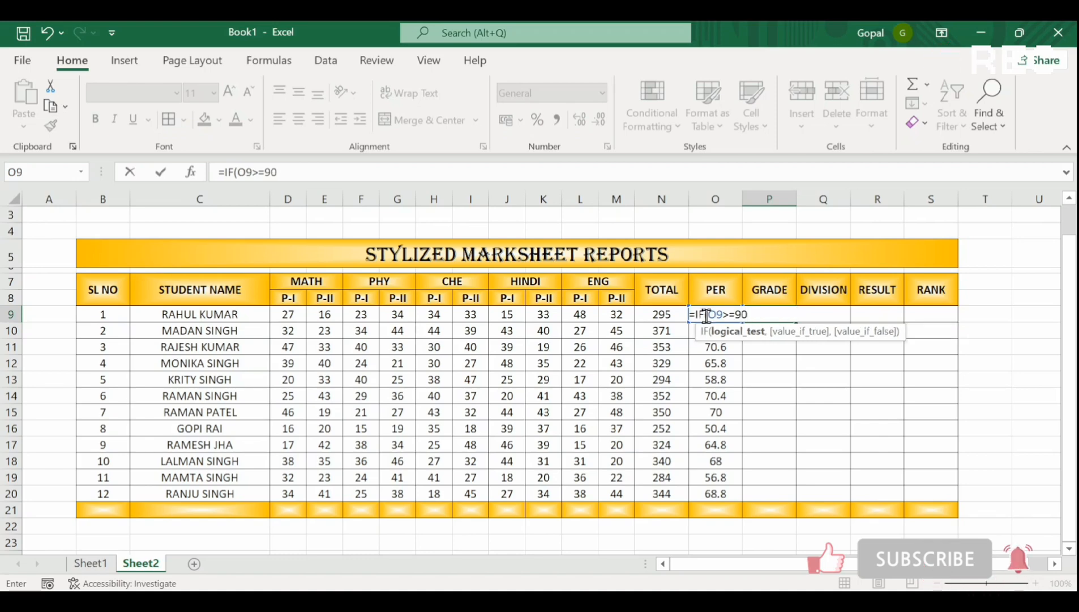
pyautogui.write(',')
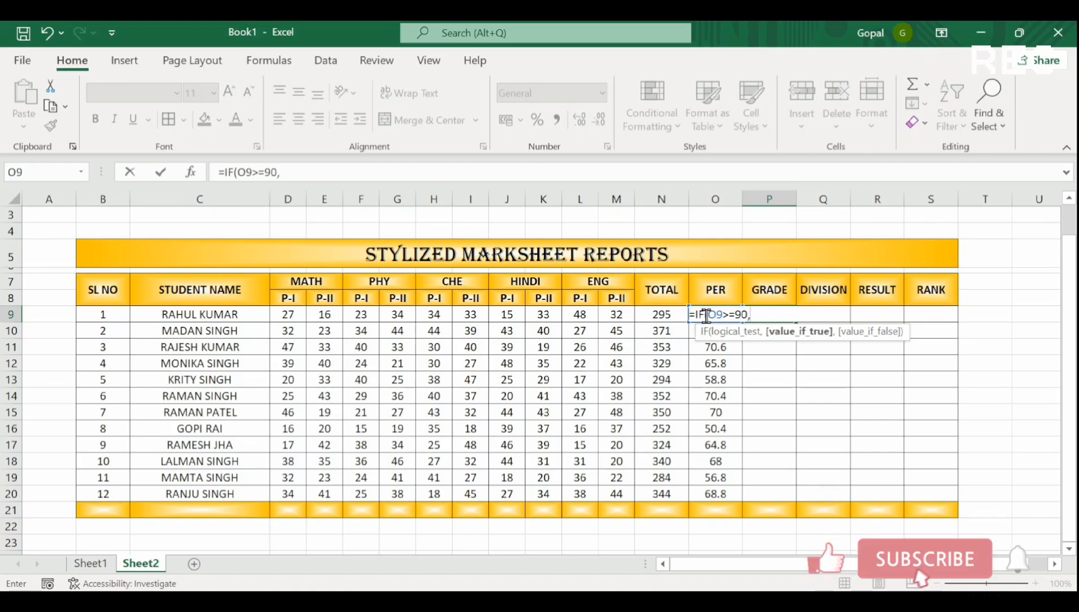
pyautogui.write('"')
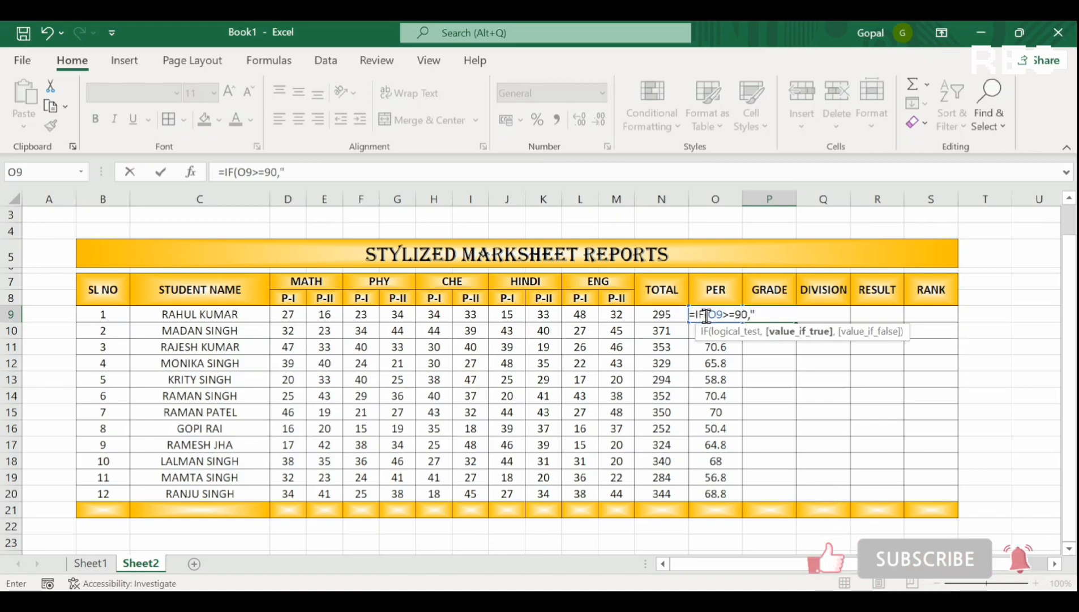
pyautogui.write('A')
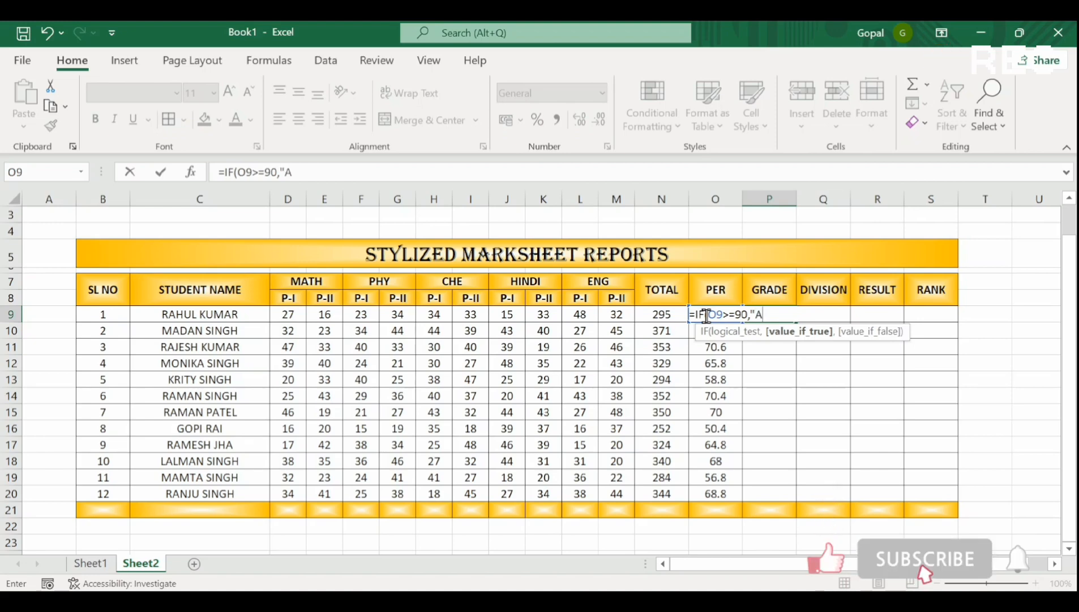
pyautogui.write('+"')
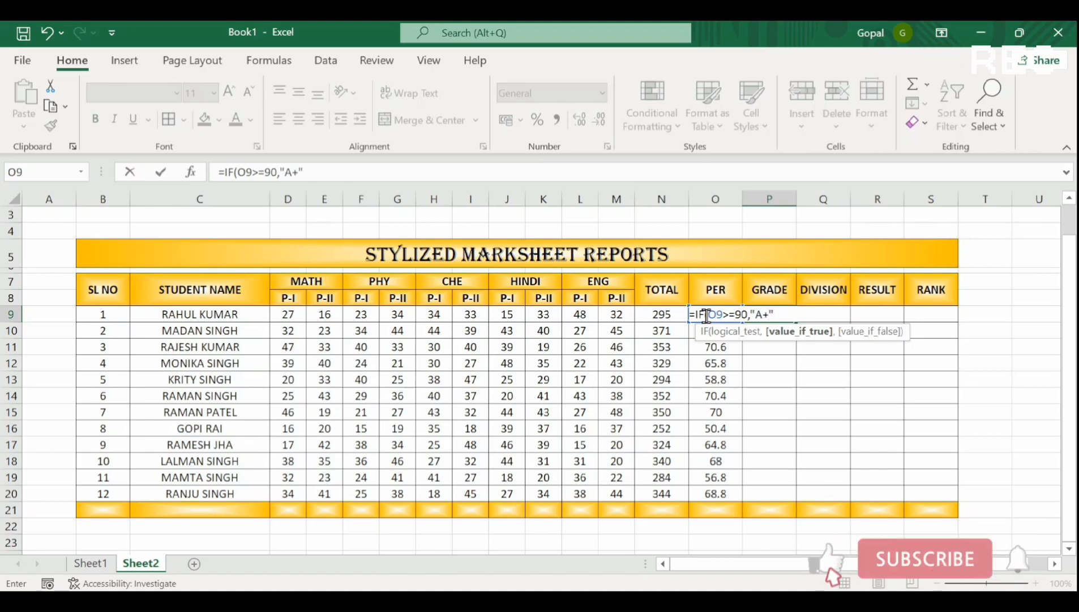
pyautogui.write(',')
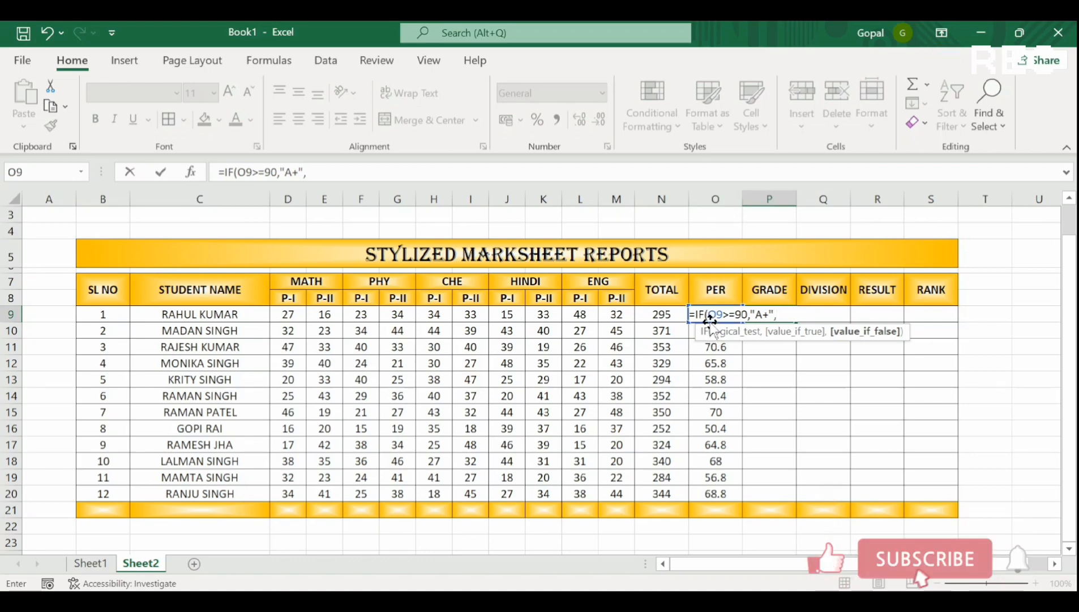
# Step: Add a nested condition IF(O9>=80,"A", to the grade formula in P9
pyautogui.write('IF(')
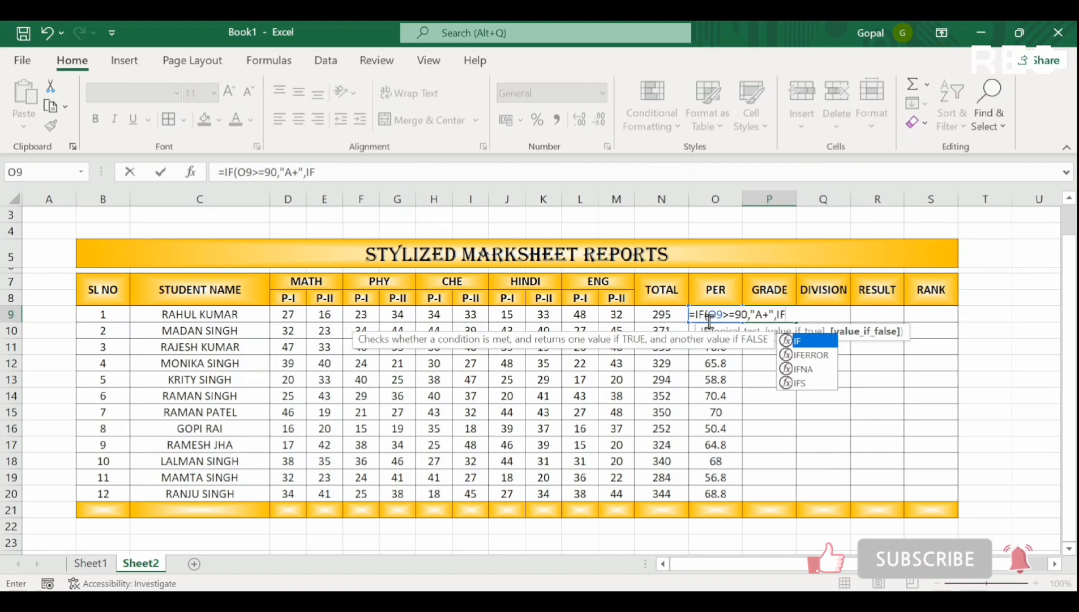
pyautogui.write('O9')
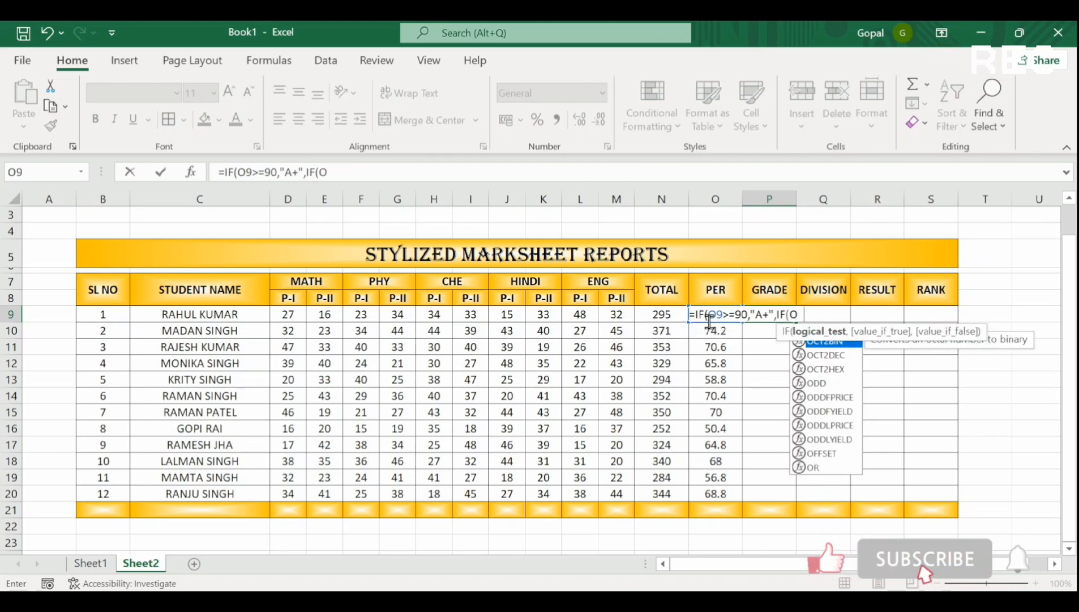
pyautogui.write('>')
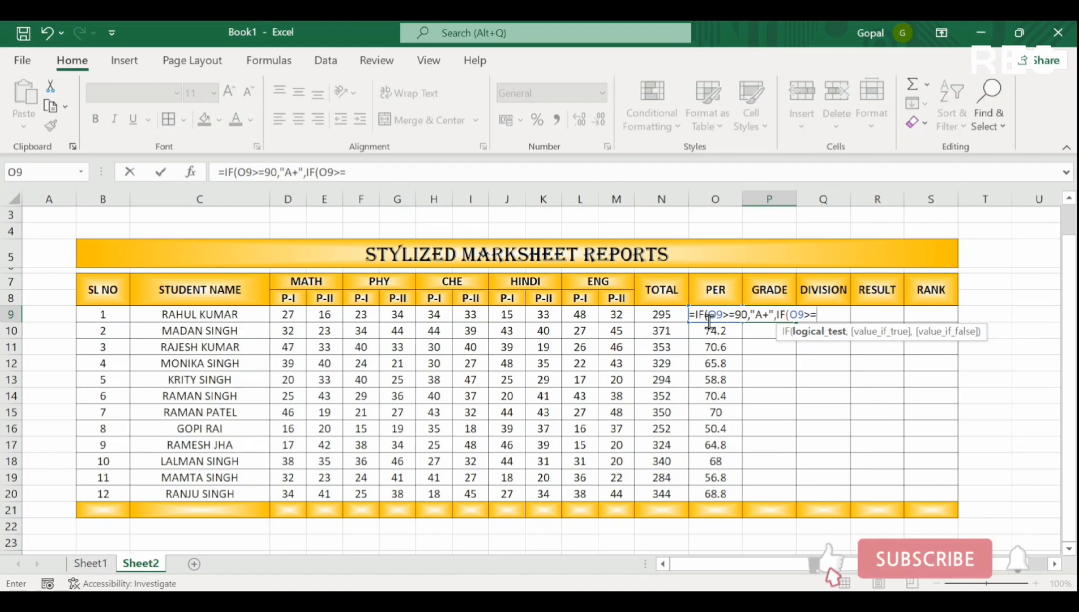
pyautogui.write('=')
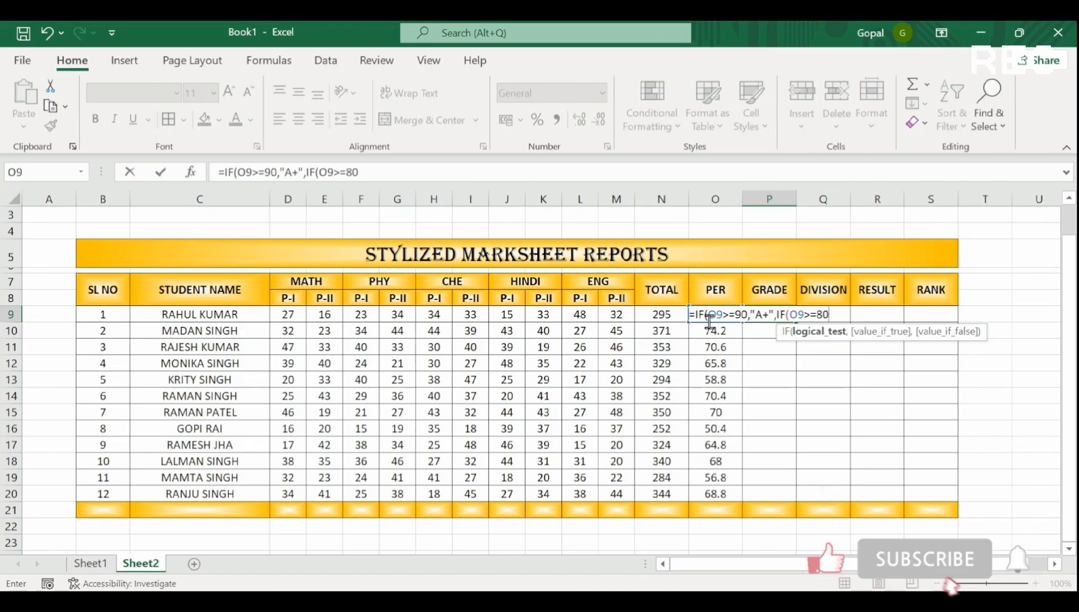
pyautogui.write(',"')
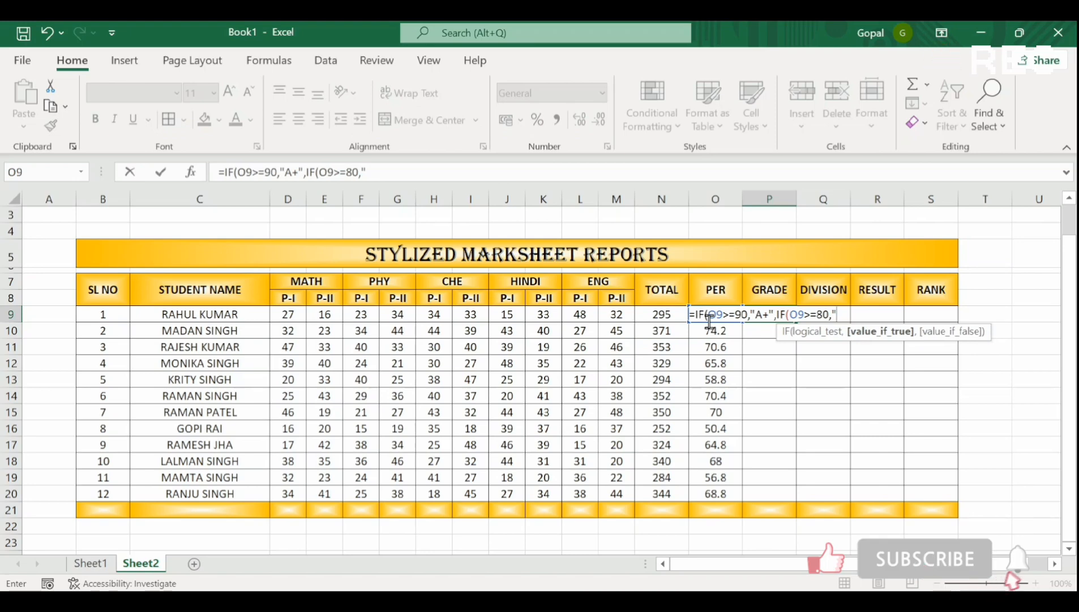
pyautogui.write('A')
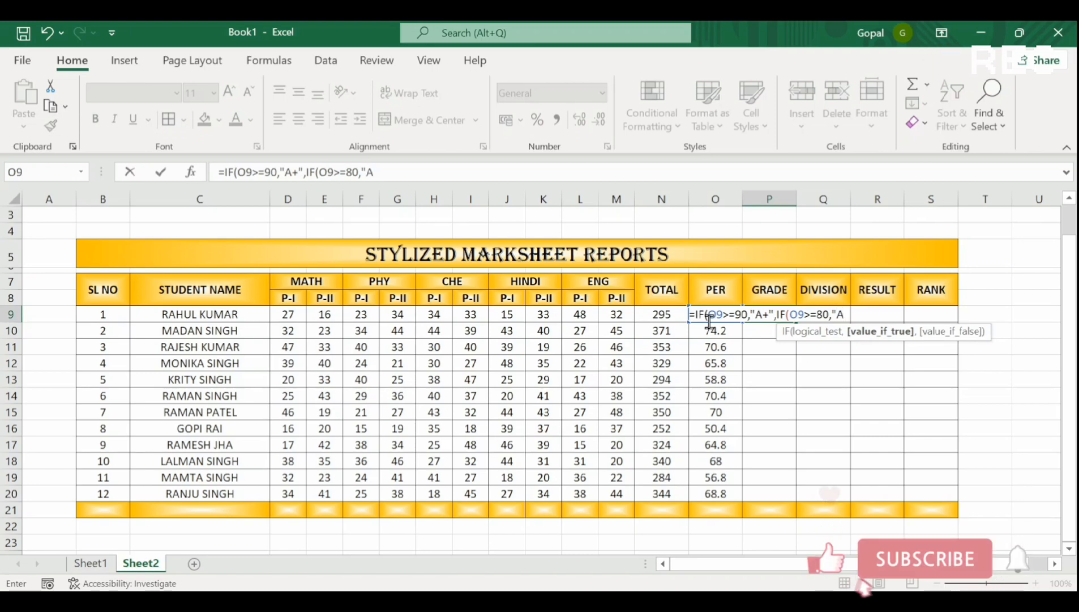
pyautogui.write('",')
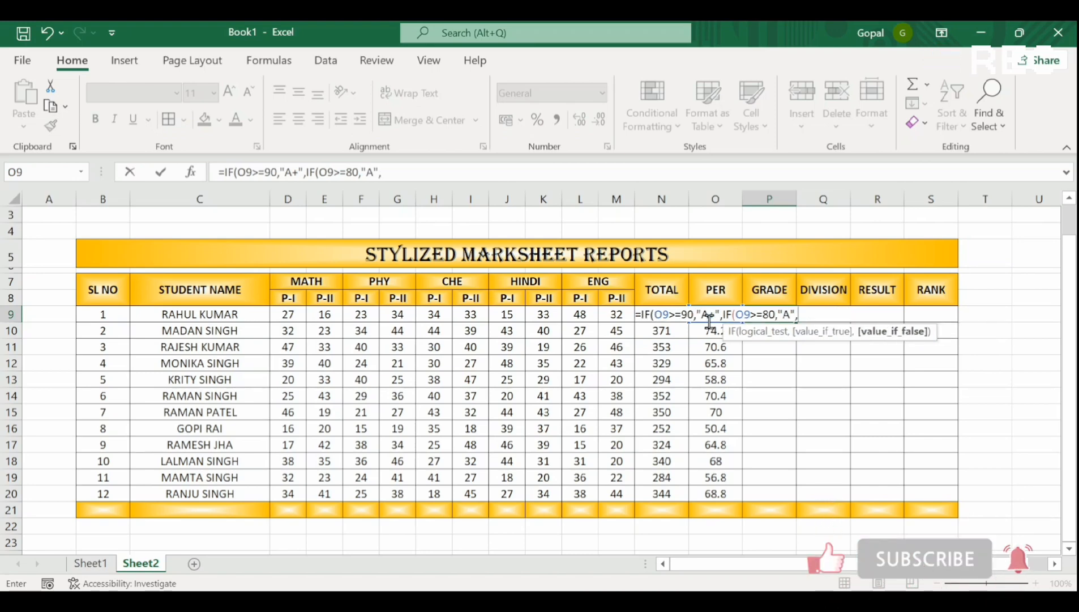
# Step: Continue the grade formula with the third condition IF(O9>=70","B", and start a fourth nested IF
pyautogui.write('IF')
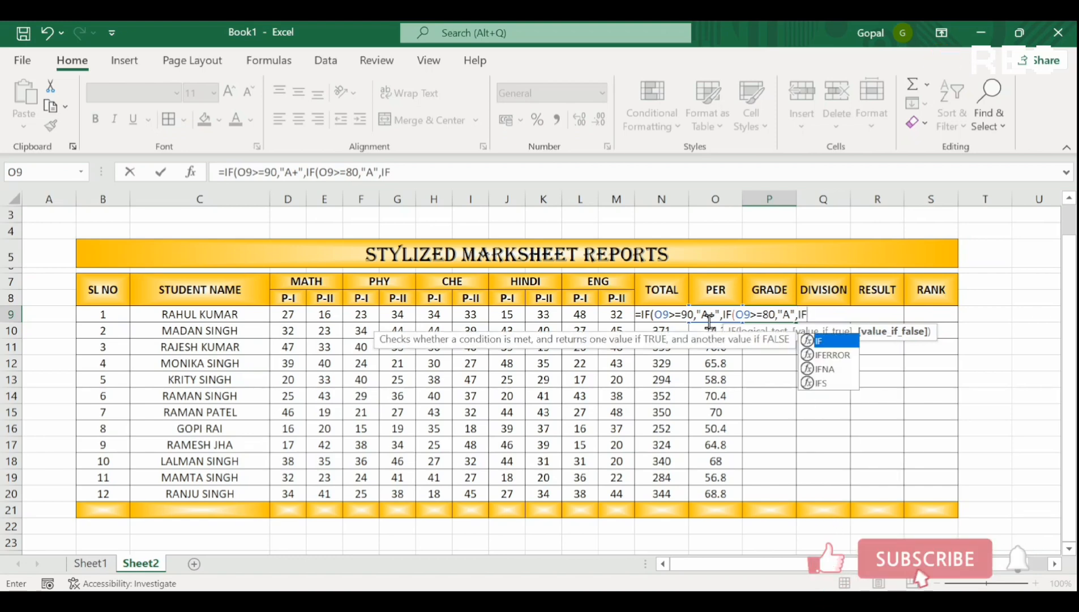
pyautogui.write('(')
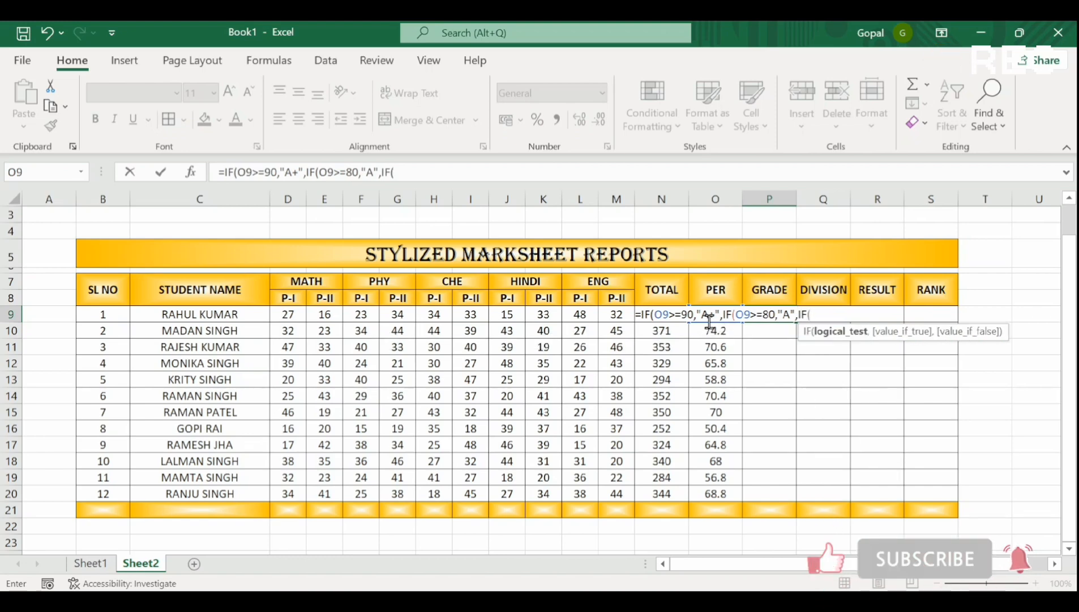
pyautogui.write('O9')
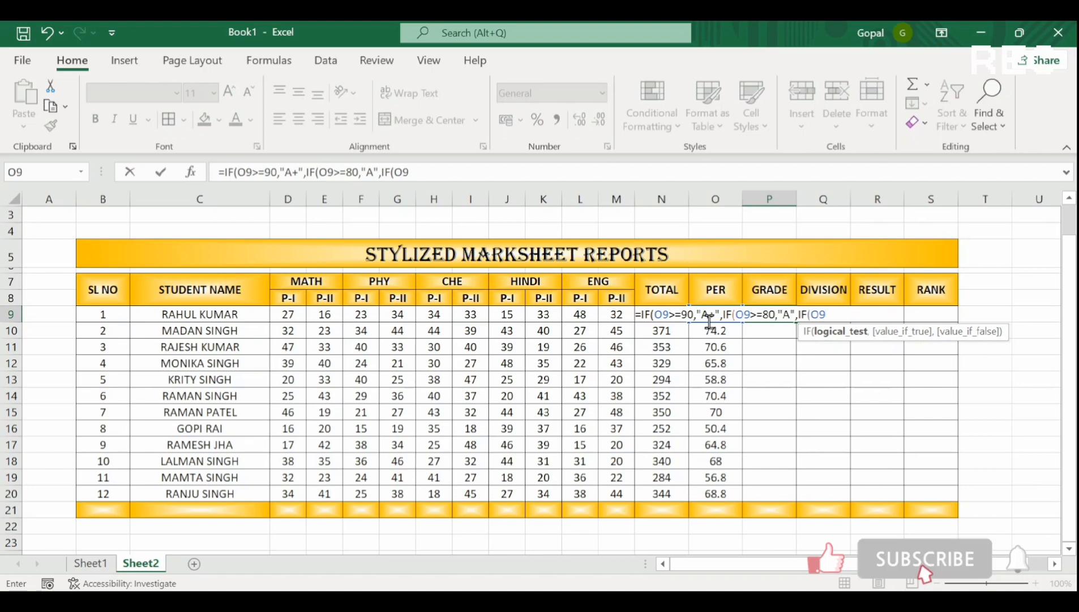
pyautogui.write('>=70')
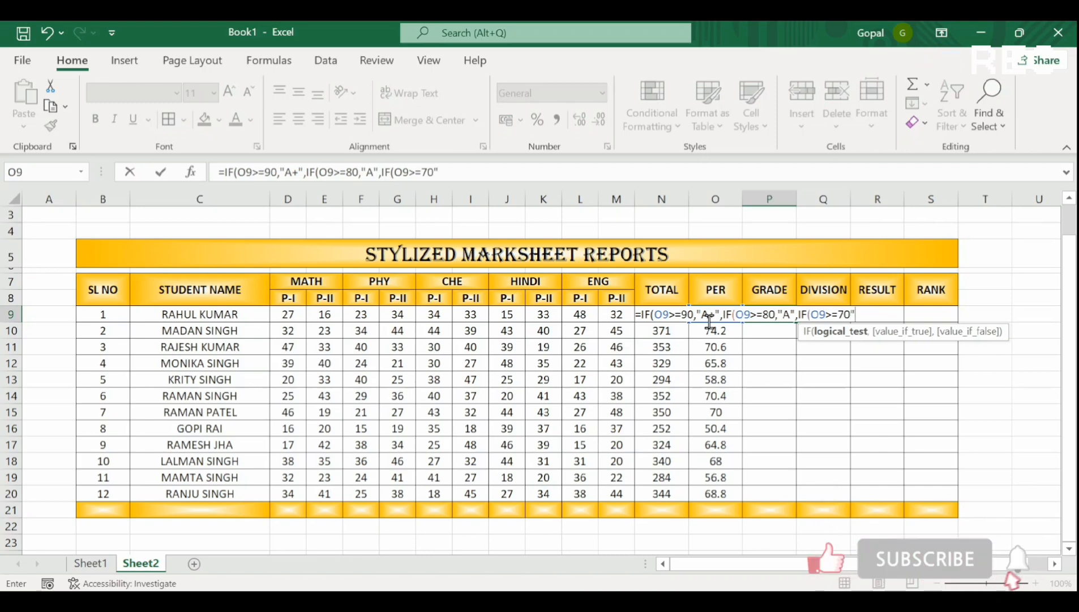
pyautogui.write('"')
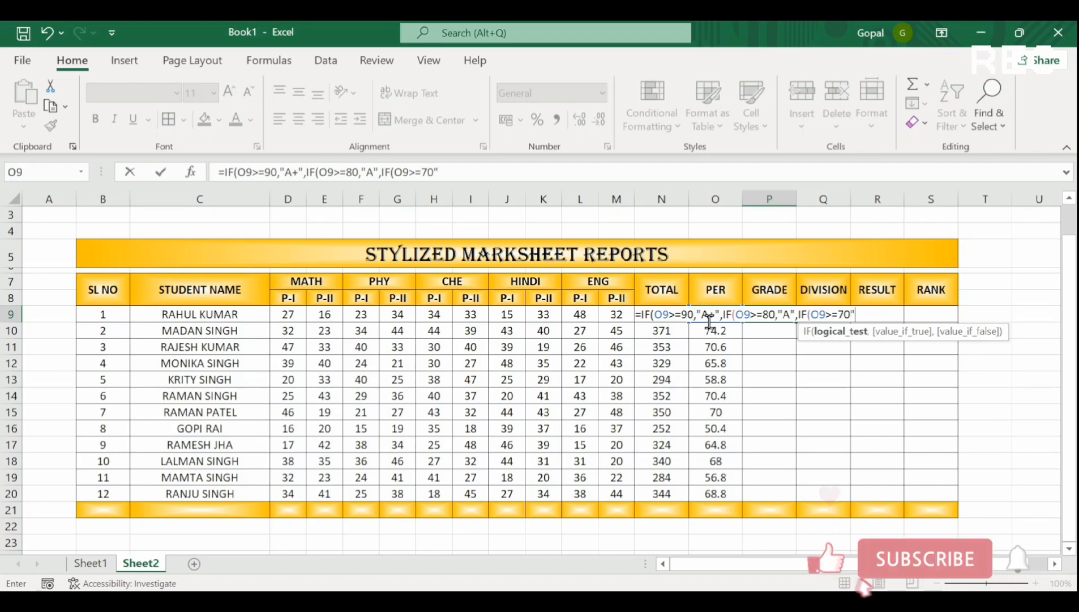
pyautogui.write(',')
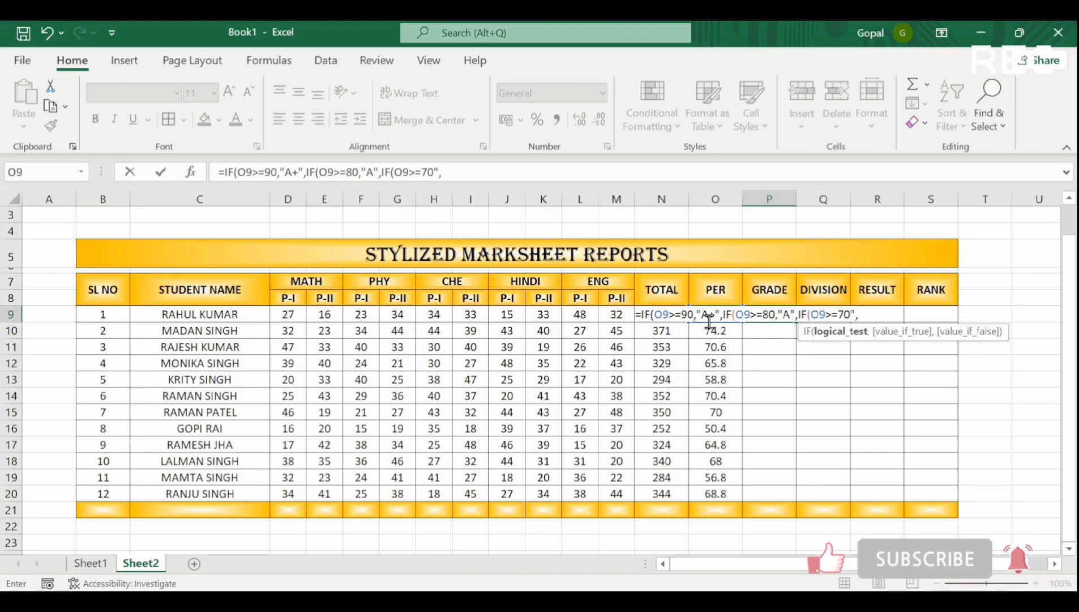
pyautogui.write('B')
pyautogui.write('"')
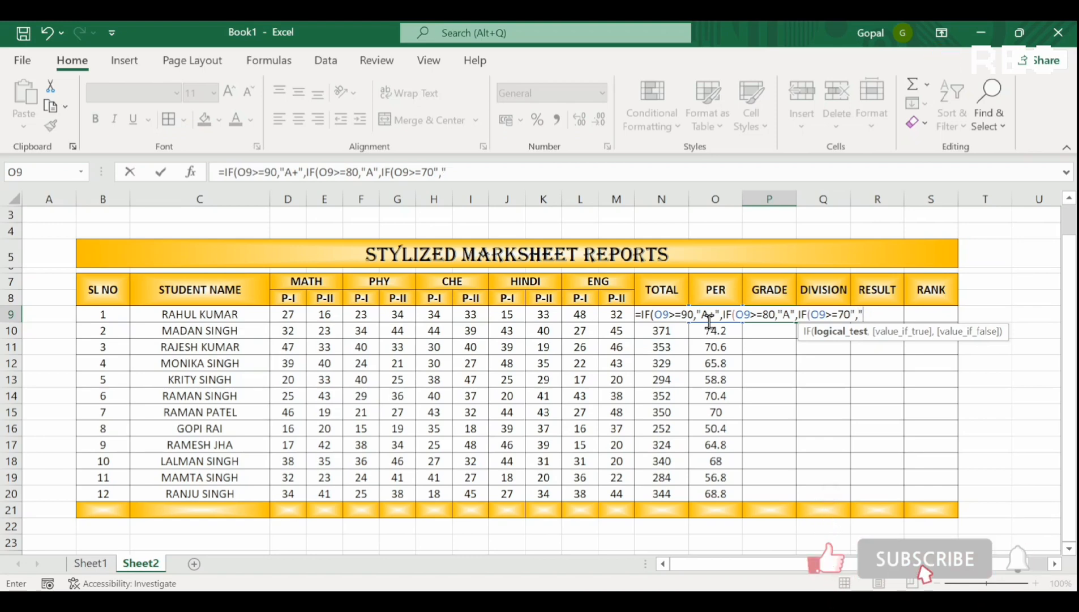
pyautogui.write('B",')
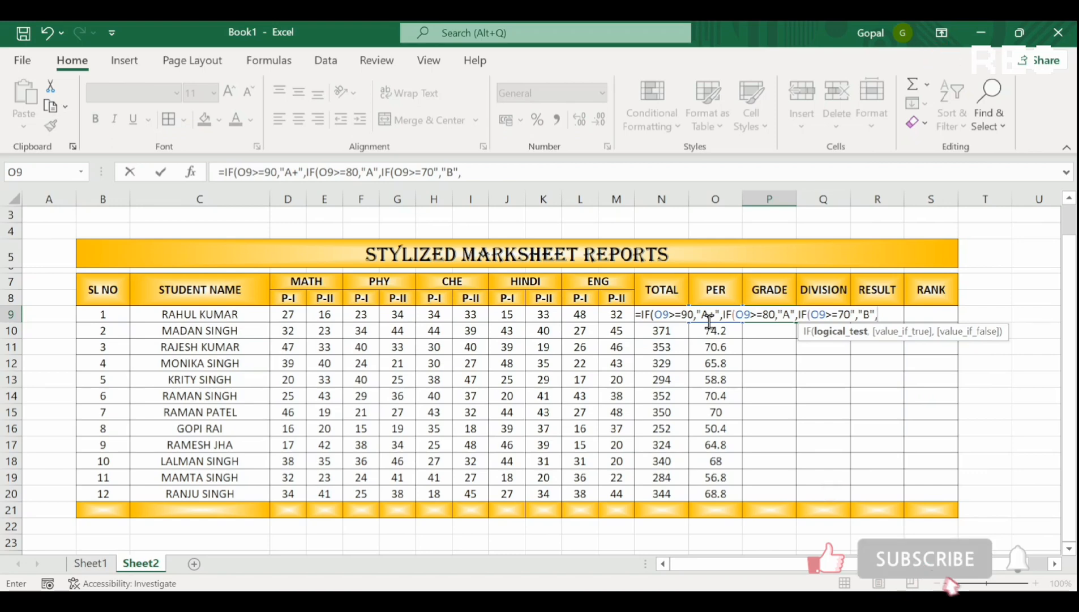
pyautogui.write('IF')
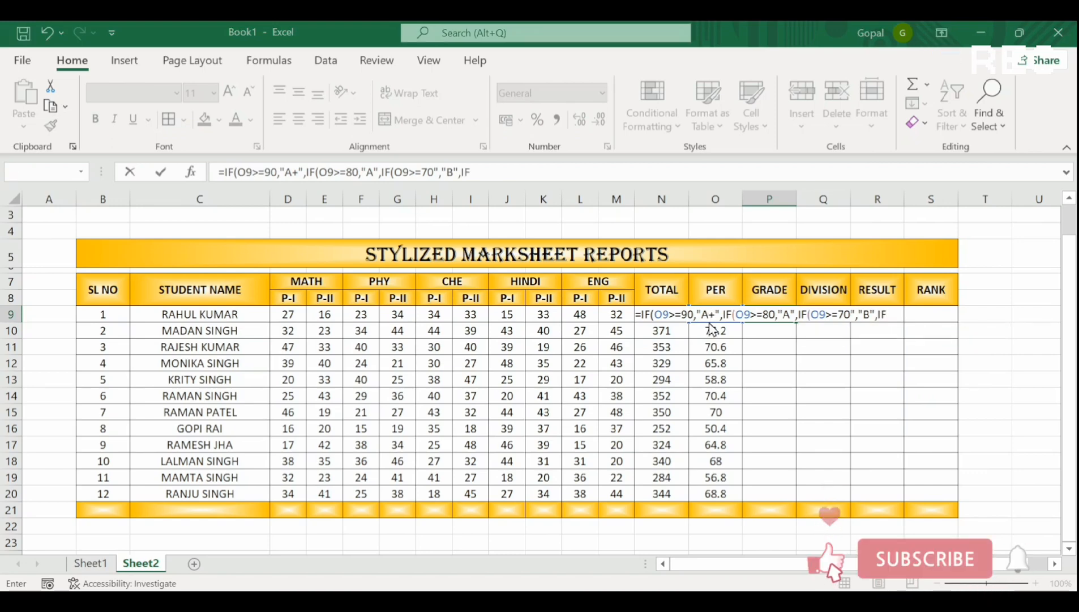
pyautogui.press('Return')
pyautogui.click(724, 252)
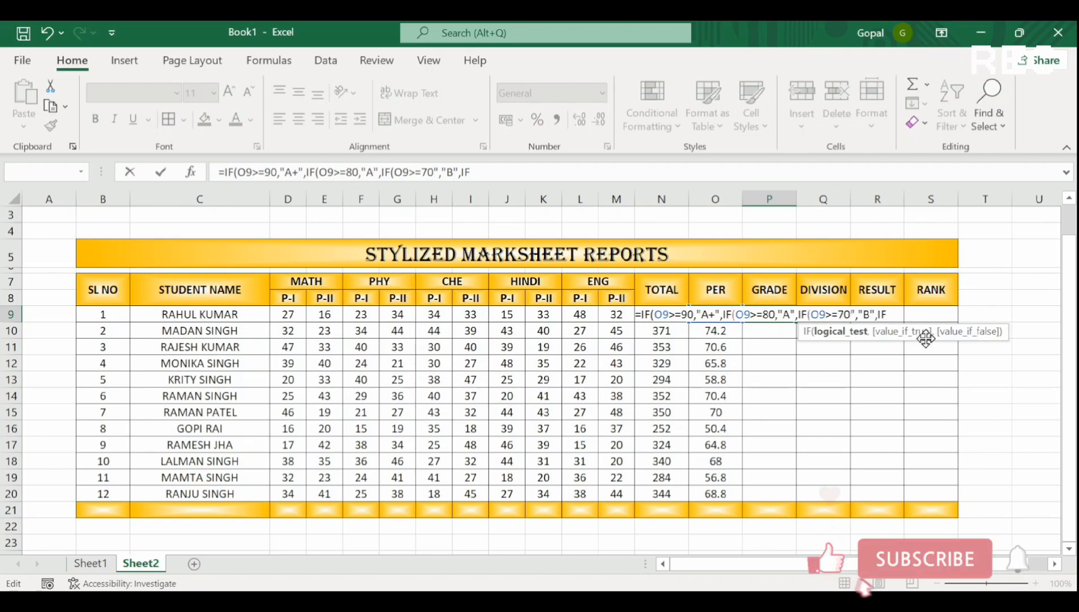
pyautogui.press('Return')
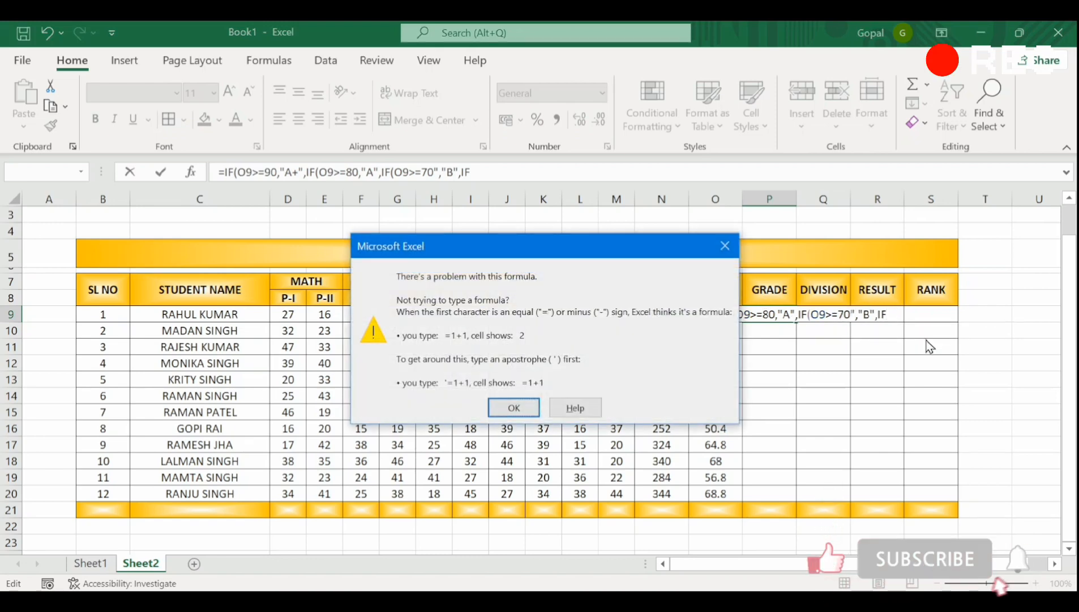
pyautogui.click(725, 246)
# Step: Complete the fourth condition of the grade formula in P9 as IF(O9>=60,"C",
pyautogui.click(893, 313)
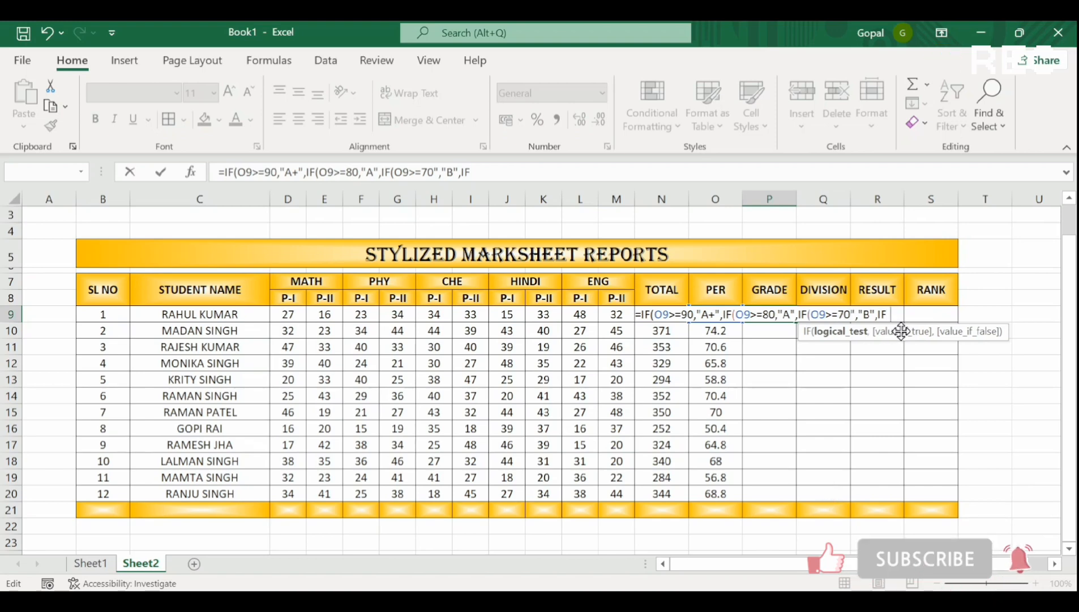
pyautogui.write('(O9')
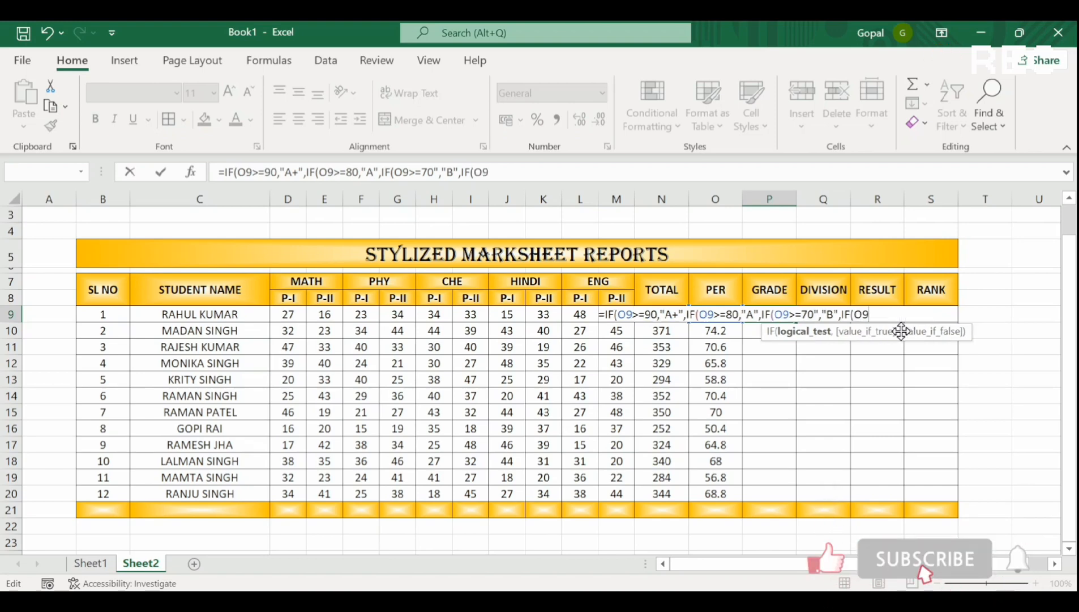
pyautogui.write('>=')
pyautogui.write('6')
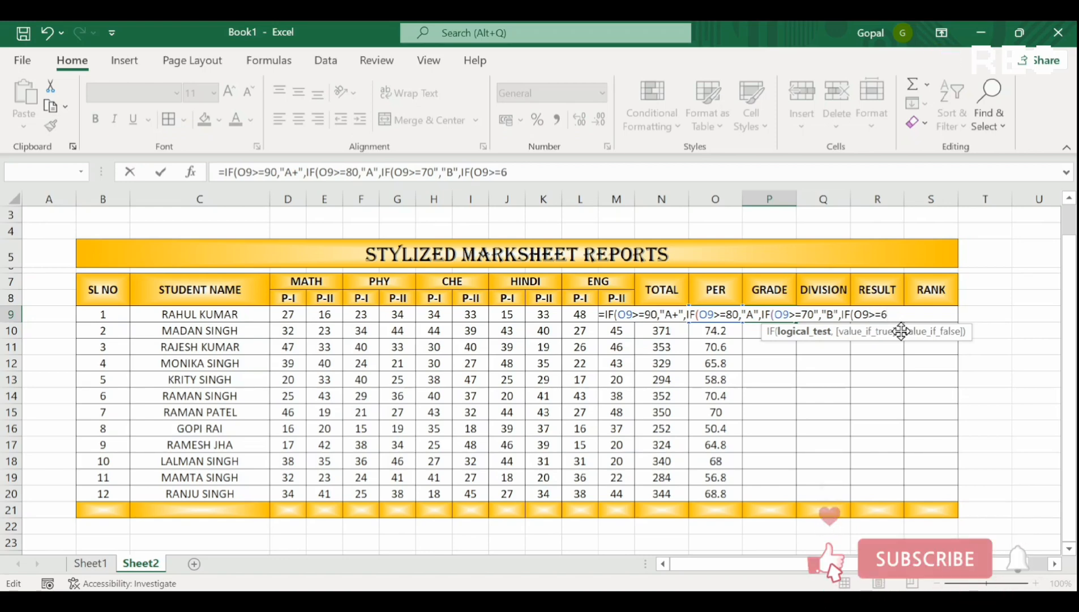
pyautogui.write('0,')
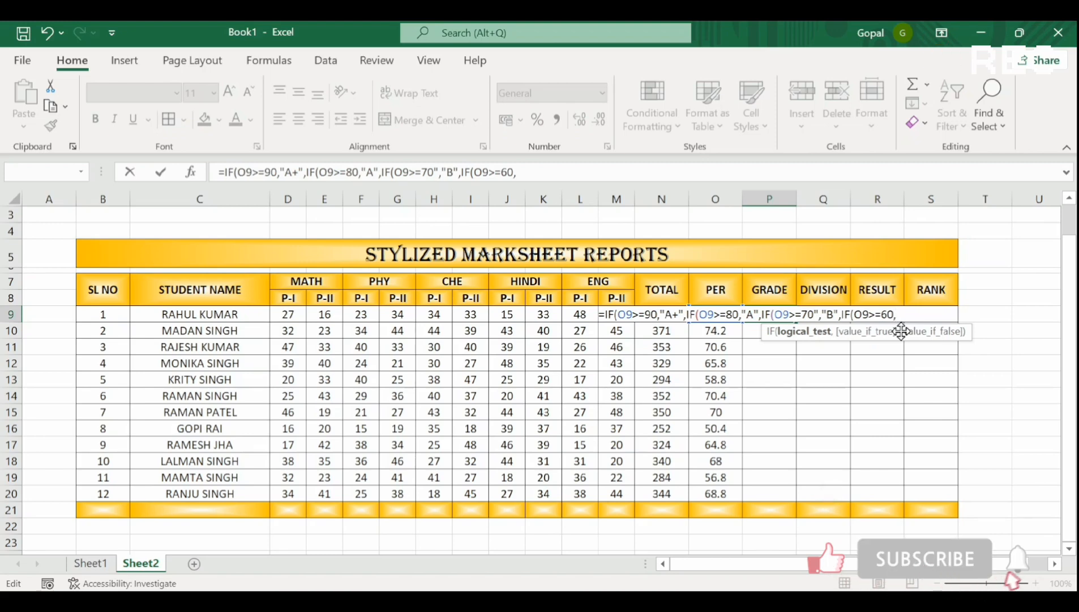
pyautogui.write('""')
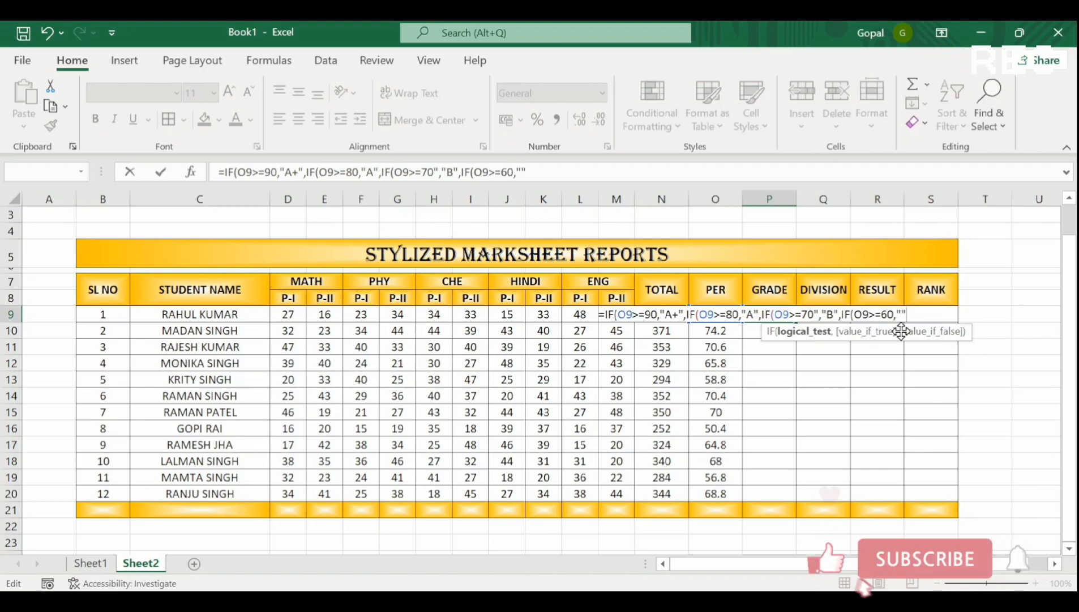
pyautogui.press('BackSpace')
pyautogui.write('C')
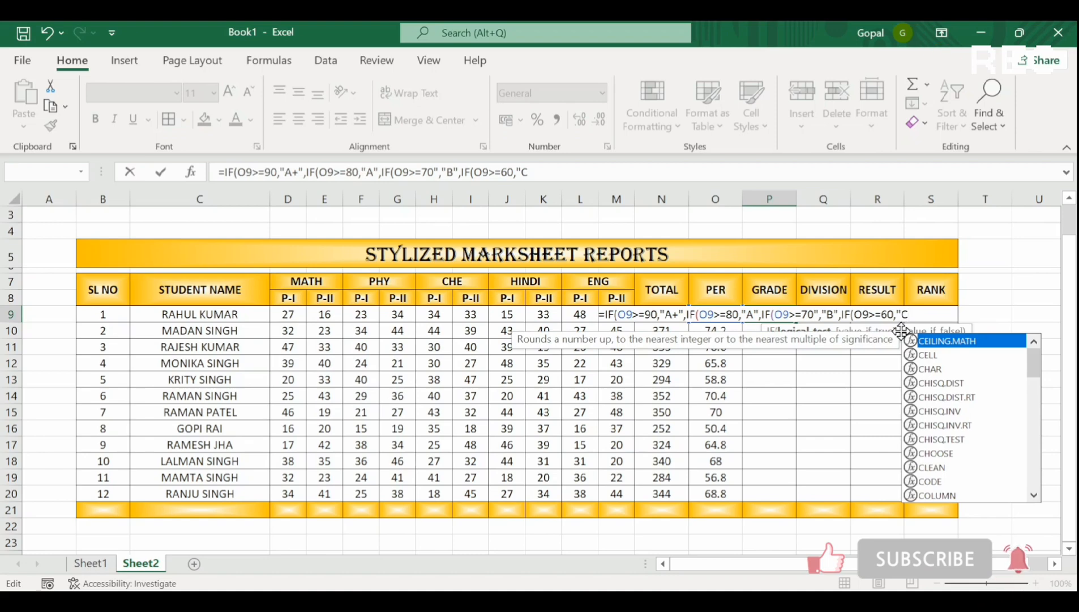
pyautogui.write('",')
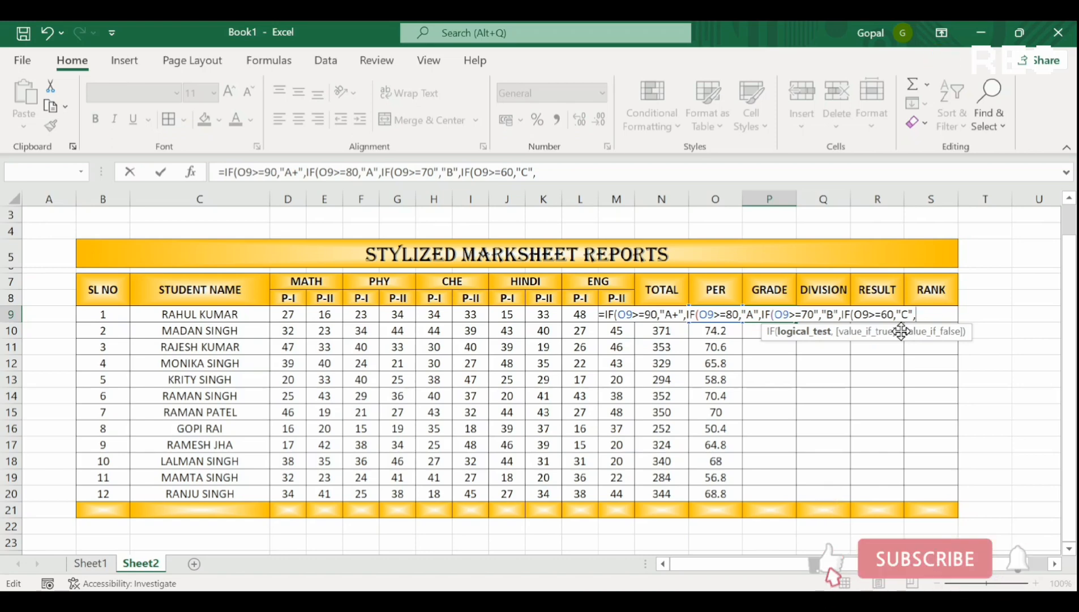
# Step: Finish the grade formula in P9 with the fallback grade "D" and four closing parentheses
pyautogui.write('"D')
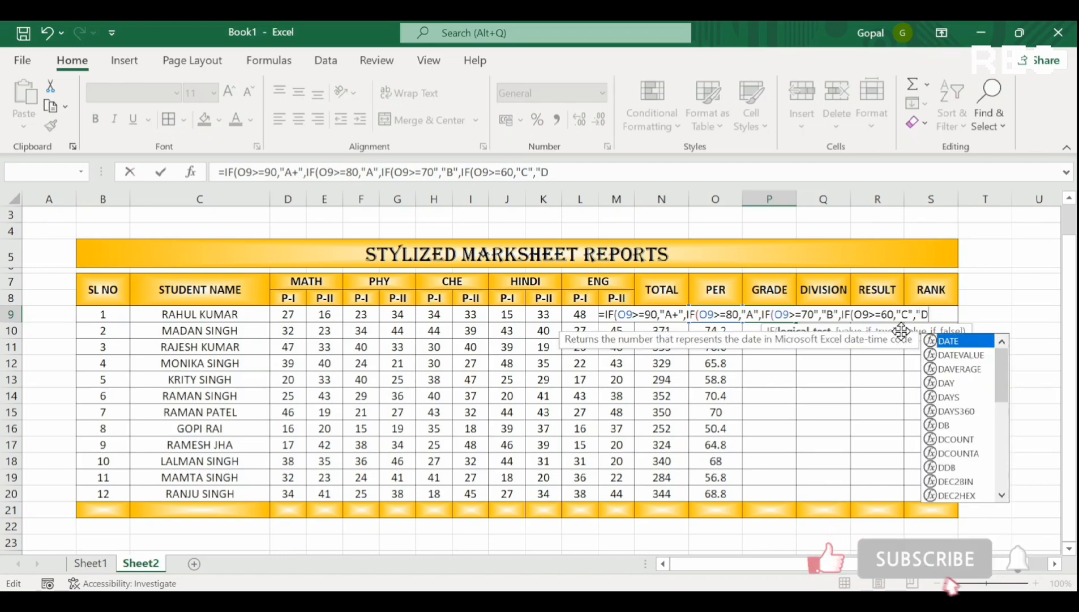
pyautogui.write('"')
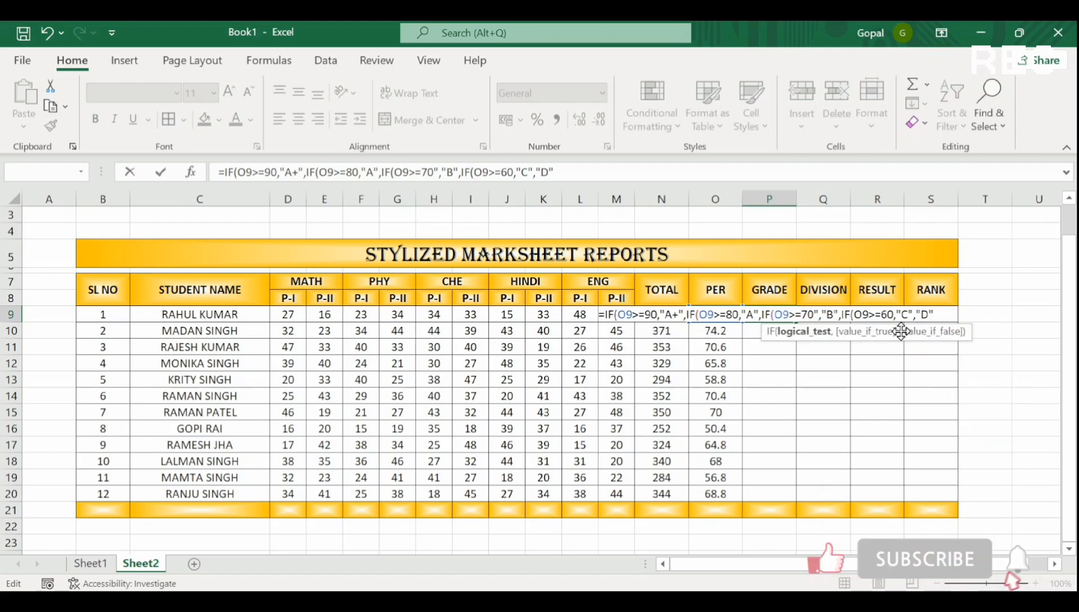
pyautogui.write(')')
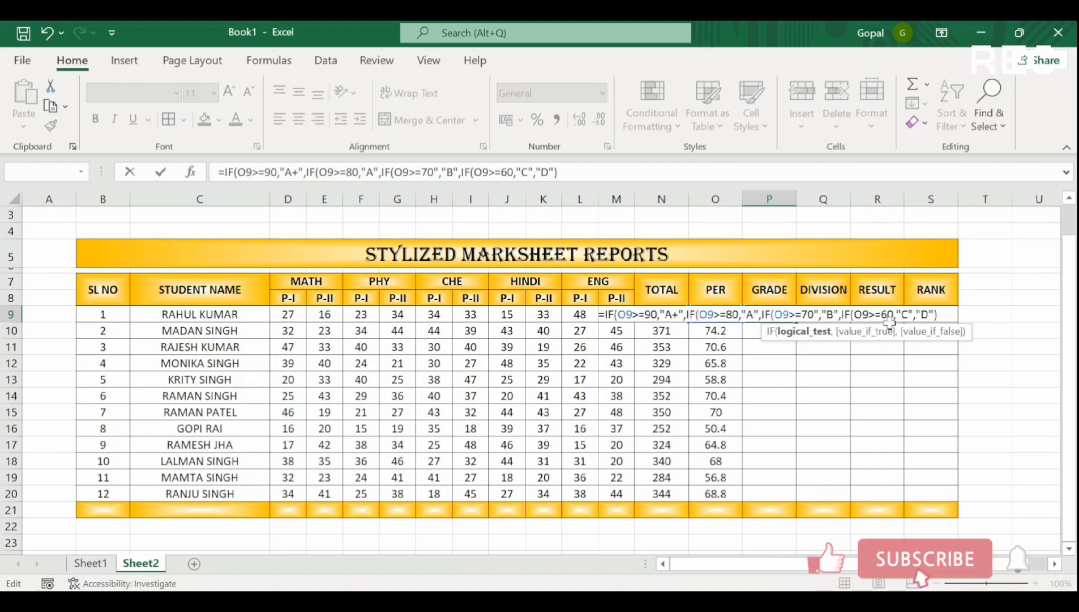
pyautogui.write(')')
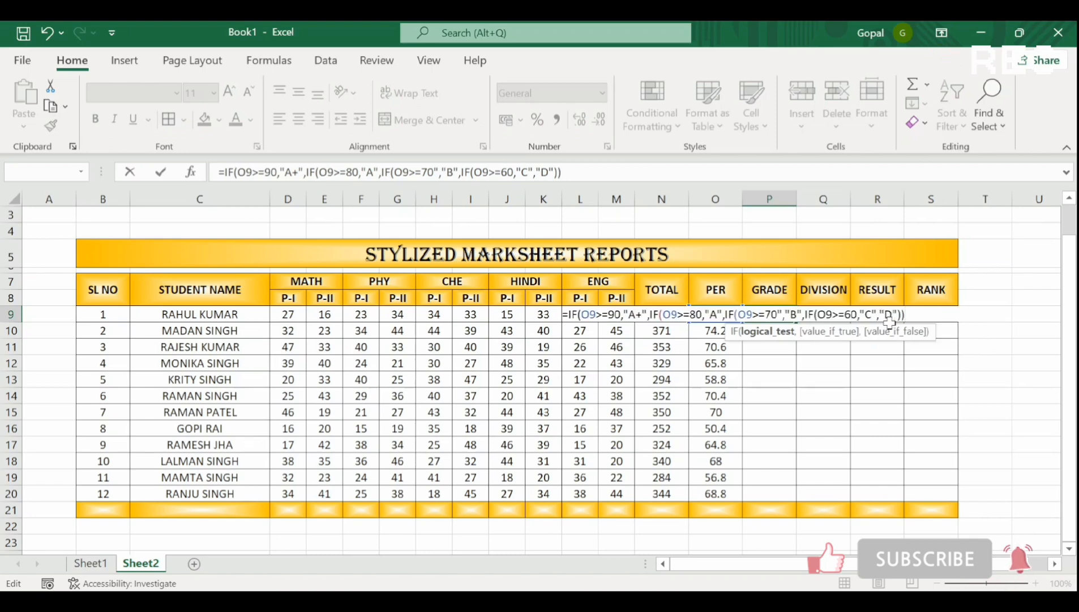
pyautogui.write('))')
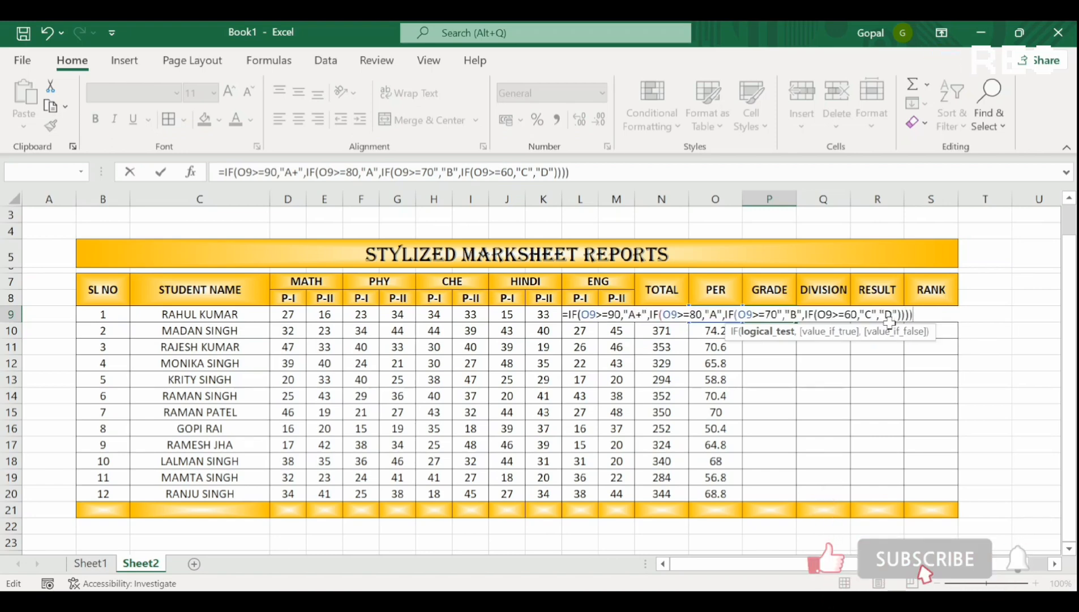
pyautogui.press('Return')
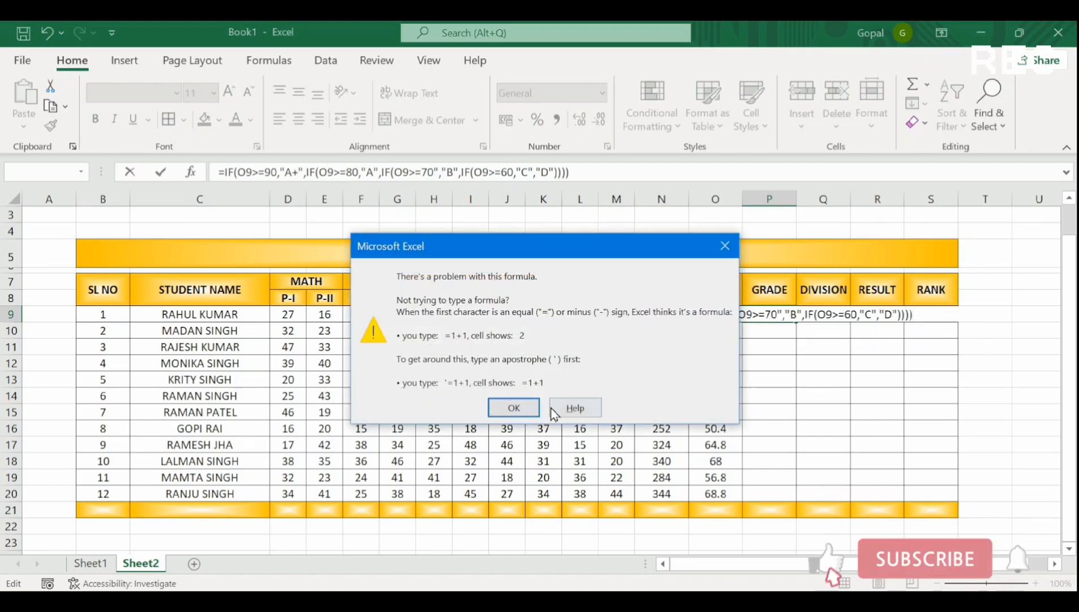
# Step: Remove the stray quotation mark after 70 in the P9 grade formula, and fill the formula down through P20
pyautogui.click(513, 408)
pyautogui.press('BackSpace')
pyautogui.press('Return')
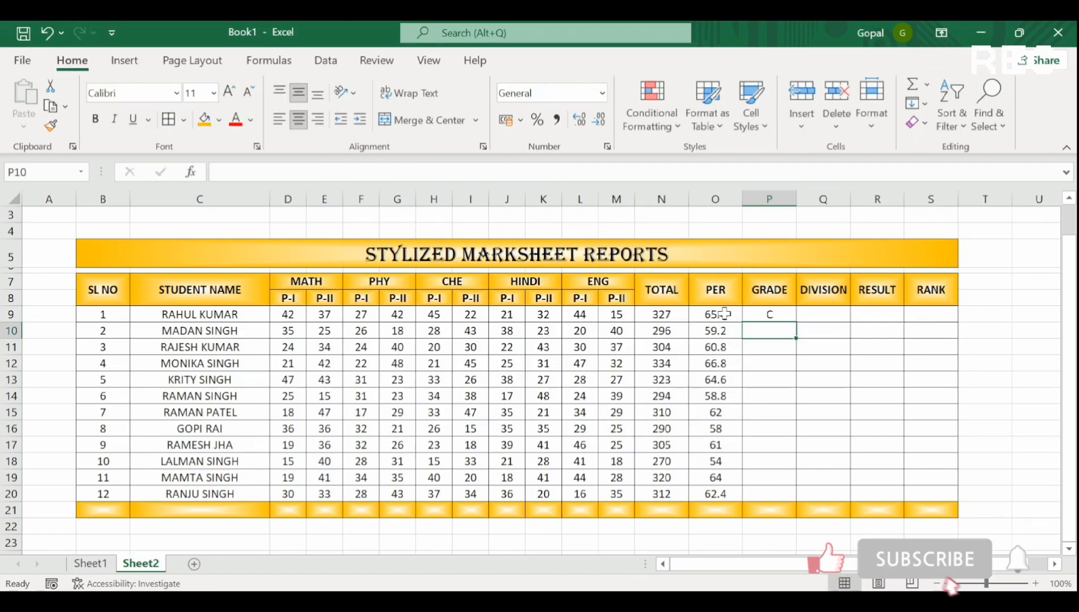
pyautogui.click(781, 314)
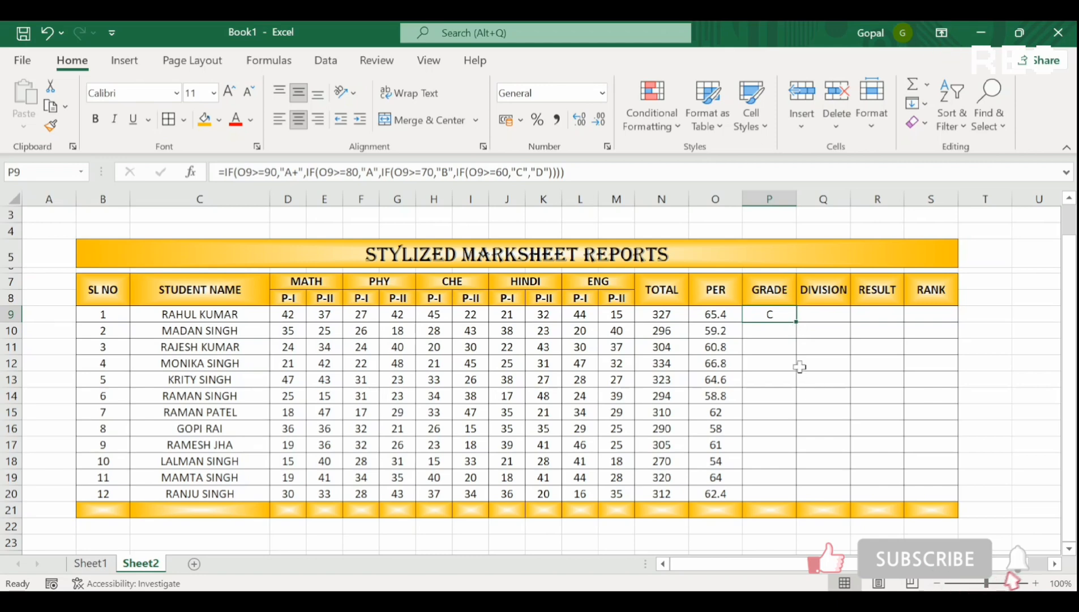
pyautogui.doubleClick(796, 322)
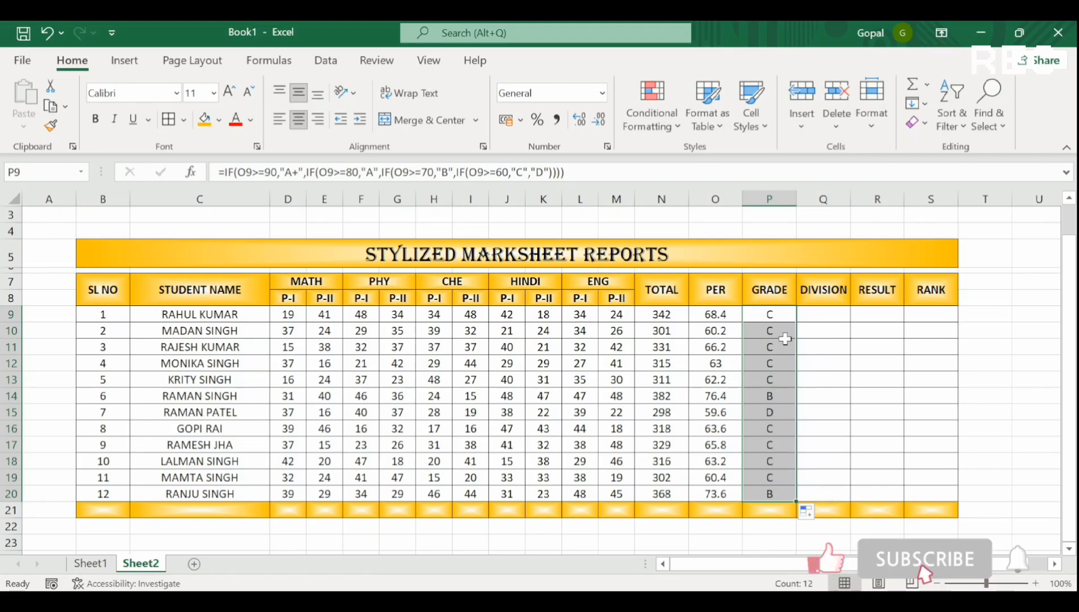
# Step: Begin the DIVISION formula in Q9 for the first student with =IF(O9>=90,"TOPPER" as its opening condition
pyautogui.click(827, 314)
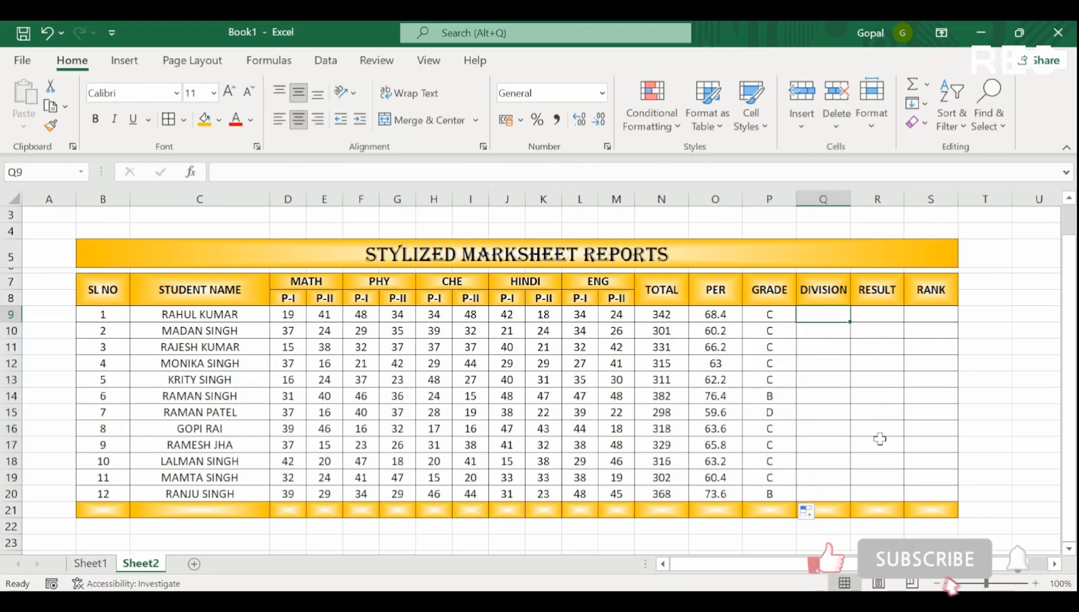
pyautogui.write('=')
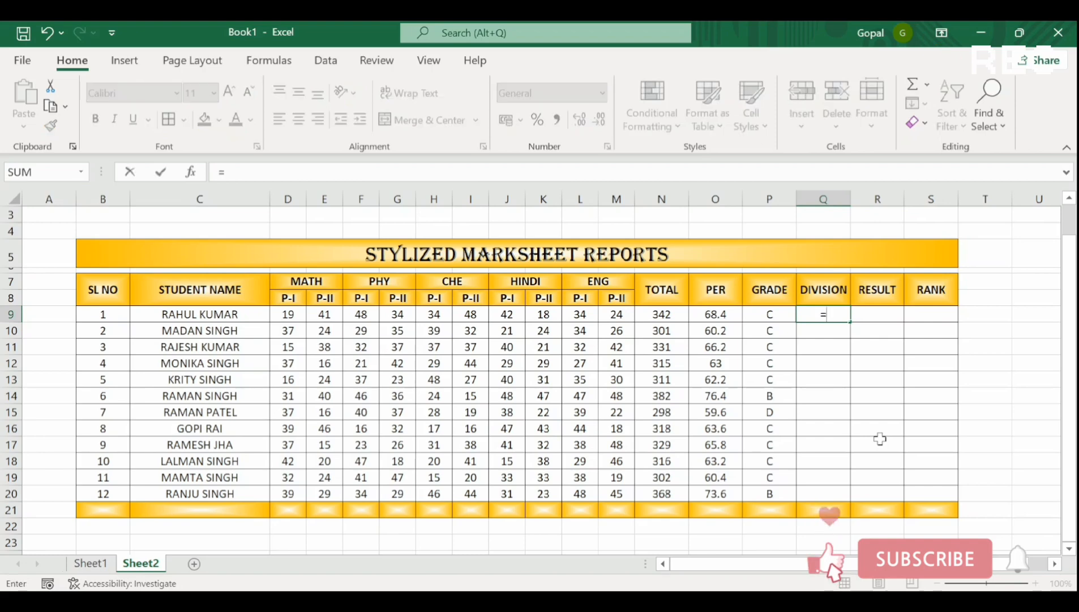
pyautogui.write('IF')
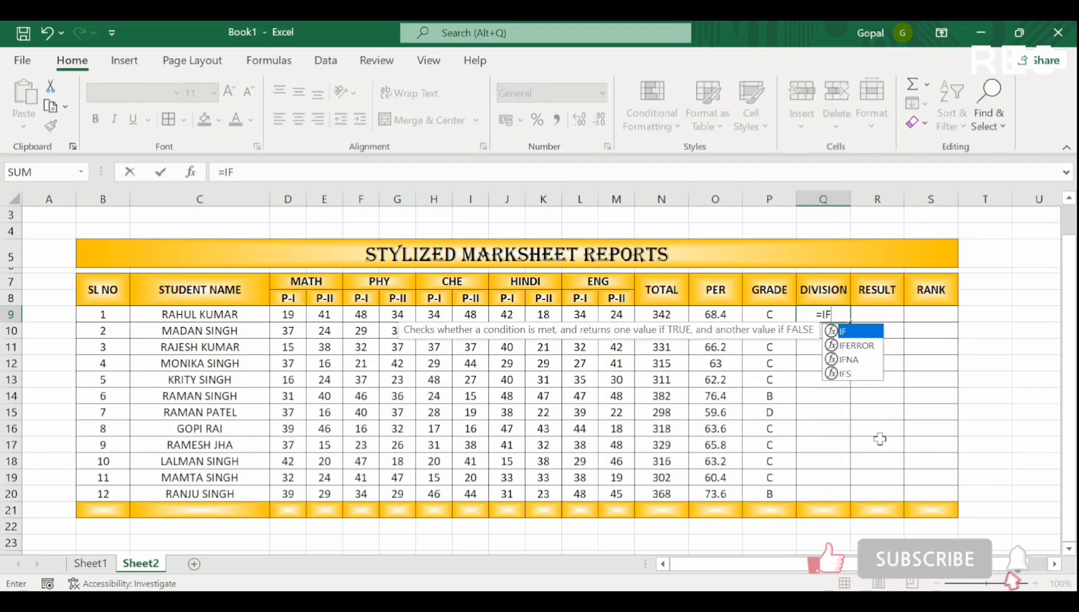
pyautogui.write('(')
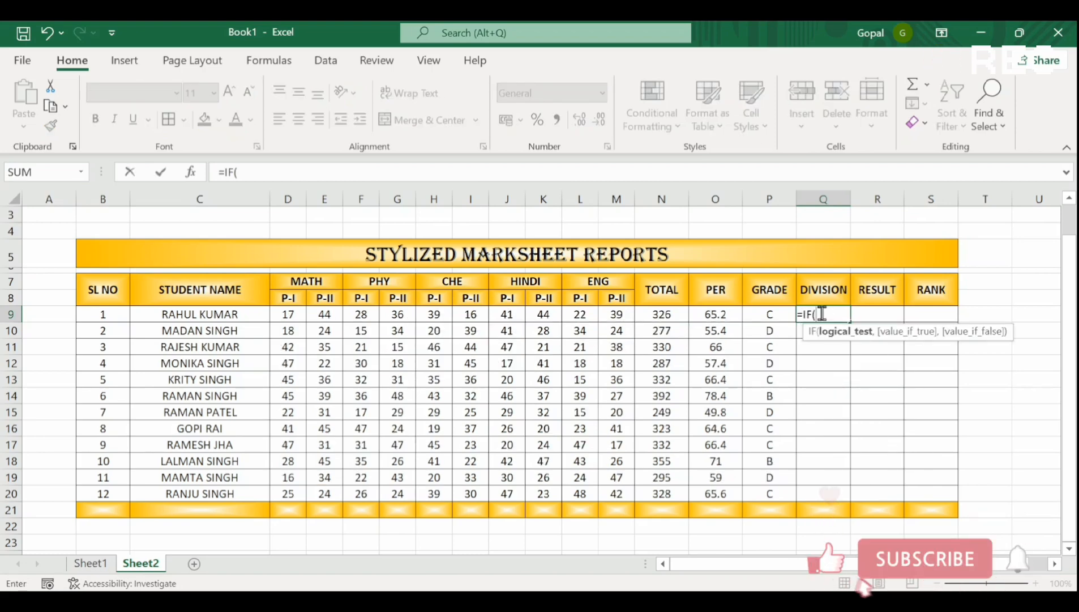
pyautogui.write('O9')
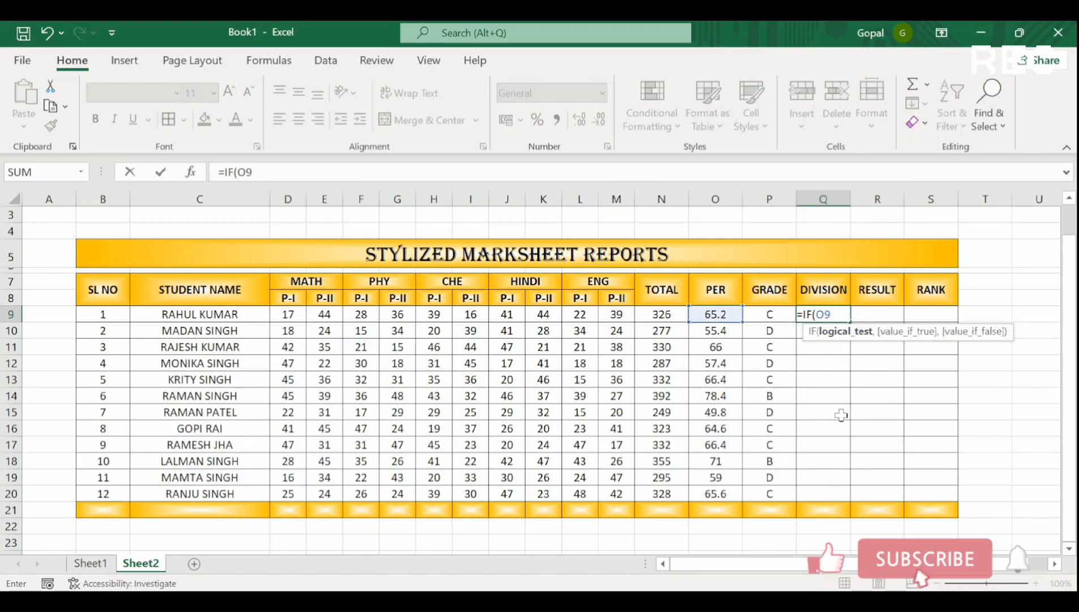
pyautogui.write('>')
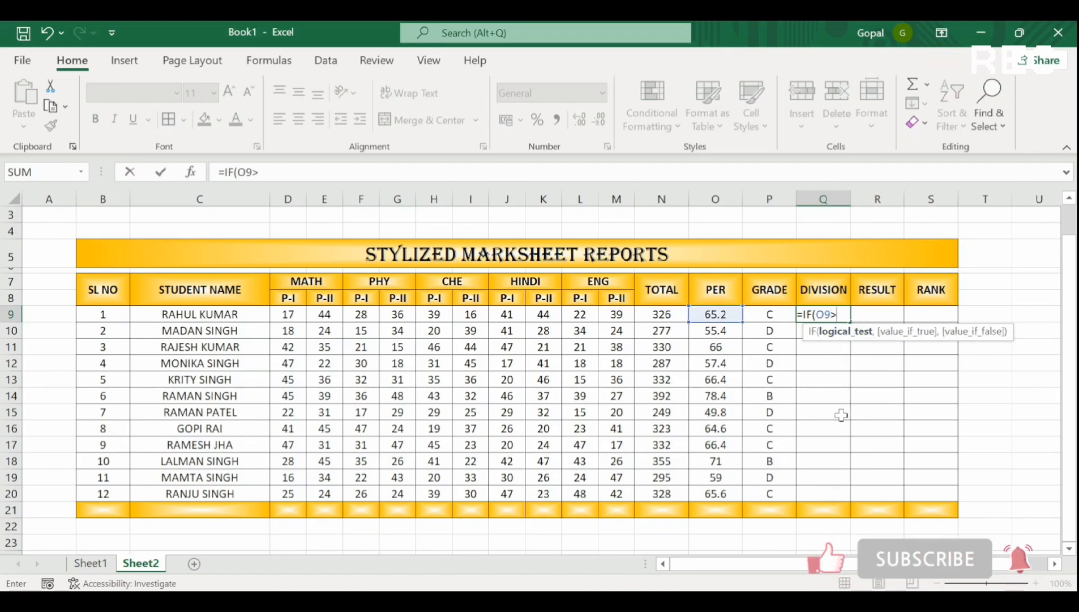
pyautogui.write('=')
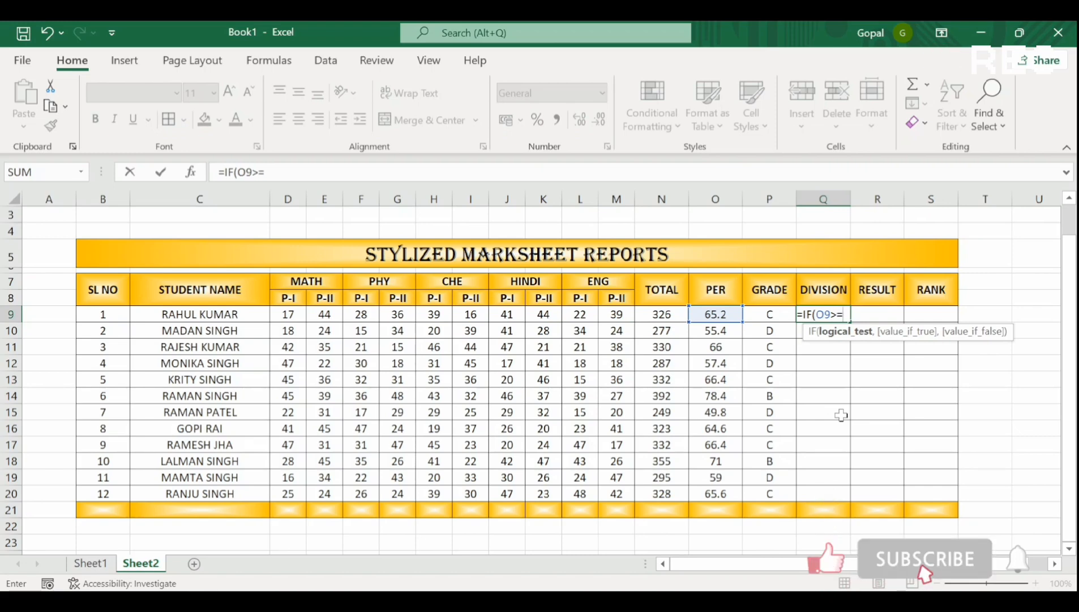
pyautogui.write('90')
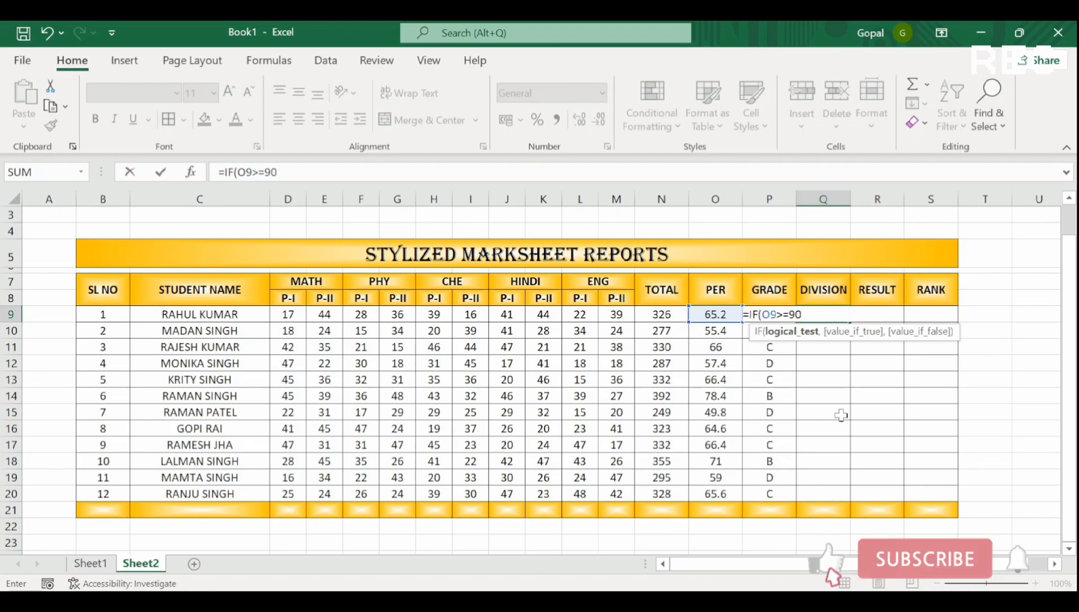
pyautogui.write(',')
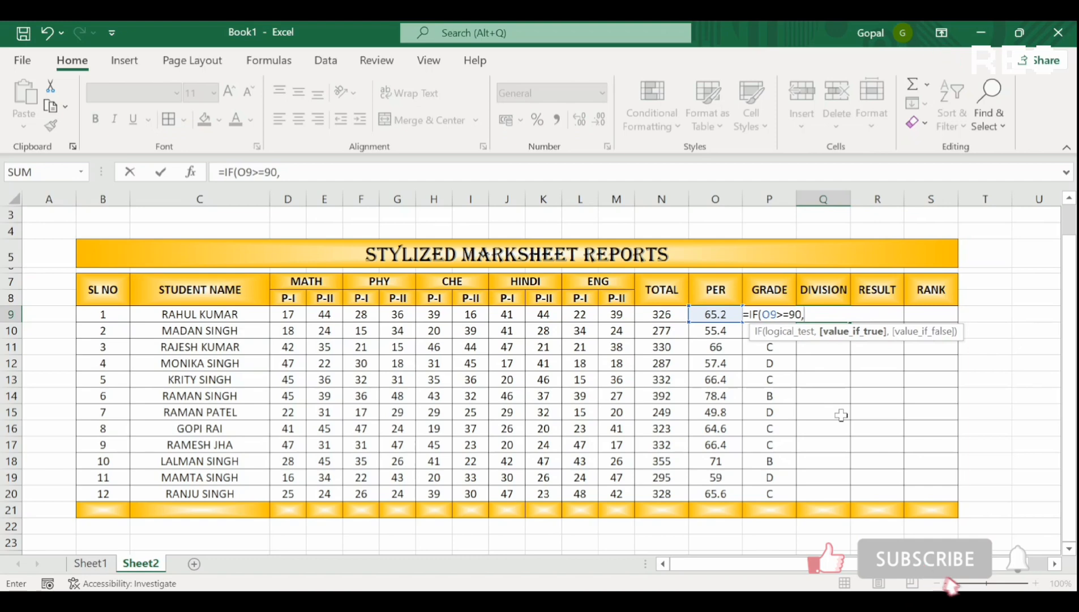
pyautogui.write('"TO')
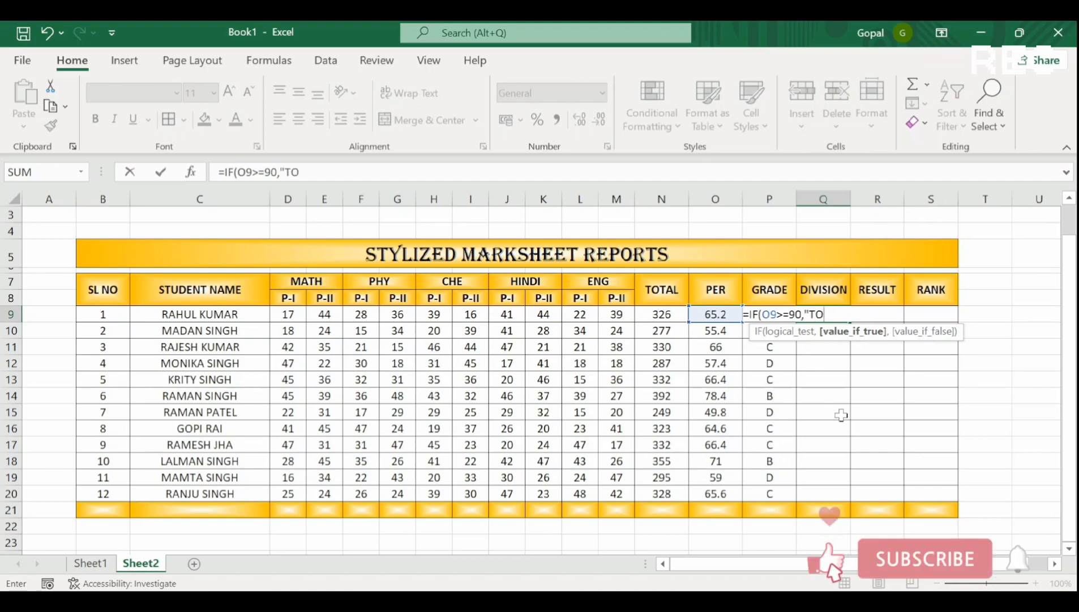
pyautogui.write('PP')
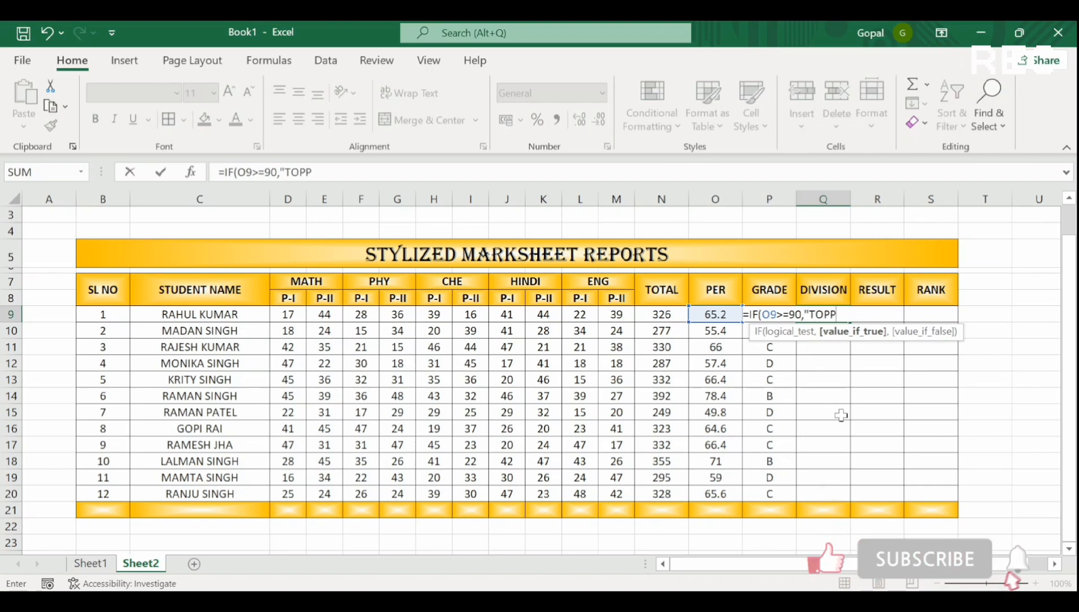
pyautogui.write('ER"')
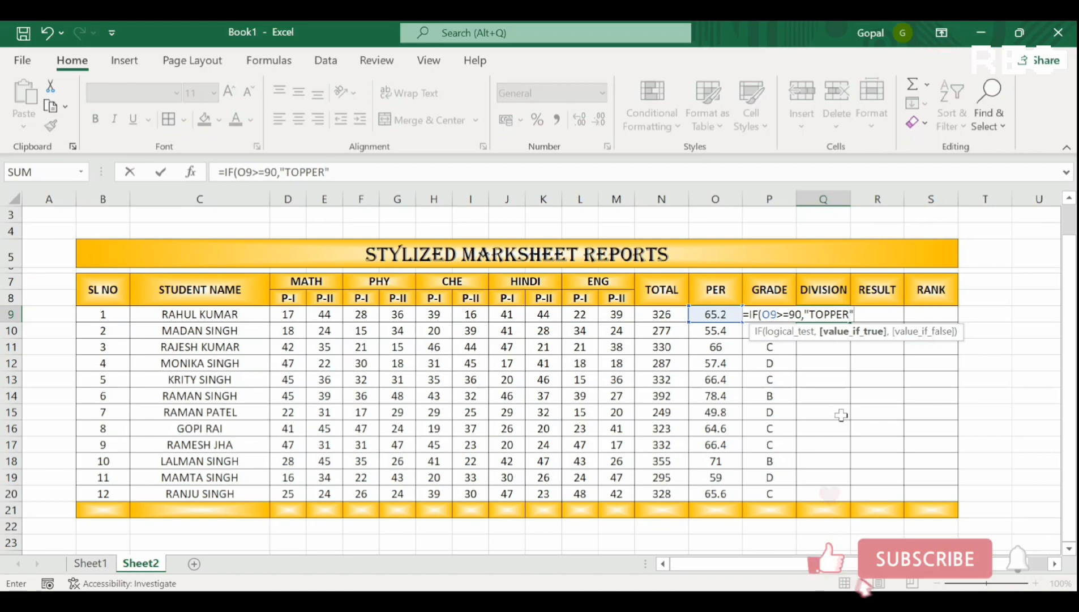
# Step: Add the second condition IF(O9>=70,"FIRST", to the DIVISION formula in Q9, after a separating comma
pyautogui.write(',')
pyautogui.write('IF')
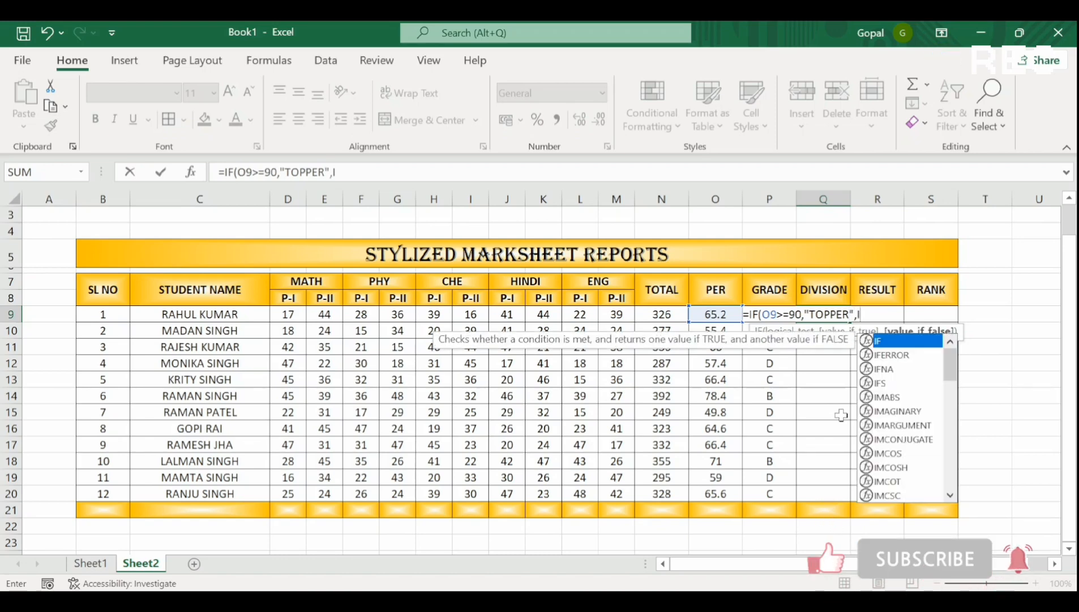
pyautogui.write('(')
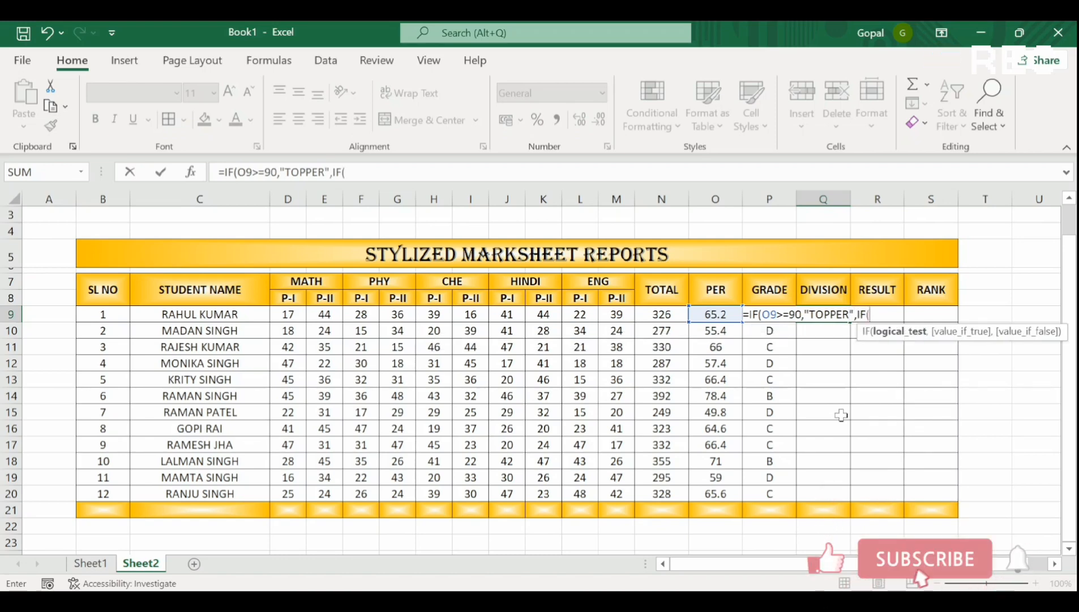
pyautogui.write('O')
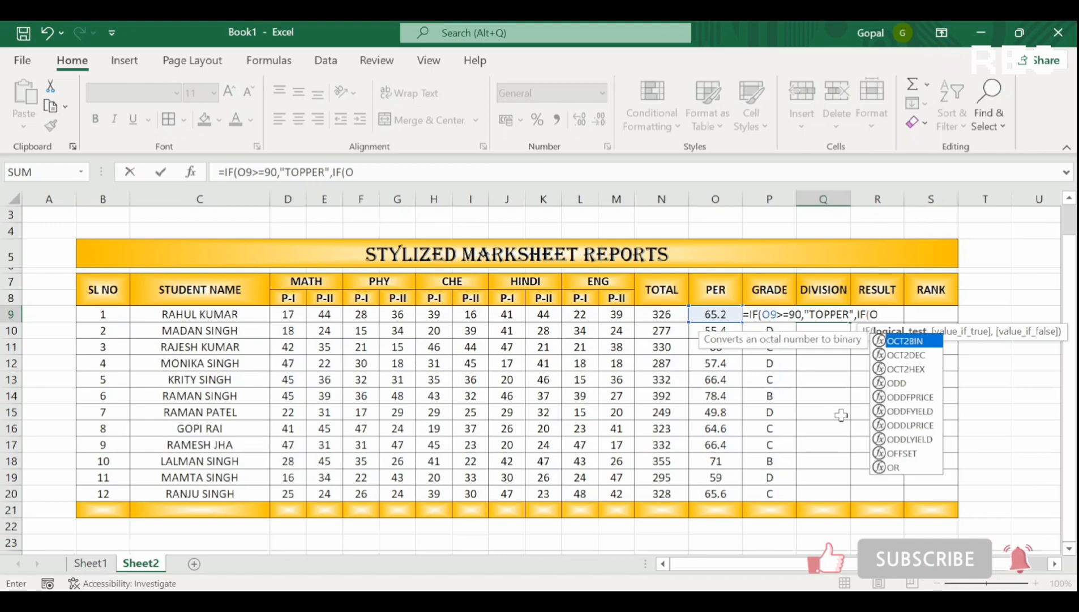
pyautogui.write('9>')
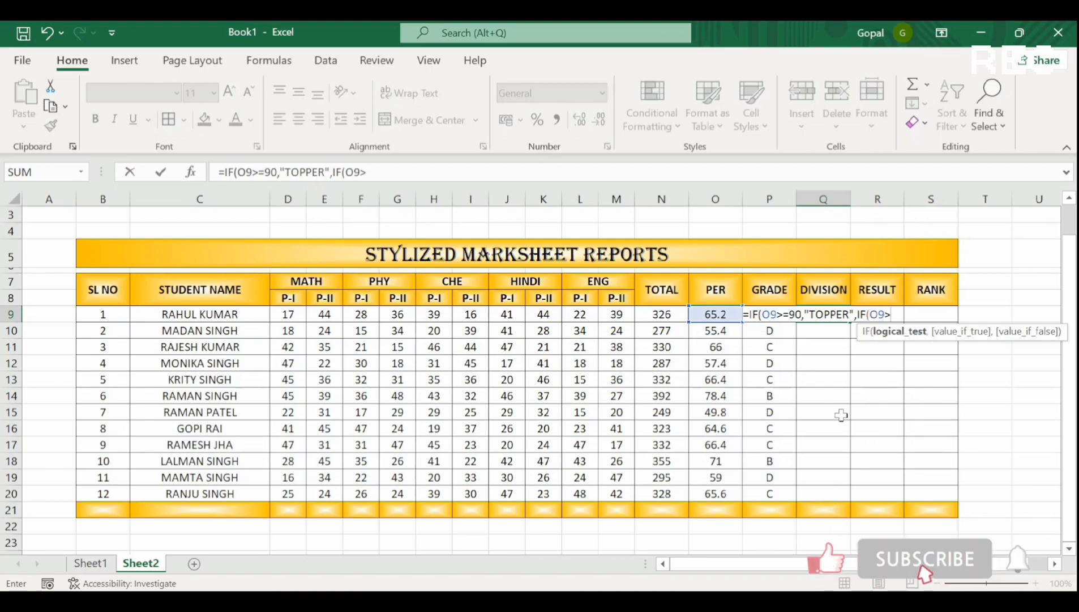
pyautogui.write('=70')
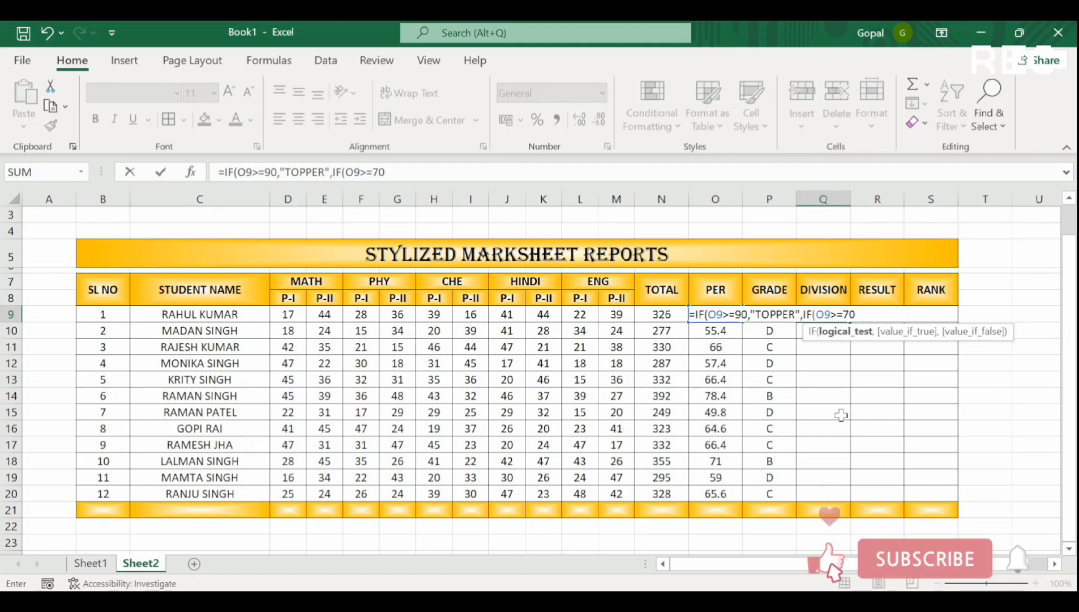
pyautogui.write(',')
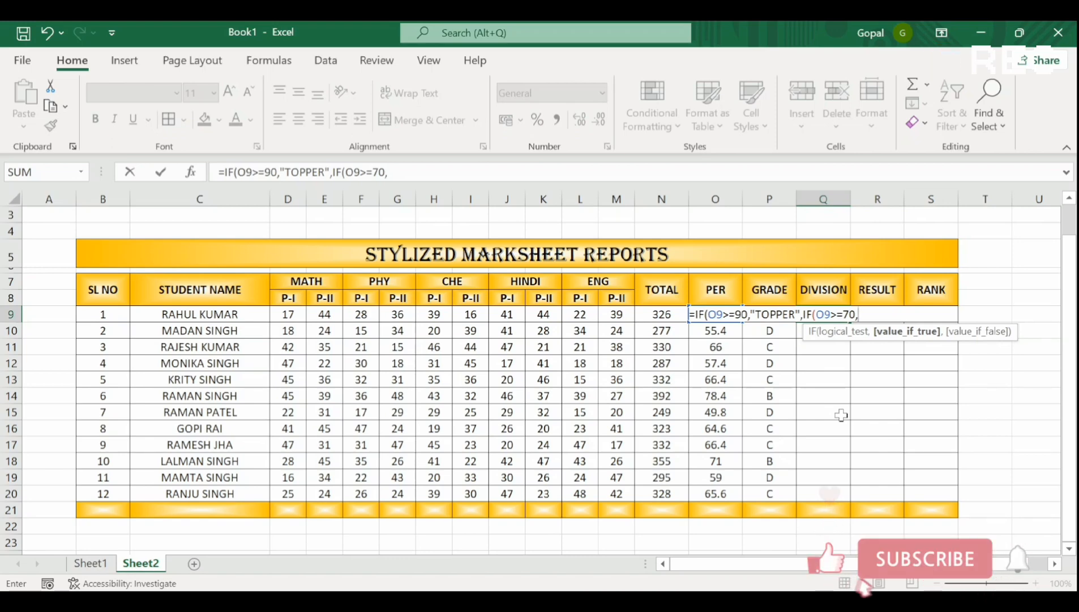
pyautogui.write('"FI')
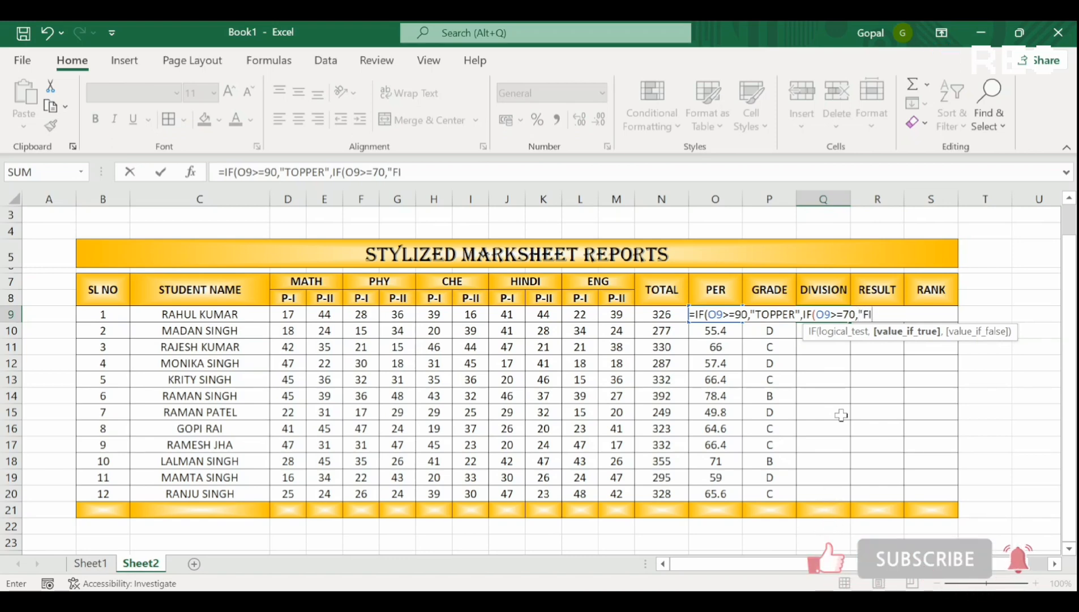
pyautogui.write('RST')
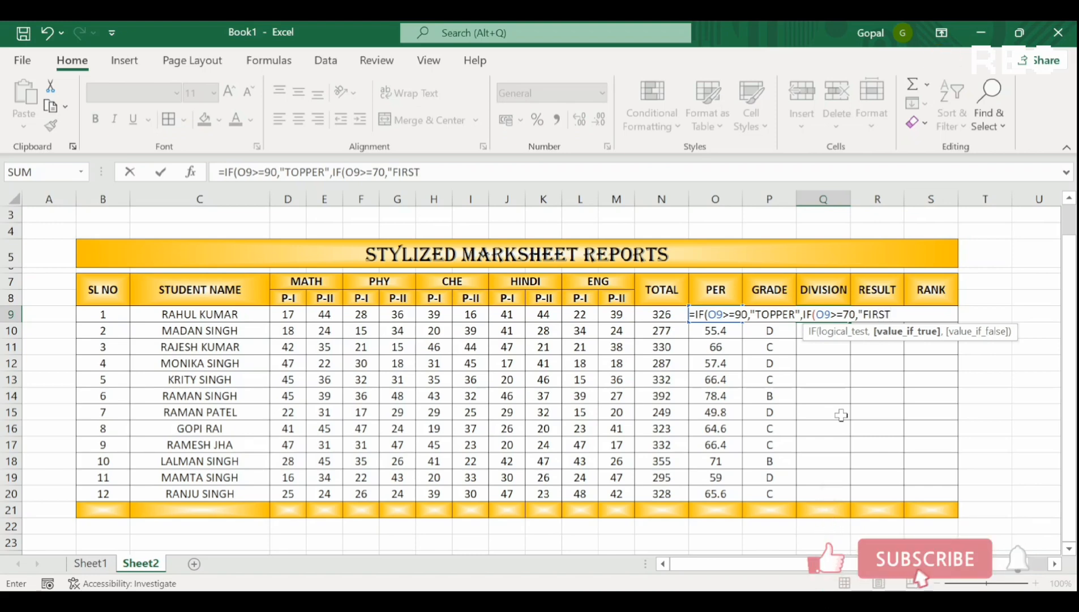
pyautogui.write('",')
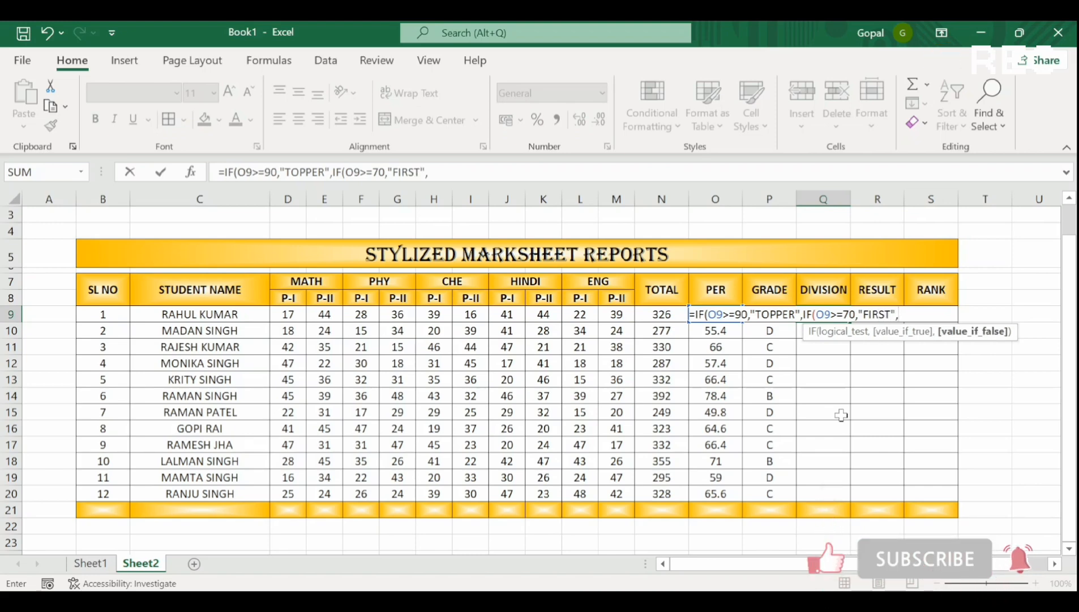
# Step: Start the third condition of the Q9 formula as IF(O9>=50, and open the quotation mark for its text result
pyautogui.write('IF')
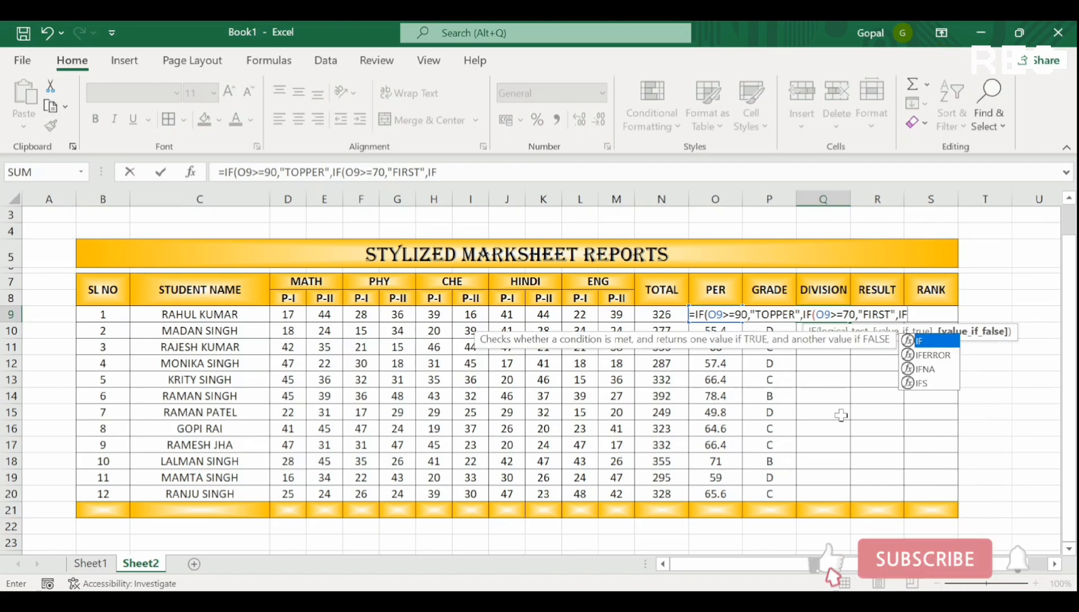
pyautogui.write('(')
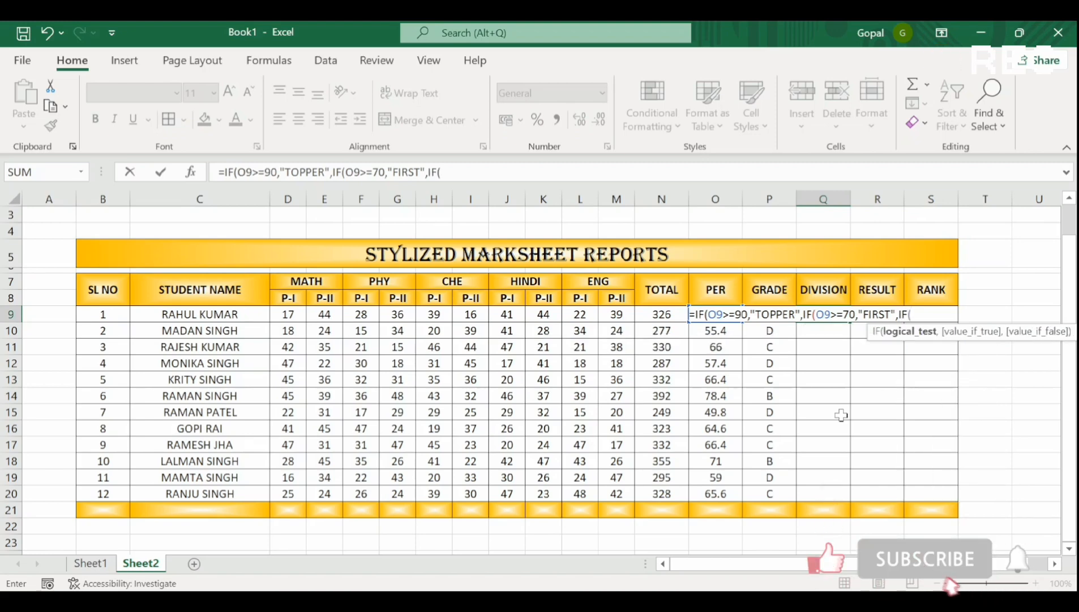
pyautogui.write('O9')
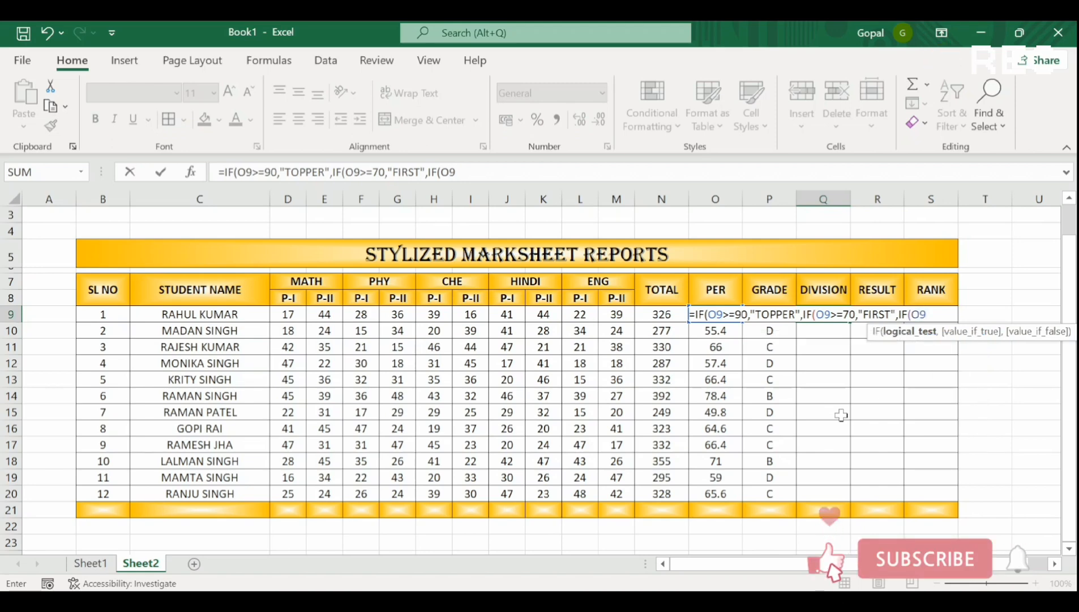
pyautogui.write('>')
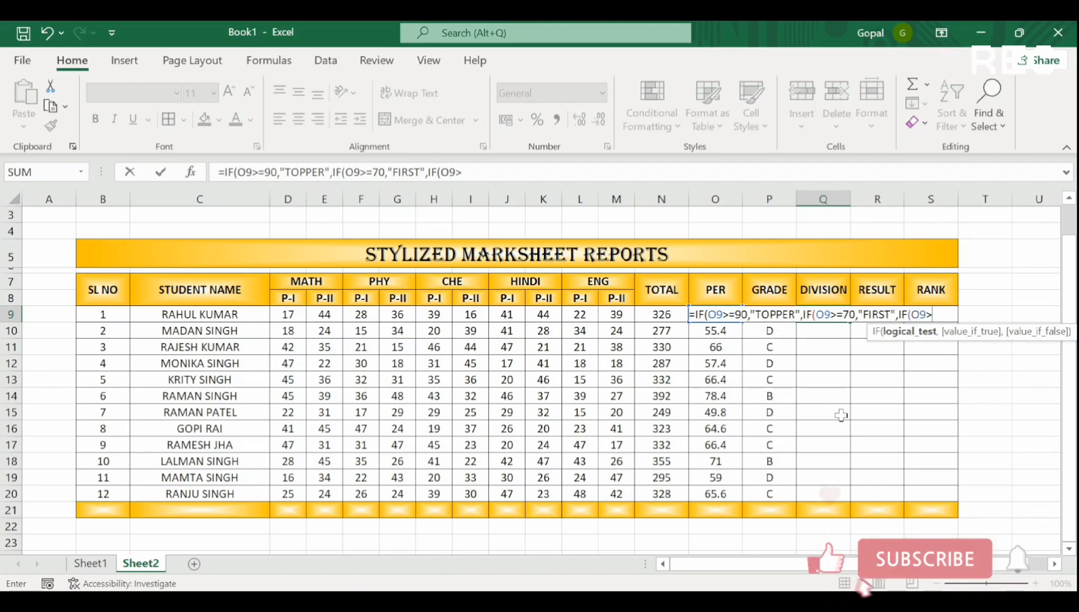
pyautogui.write('=50')
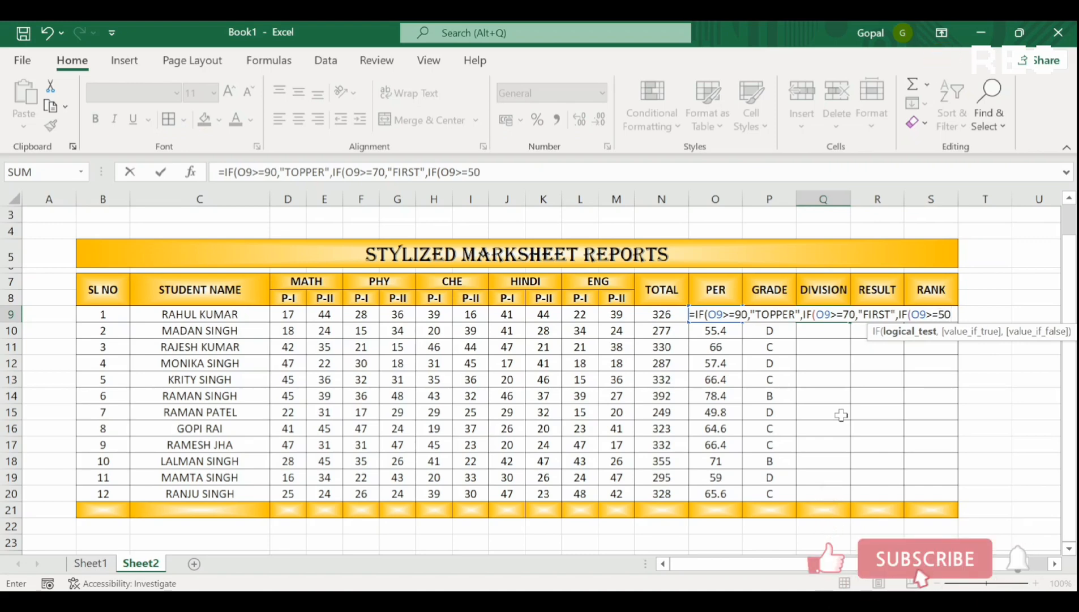
pyautogui.write(',"')
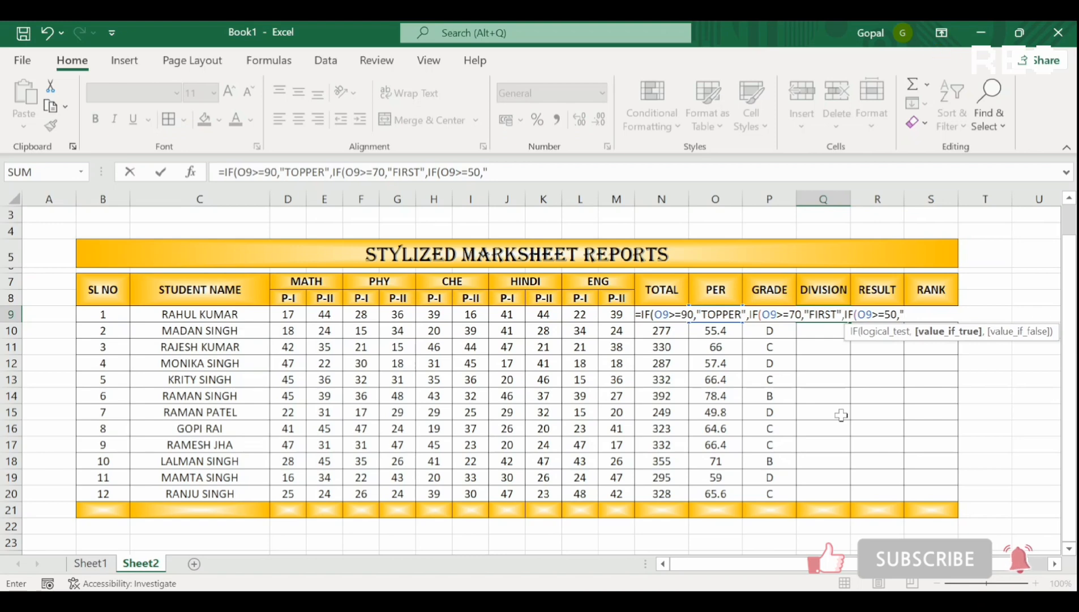
pyautogui.write('THI')
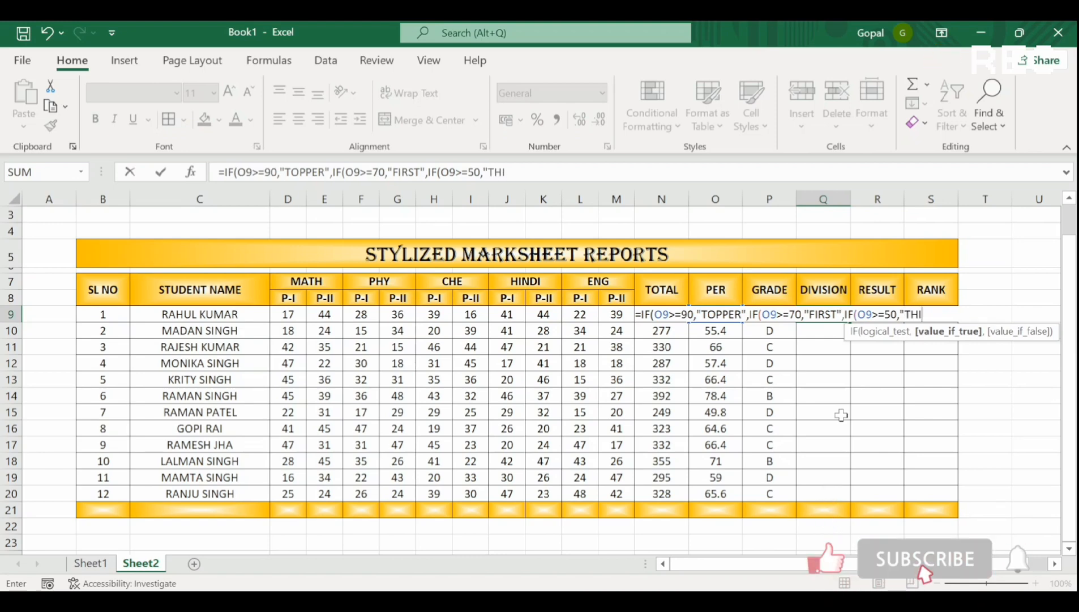
pyautogui.write('R')
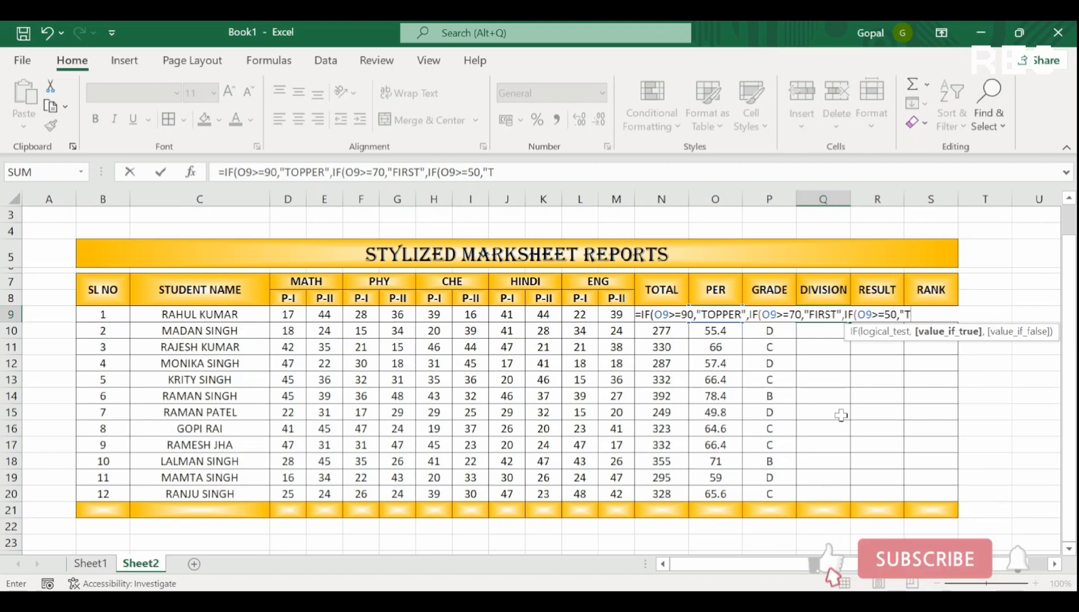
pyautogui.press('BackSpace')
pyautogui.press('BackSpace')
pyautogui.press('BackSpace')
pyautogui.press('BackSpace')
# Step: Enter SECOND as the third condition's result in the Q9 formula, with its closing quotation mark and a comma
pyautogui.write('SECO')
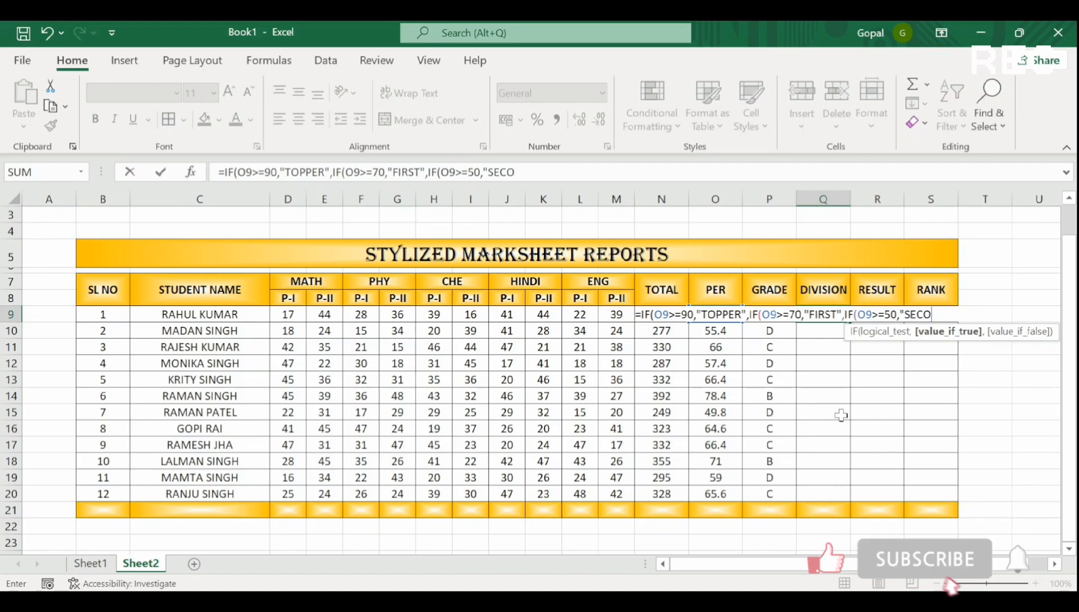
pyautogui.write('ND"')
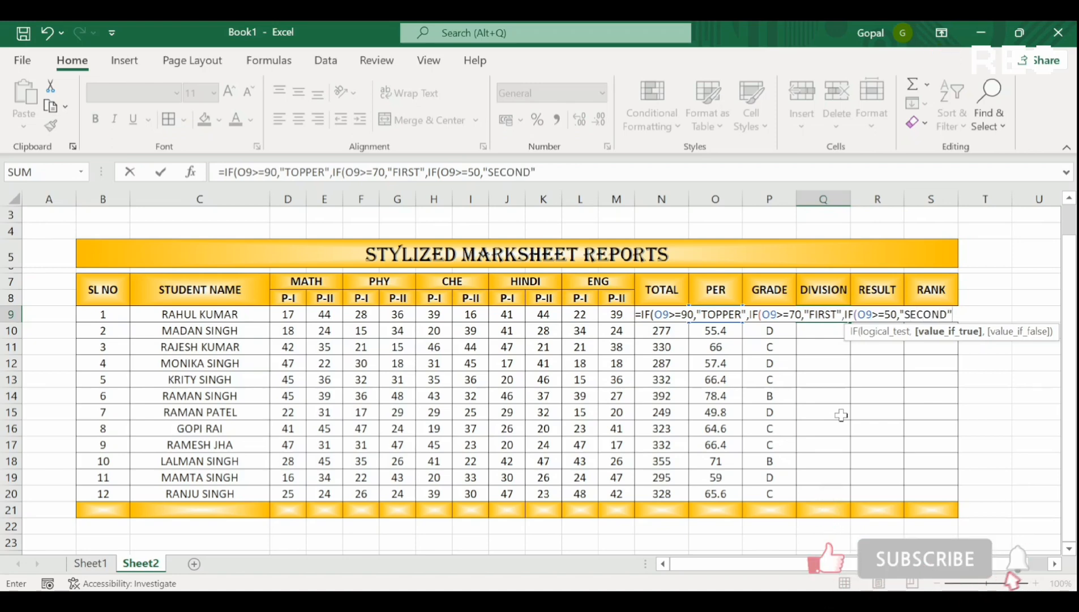
pyautogui.write(',')
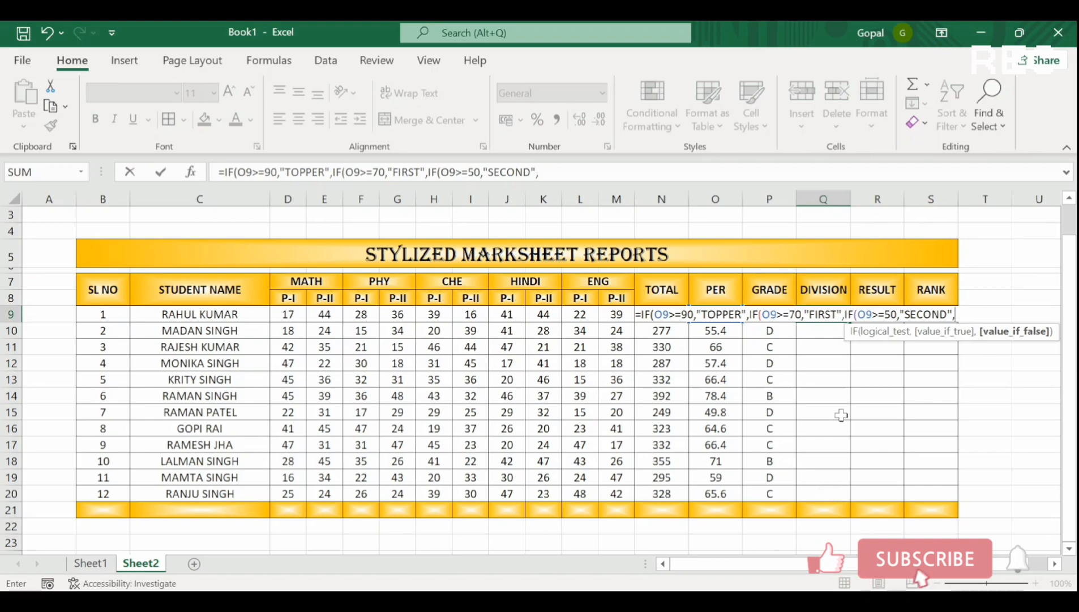
# Step: Finish the DIVISION formula in Q9 with the fallback "FAIL" and three closing parentheses, and fill it down through Q20
pyautogui.write('"')
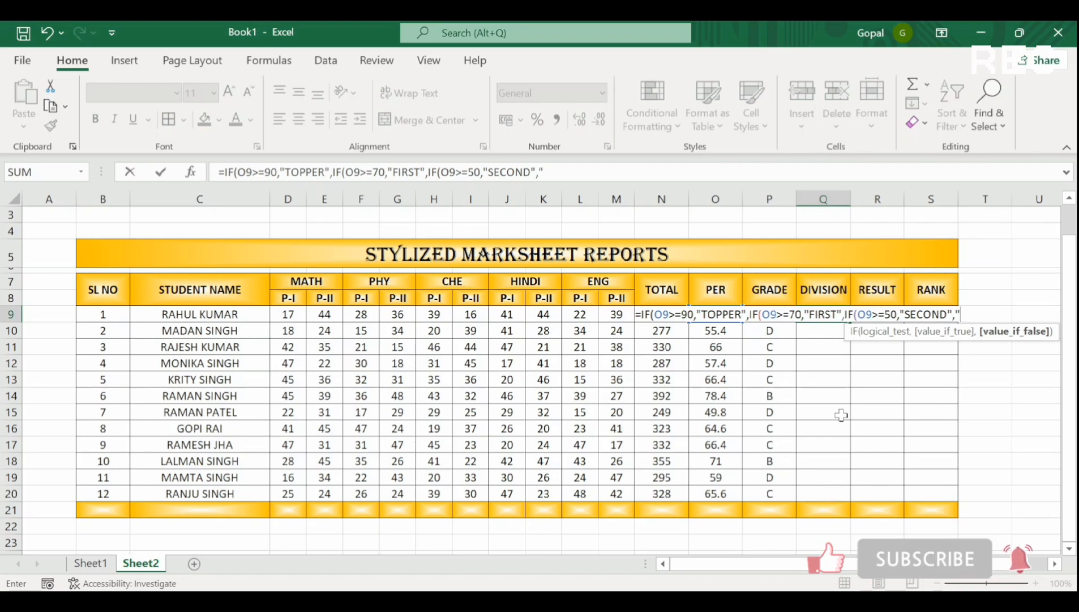
pyautogui.write('FAIL')
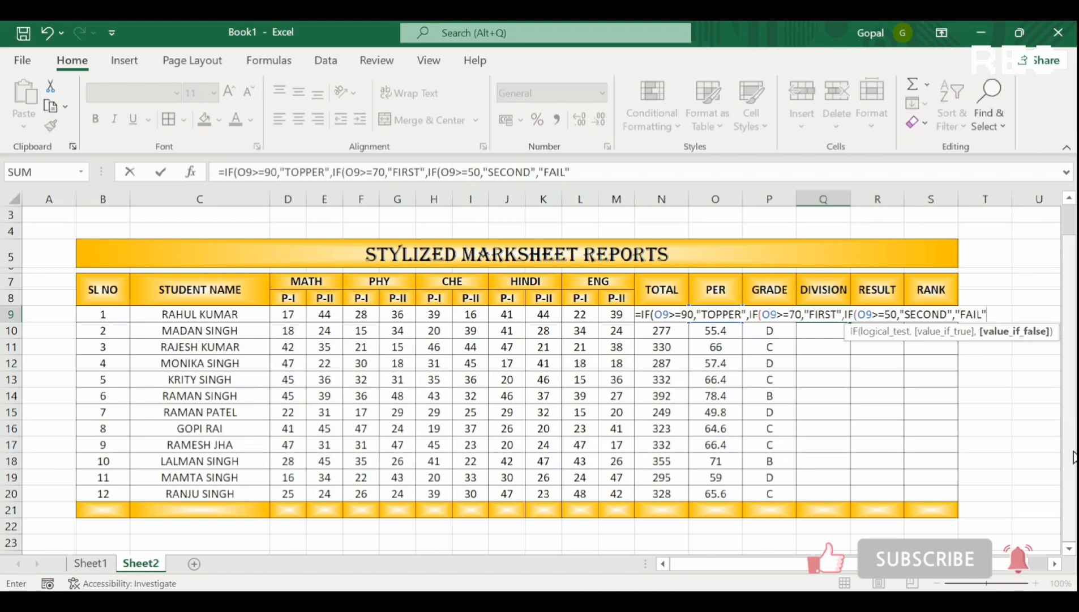
pyautogui.write('))')
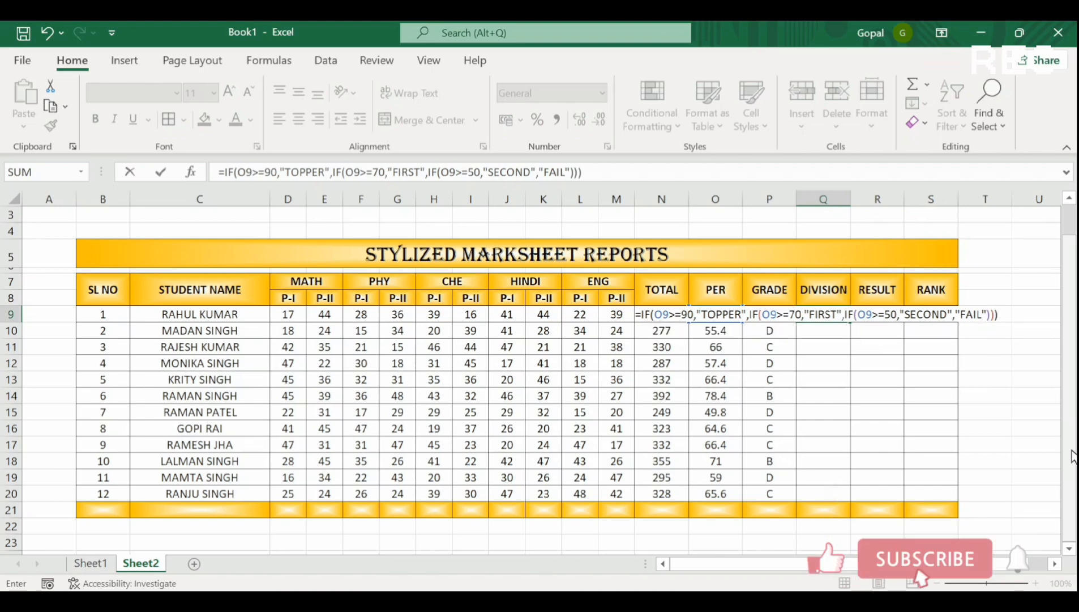
pyautogui.press('Return')
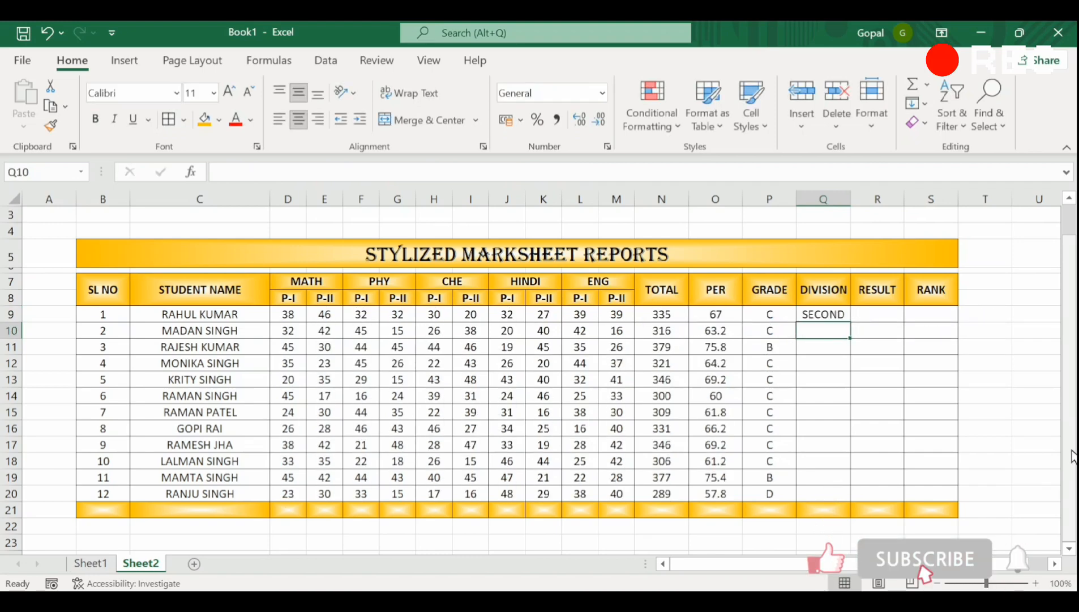
pyautogui.click(836, 313)
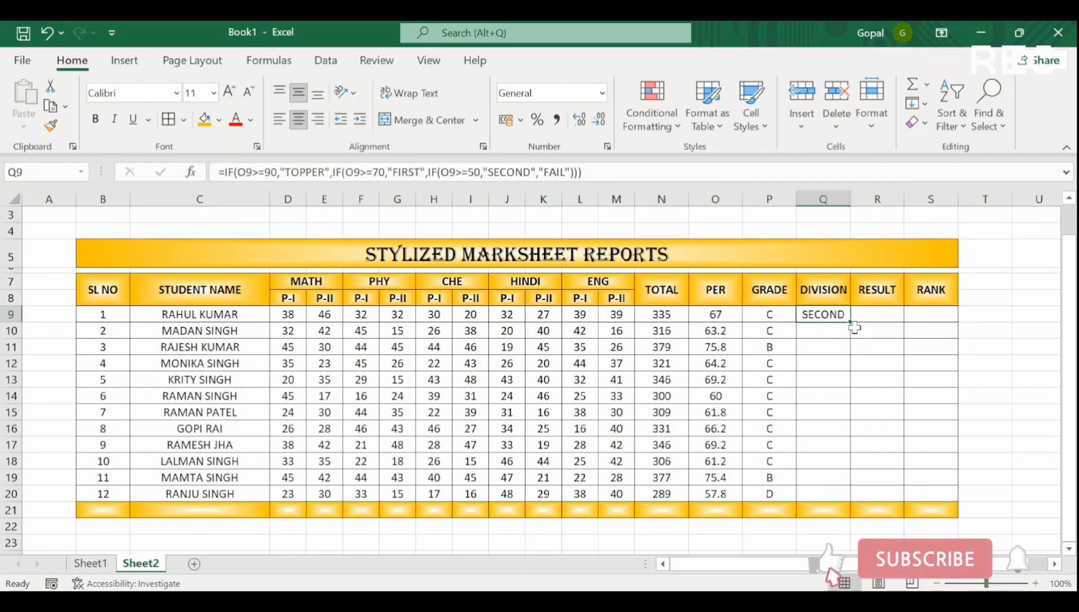
pyautogui.doubleClick(851, 322)
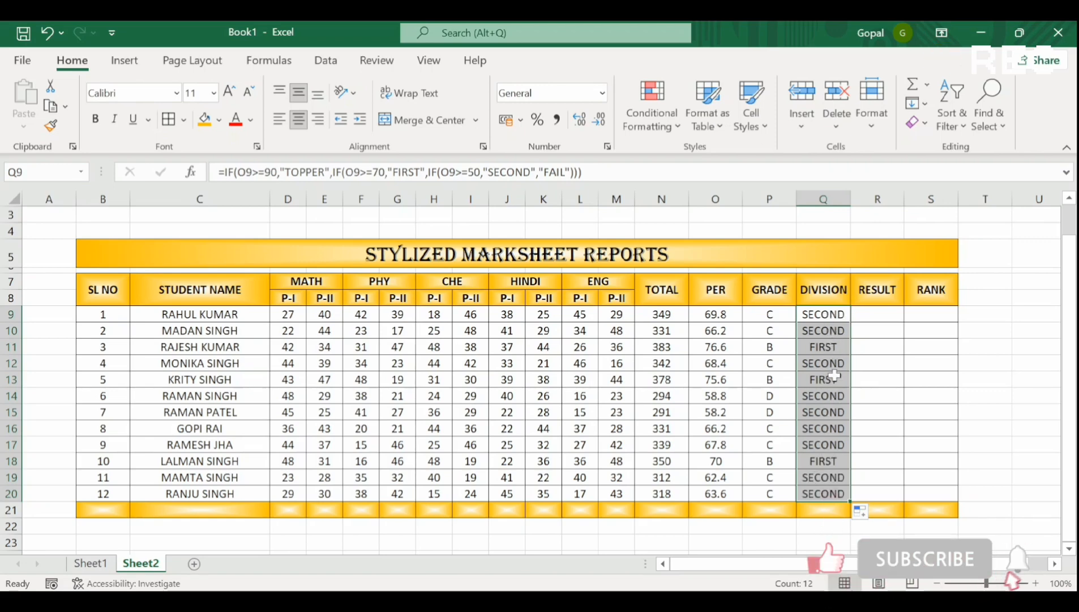
# Step: Start the RESULT formula in R9 as an IF test on the lowest mark, =IF(MIN(D9:M9
pyautogui.click(876, 315)
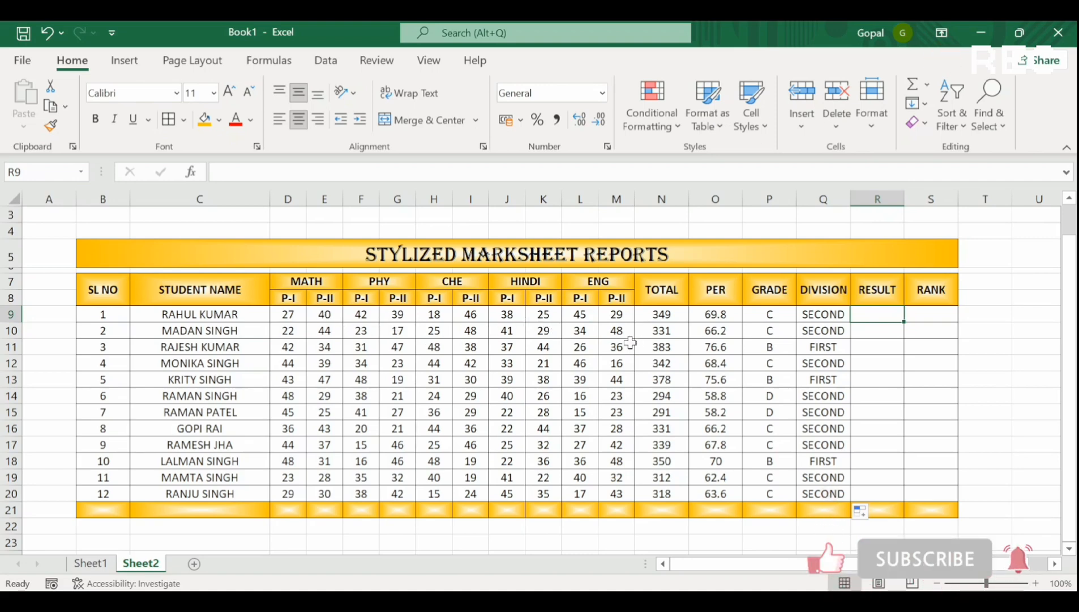
pyautogui.write('=')
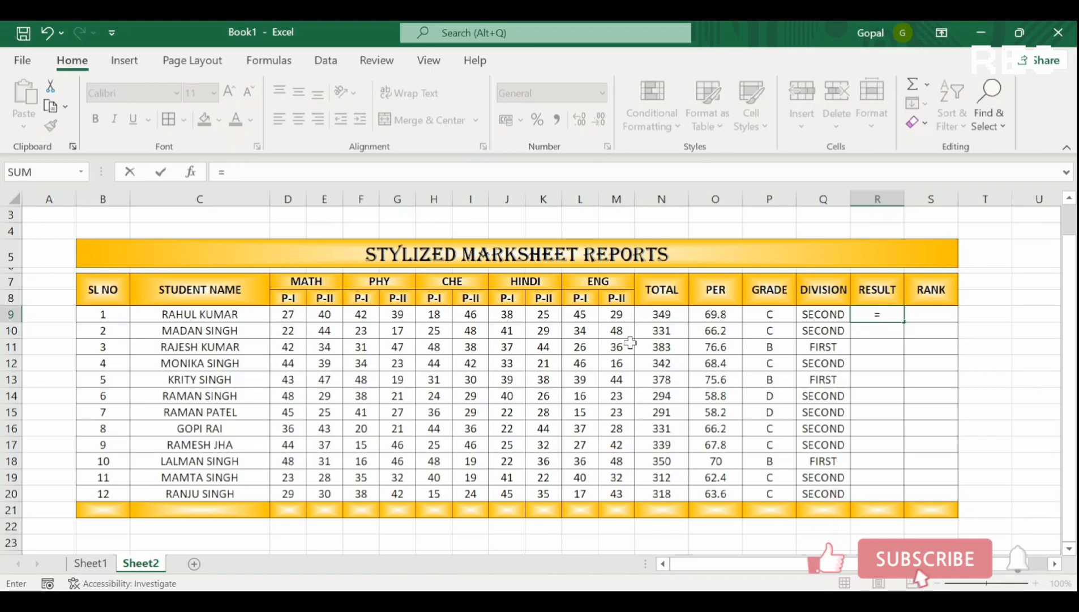
pyautogui.write('IF')
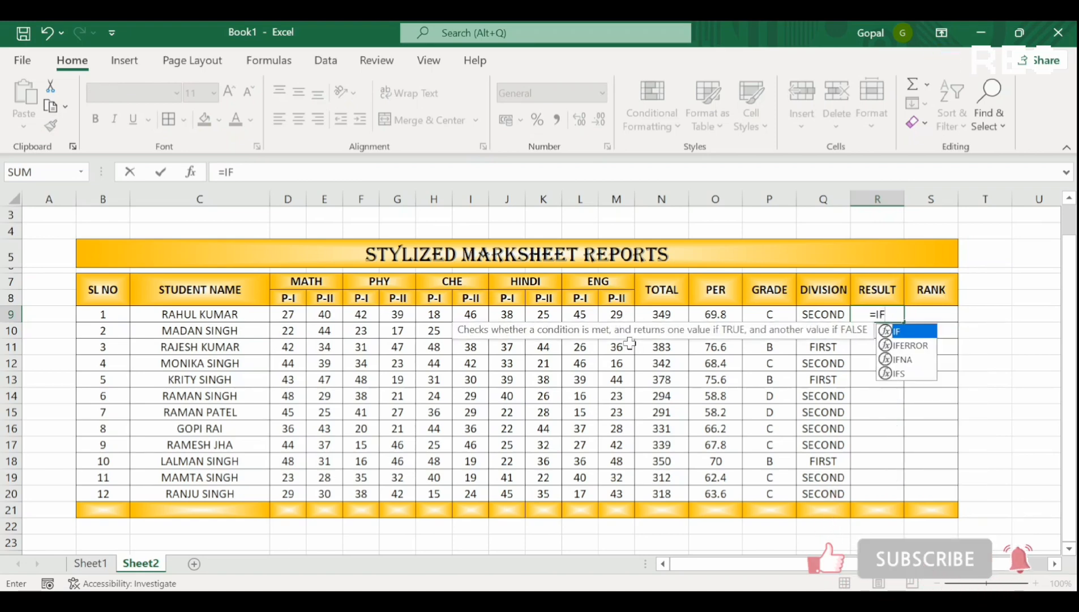
pyautogui.write('(')
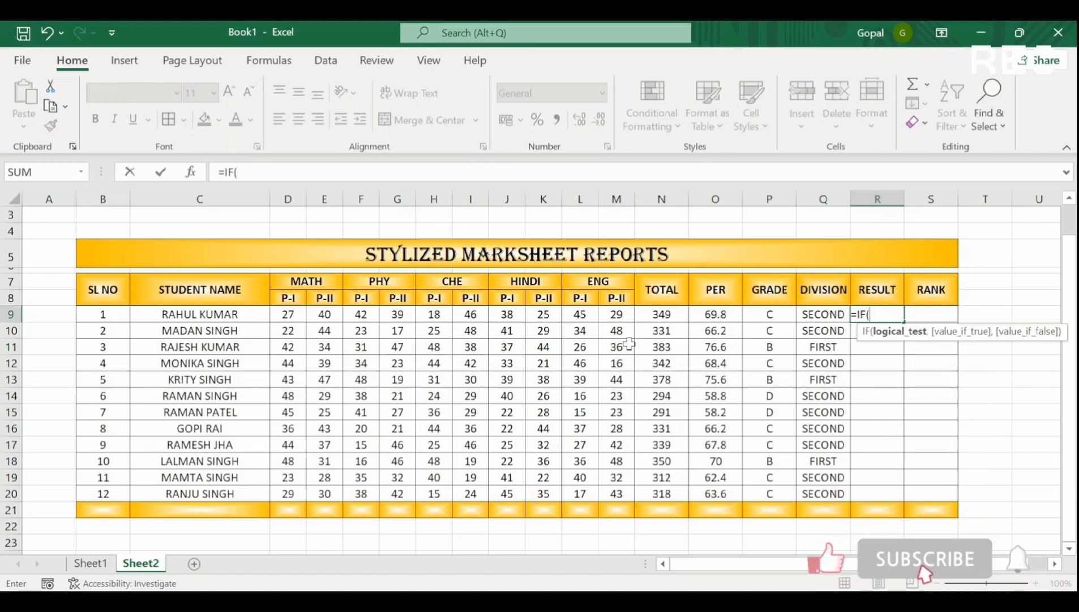
pyautogui.write('MIN')
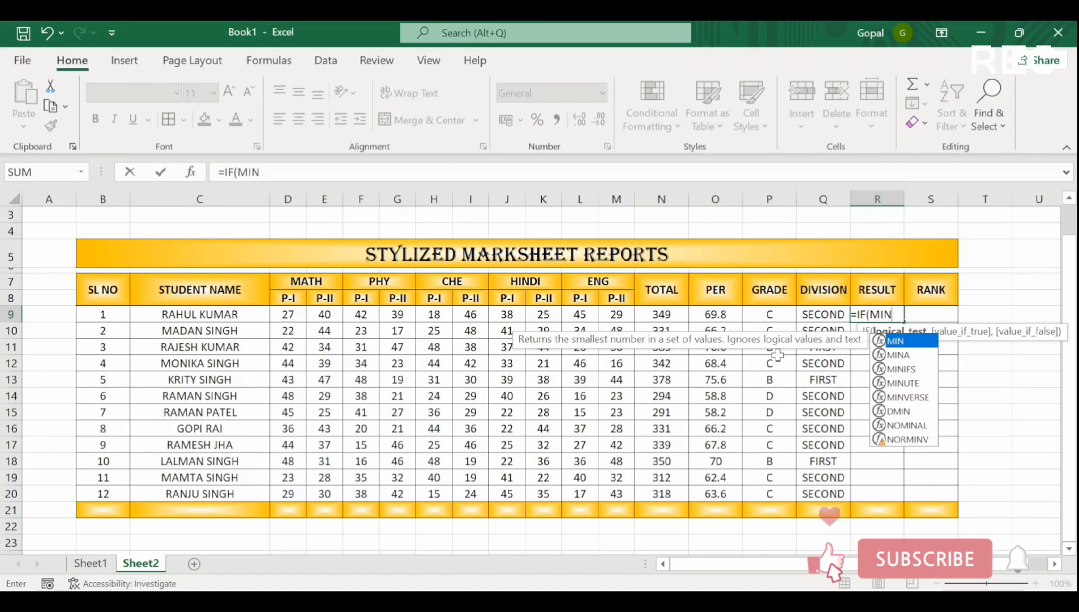
pyautogui.write('(')
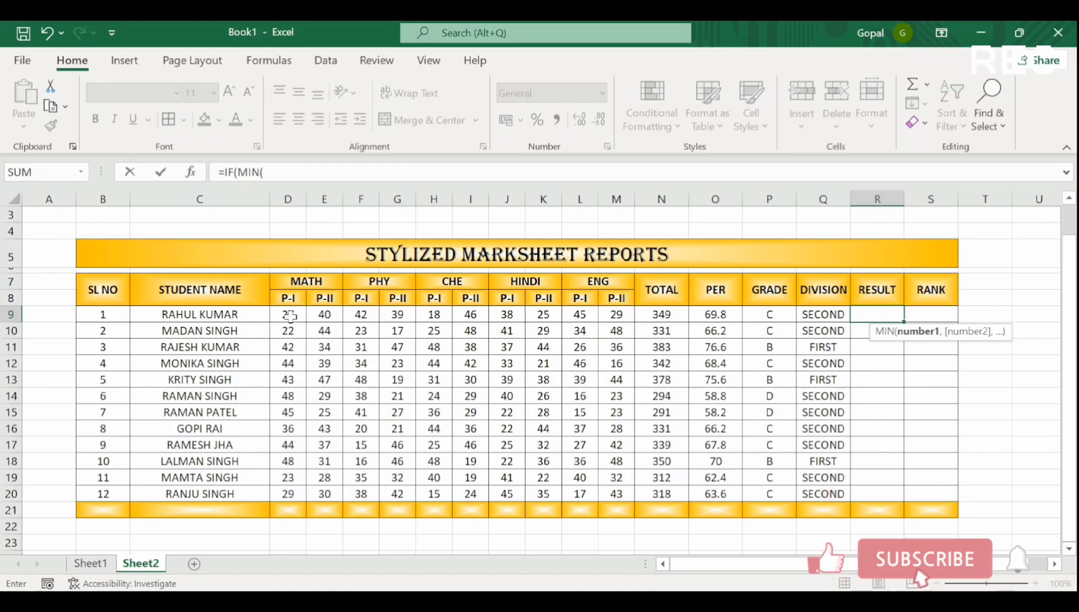
pyautogui.moveTo(288, 314); pyautogui.dragTo(601, 323)
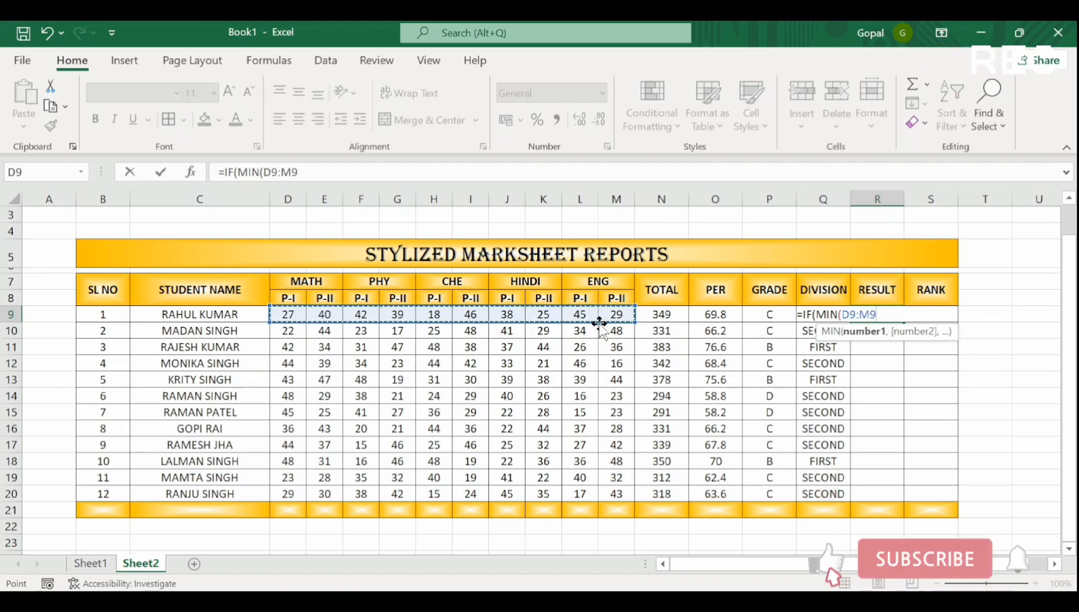
# Step: Close the MIN function in the R9 formula and complete the condition as >=17, followed by a comma
pyautogui.write(')>')
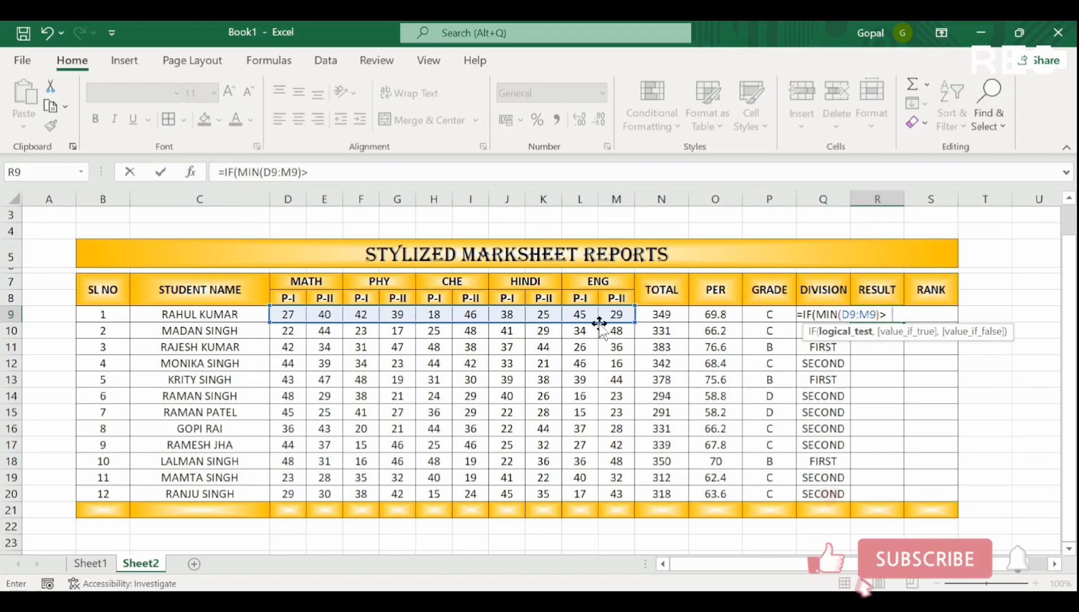
pyautogui.write('17')
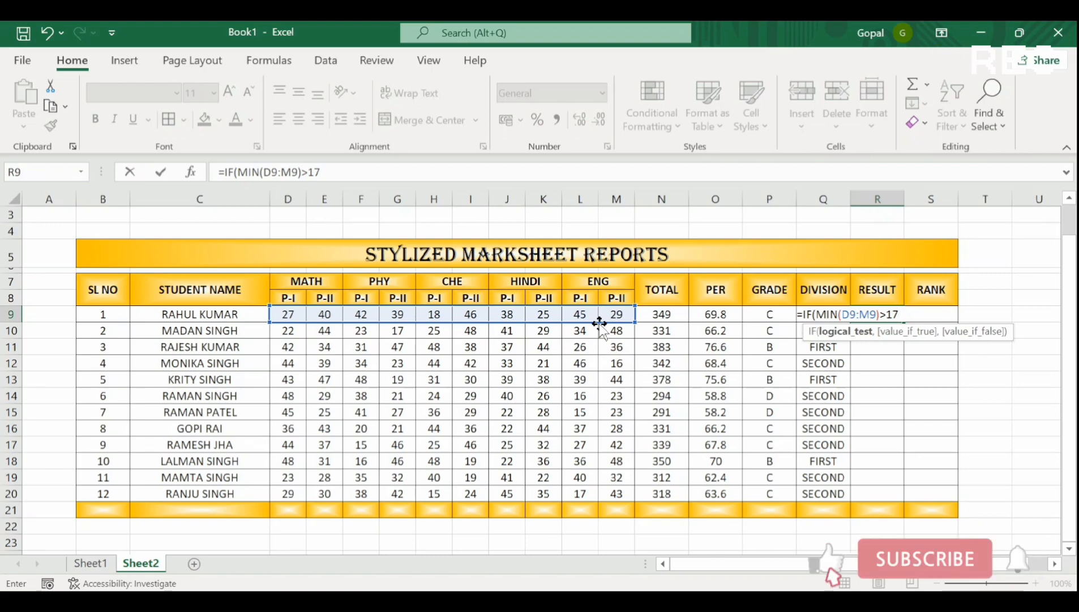
pyautogui.press('BackSpace')
pyautogui.press('BackSpace')
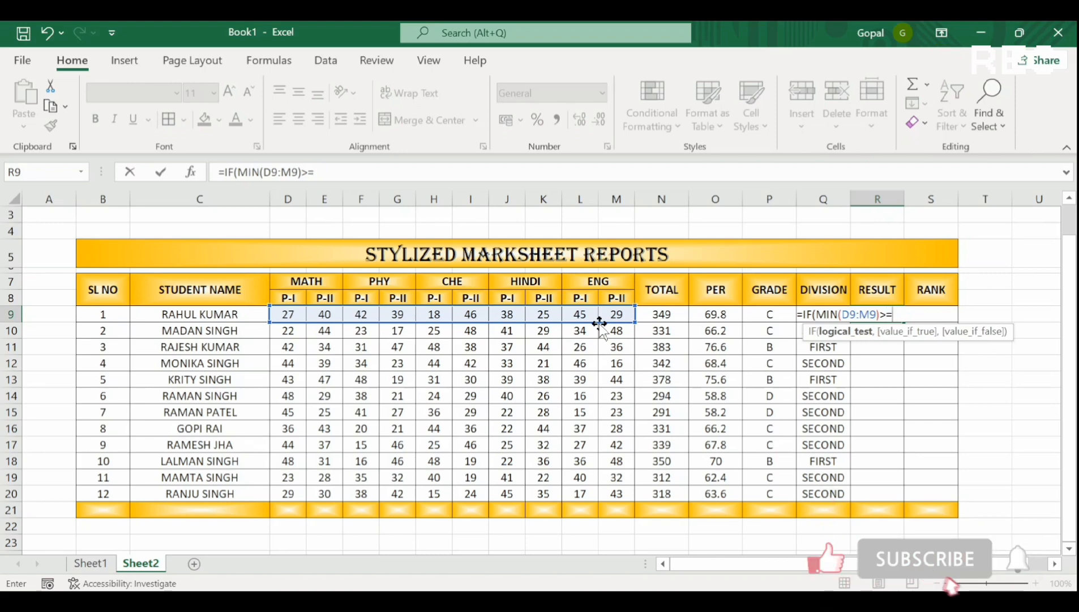
pyautogui.write('17')
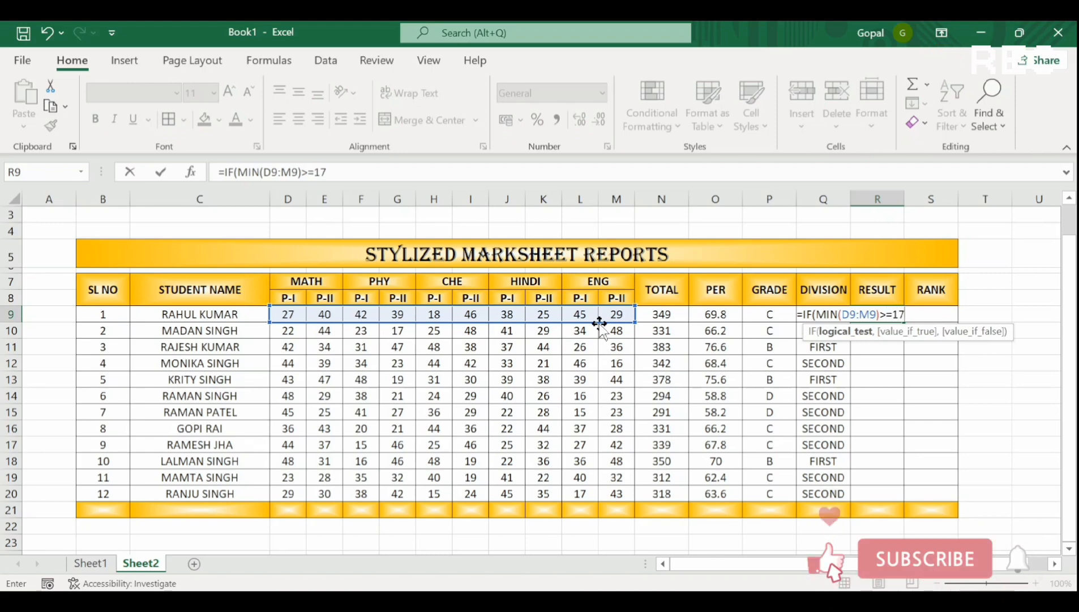
pyautogui.write(',')
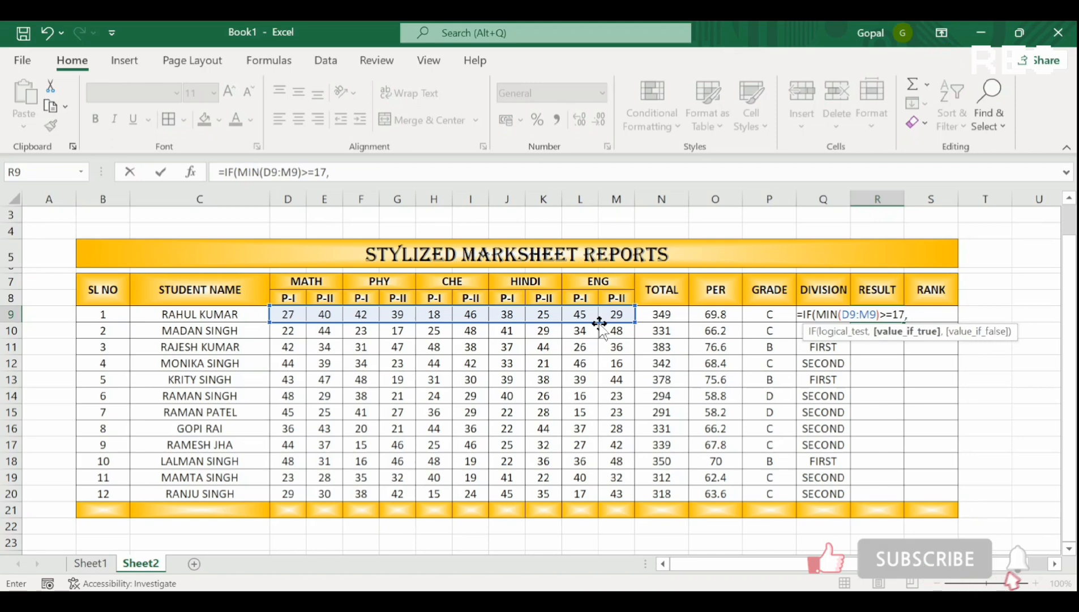
# Step: Finish the R9 formula with "PASS" as the true result and "FAIL" as the false result, and enter it
pyautogui.write('"PAS')
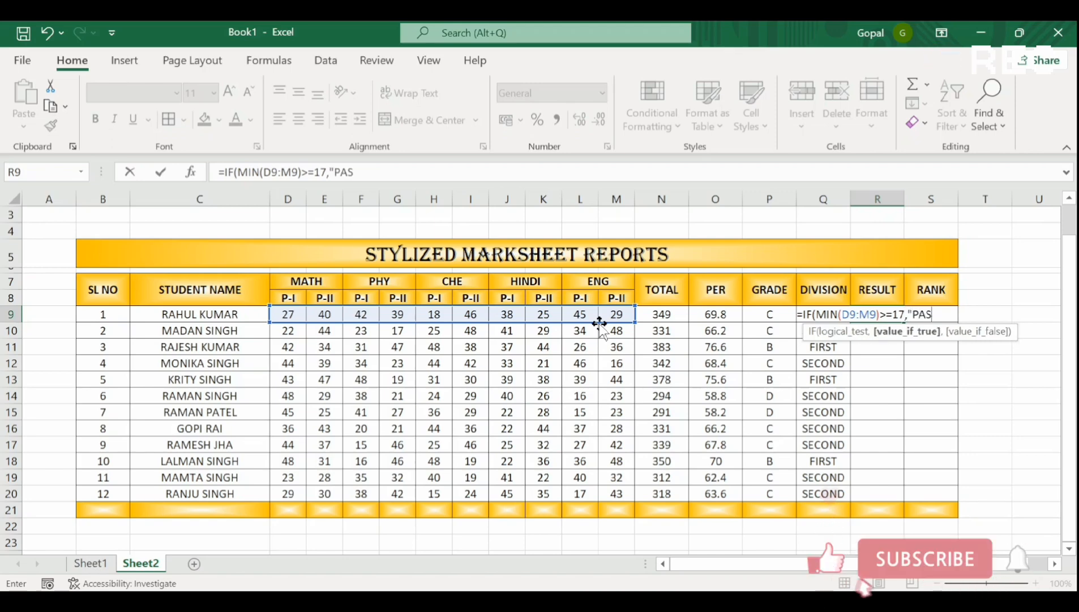
pyautogui.write('S')
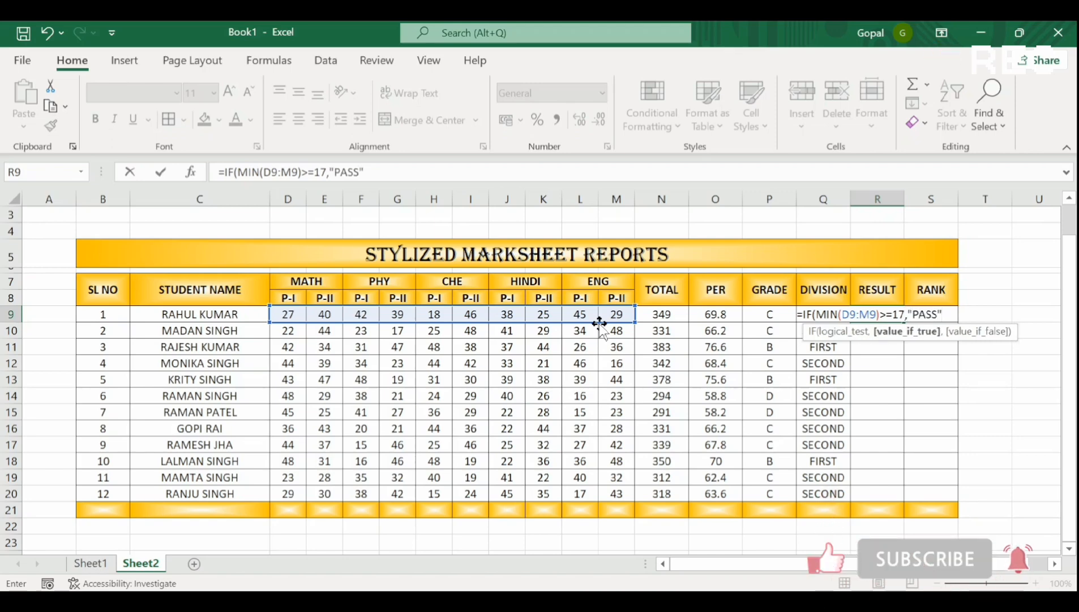
pyautogui.write('",')
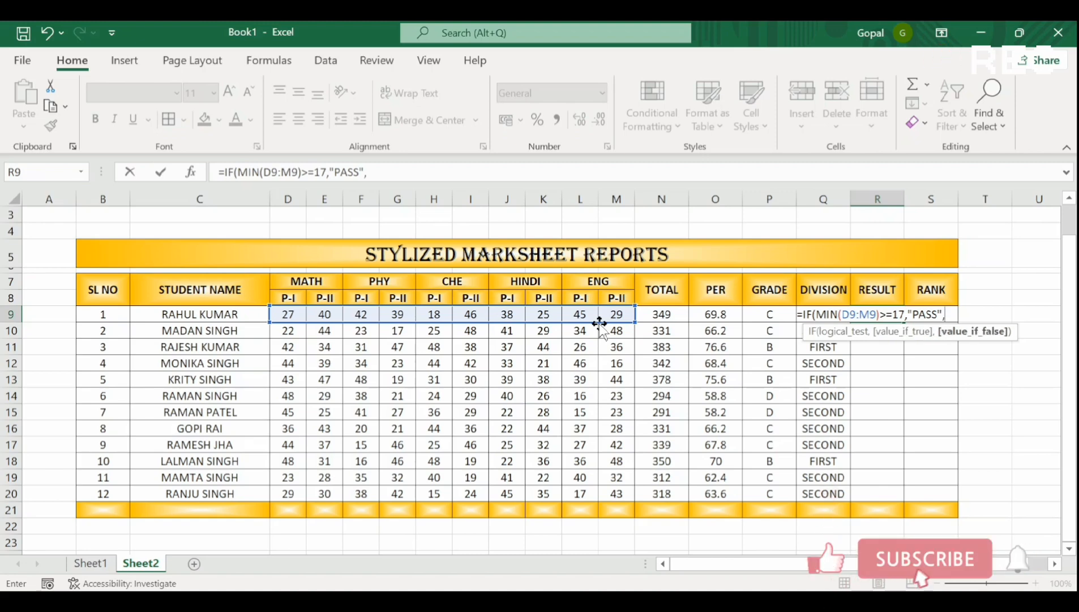
pyautogui.write('"')
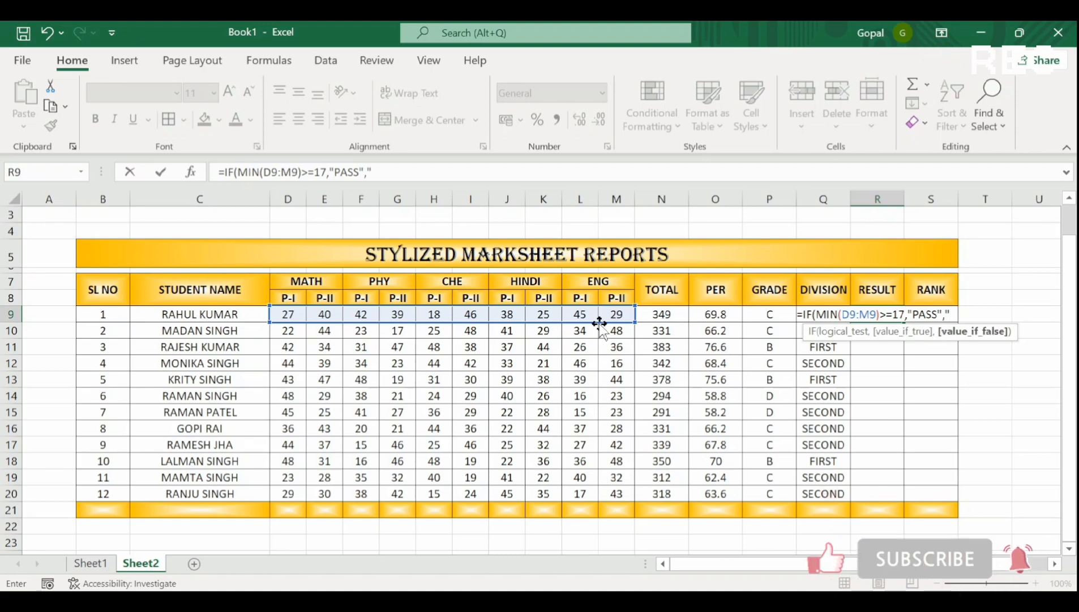
pyautogui.write('FAIL')
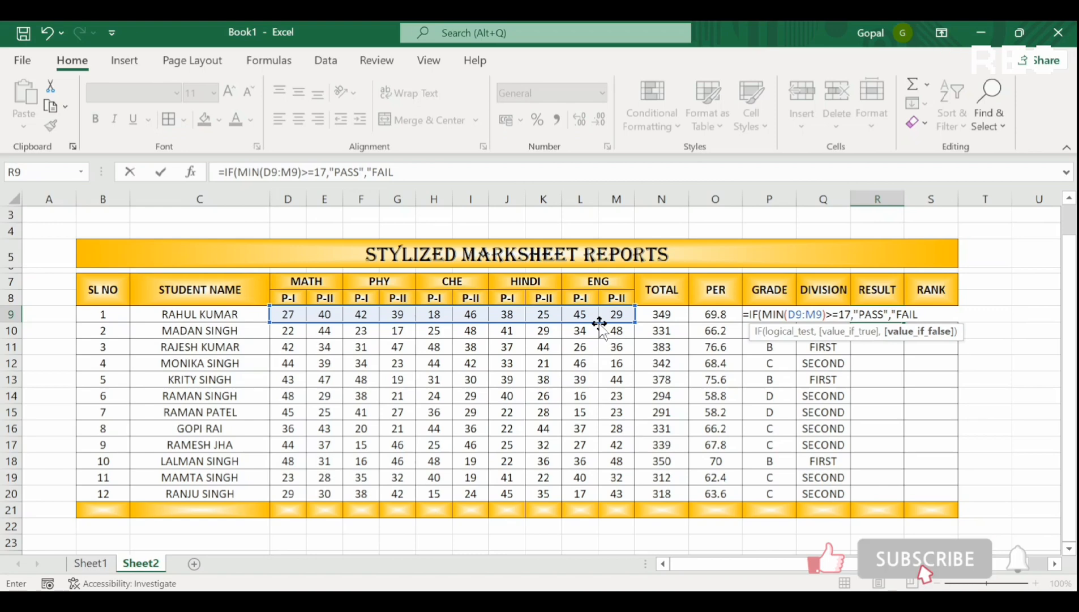
pyautogui.write('"')
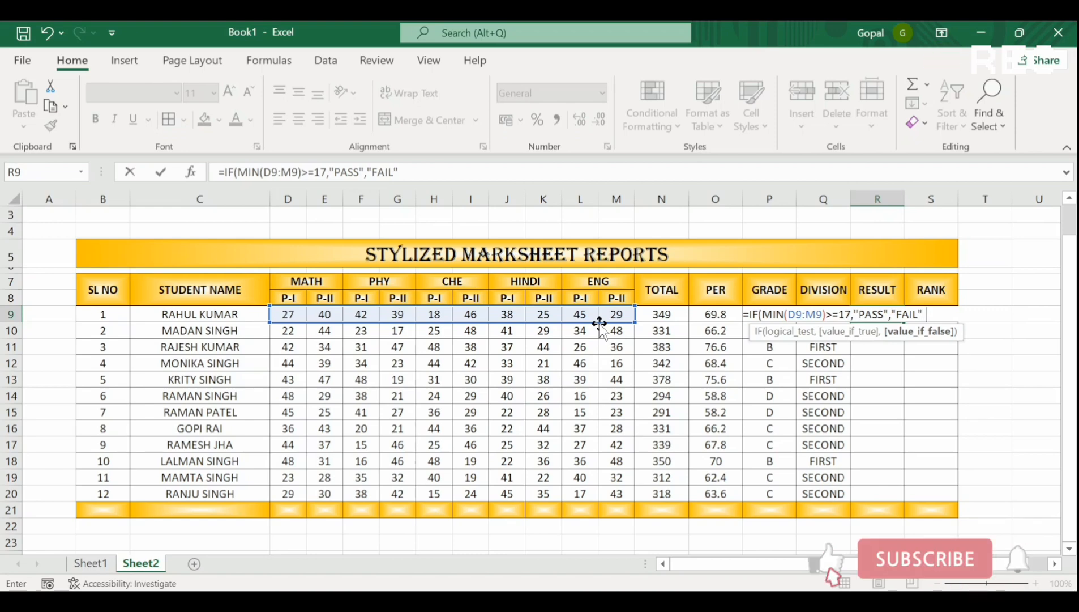
pyautogui.write(')')
pyautogui.press('Return')
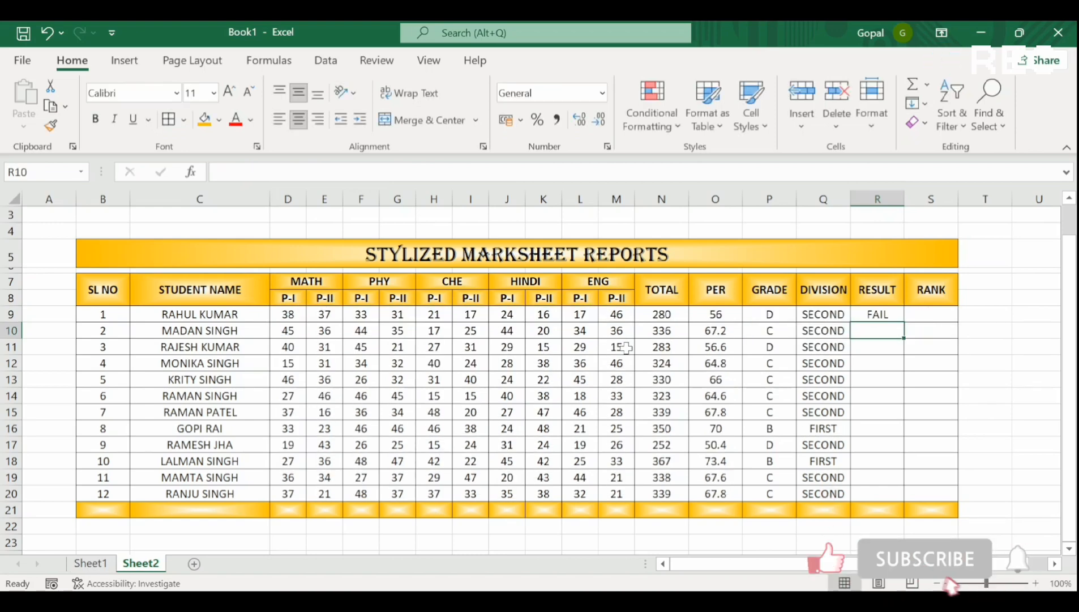
# Step: Fill the RESULT formula from R9 down through R20 and select R12 to view its copied formula
pyautogui.click(875, 314)
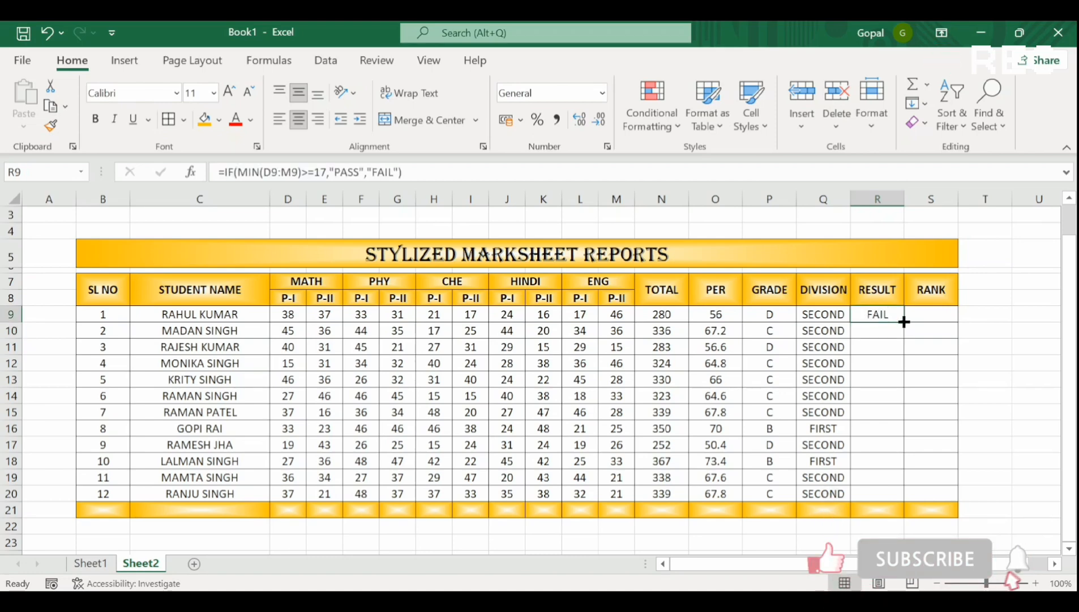
pyautogui.doubleClick(905, 321)
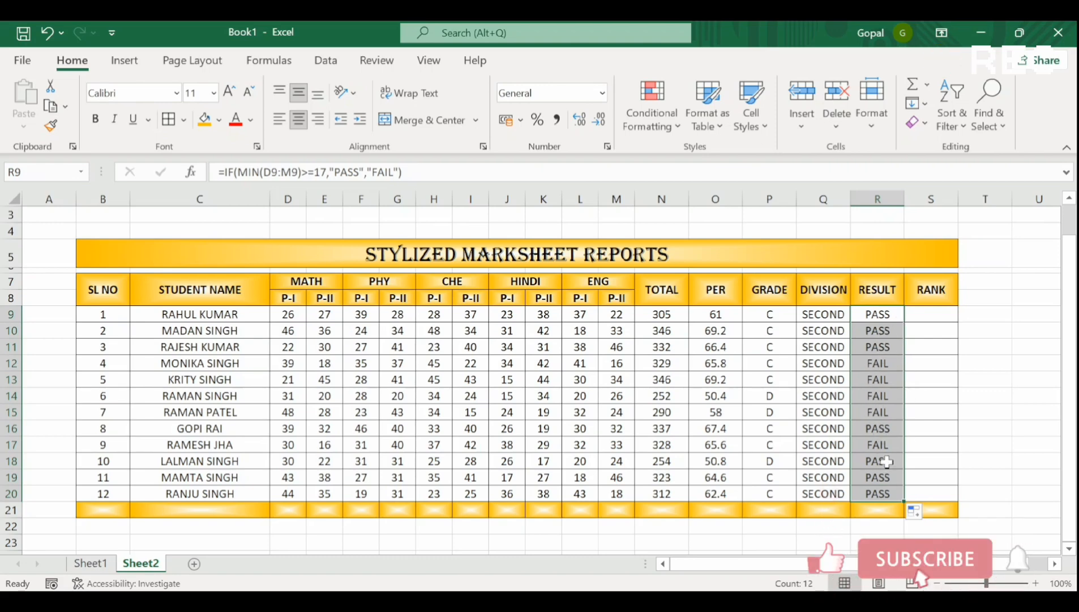
pyautogui.click(881, 367)
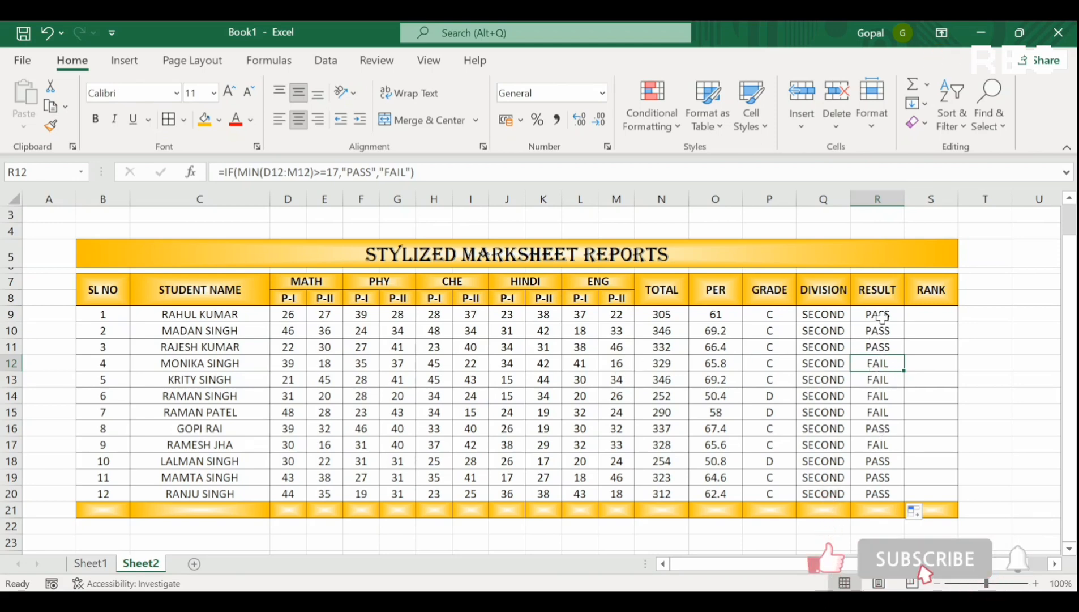
# Step: Start the RANK column formula in S9 with the RANK function and the percentage in O9 as its number, followed by a comma
pyautogui.click(944, 314)
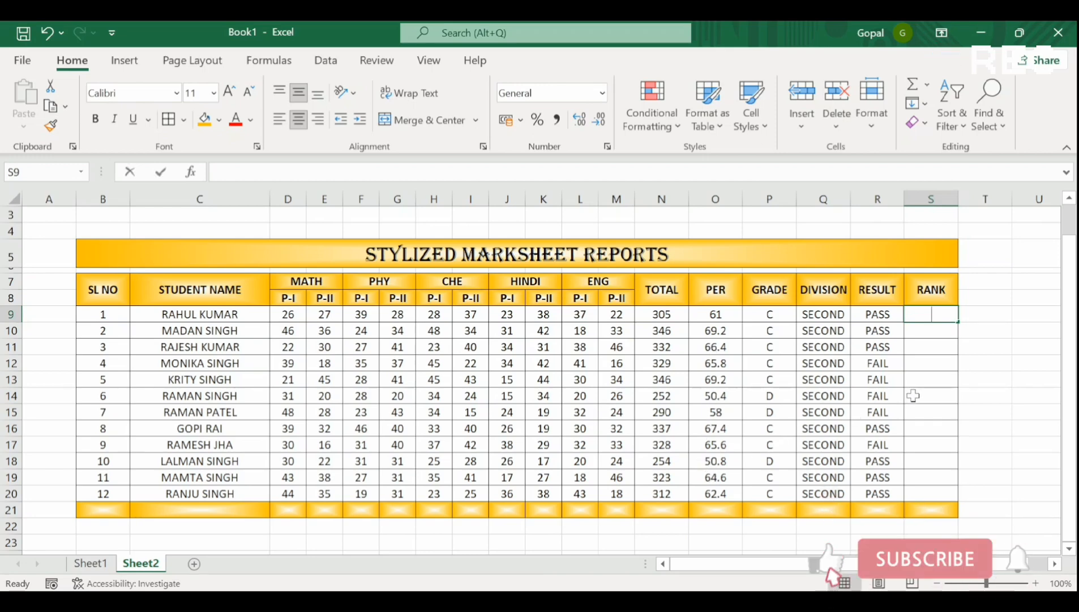
pyautogui.write('=RANK')
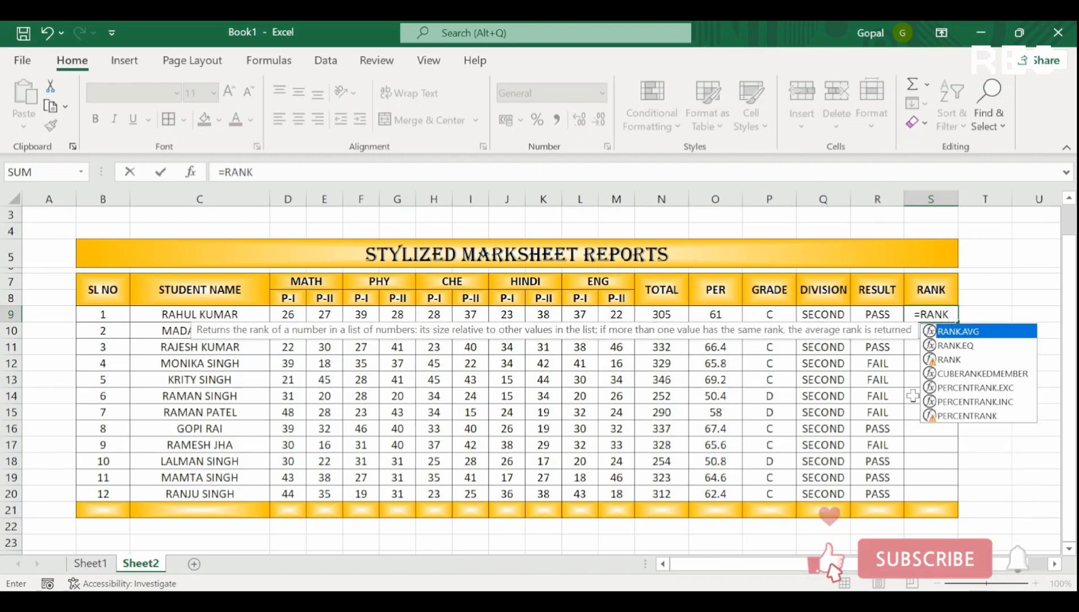
pyautogui.press('Down')
pyautogui.press('Down')
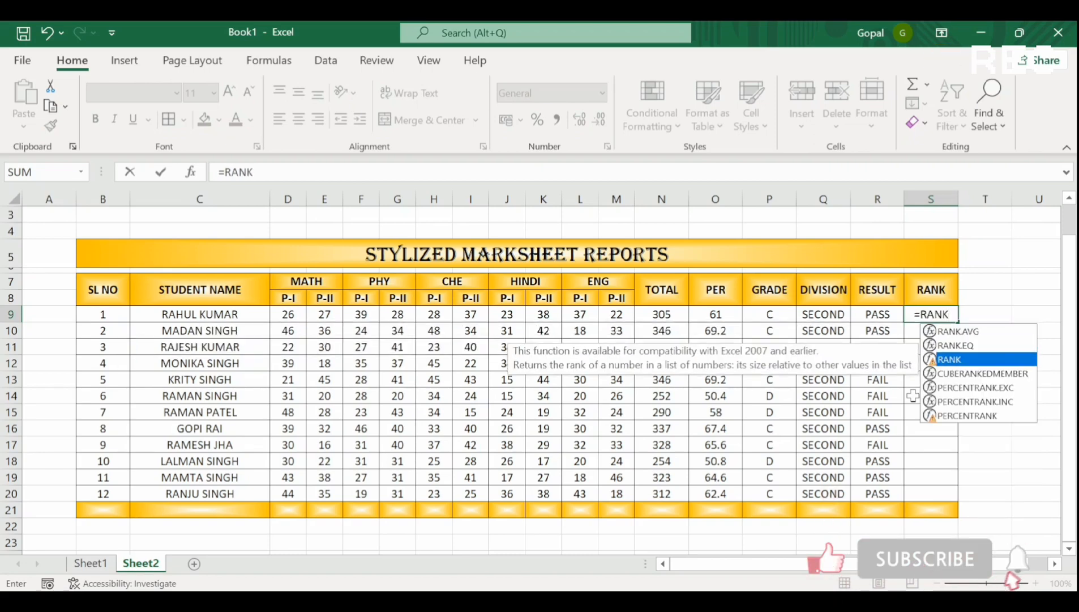
pyautogui.press('Tab')
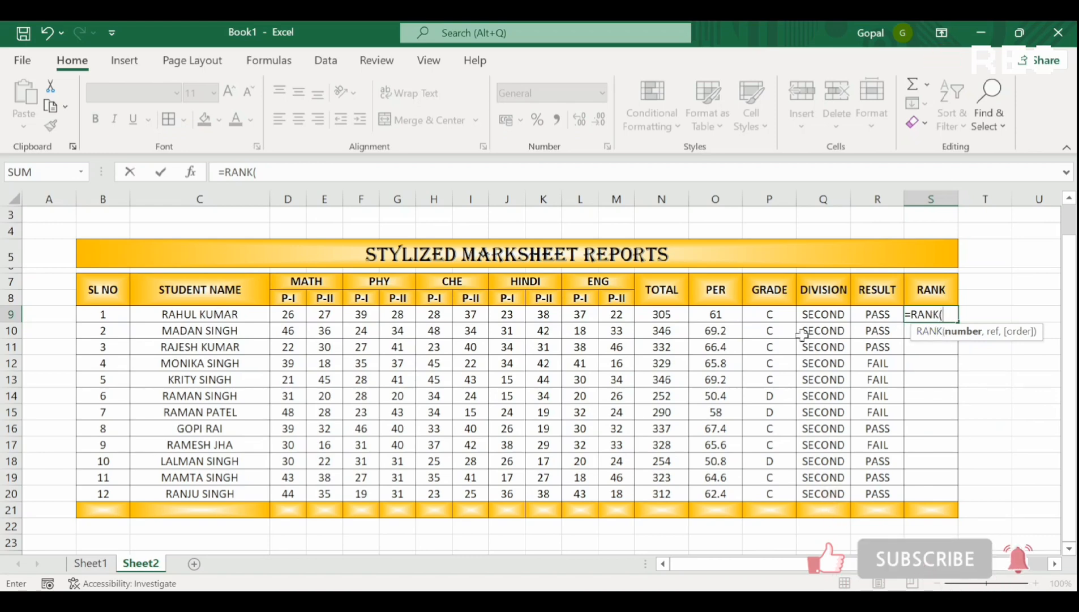
pyautogui.click(717, 316)
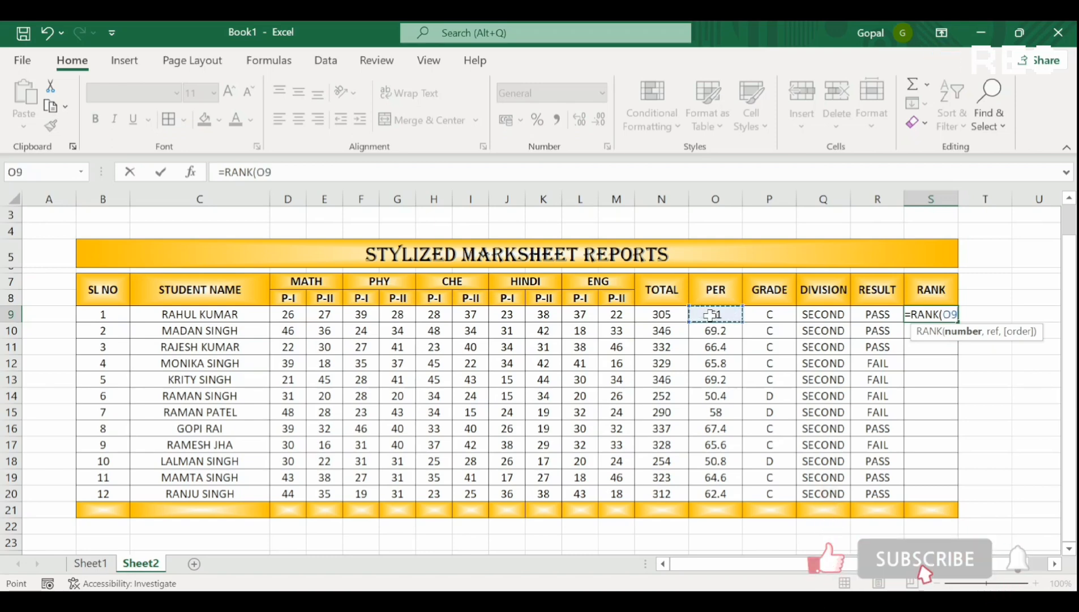
pyautogui.write(',')
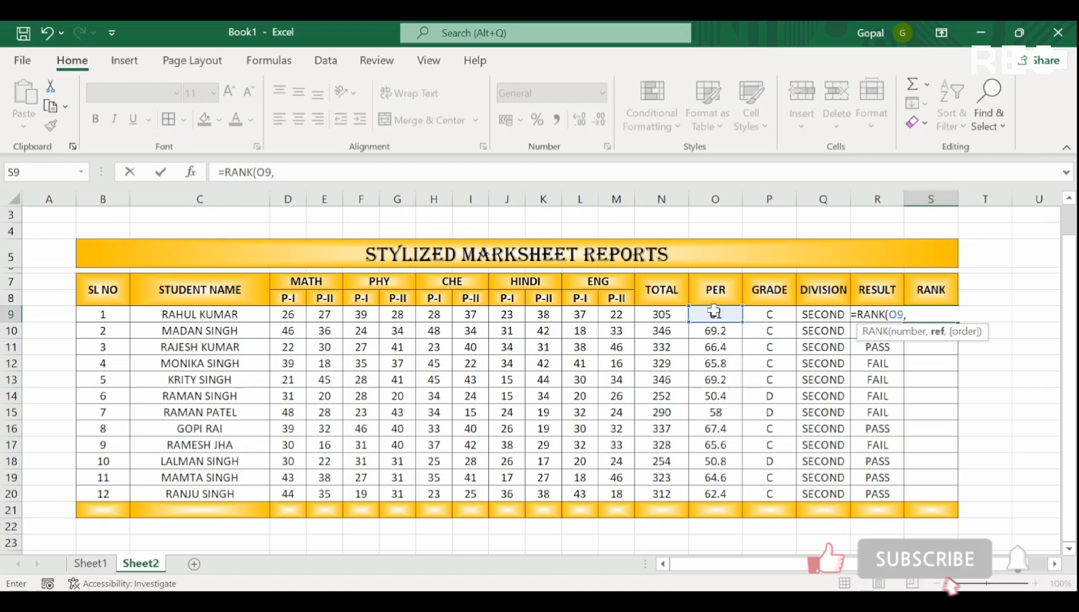
# Step: Complete the S9 formula with the absolute range $O$9:$O$20 and descending order 0, and enter it
pyautogui.moveTo(715, 312); pyautogui.dragTo(729, 491)
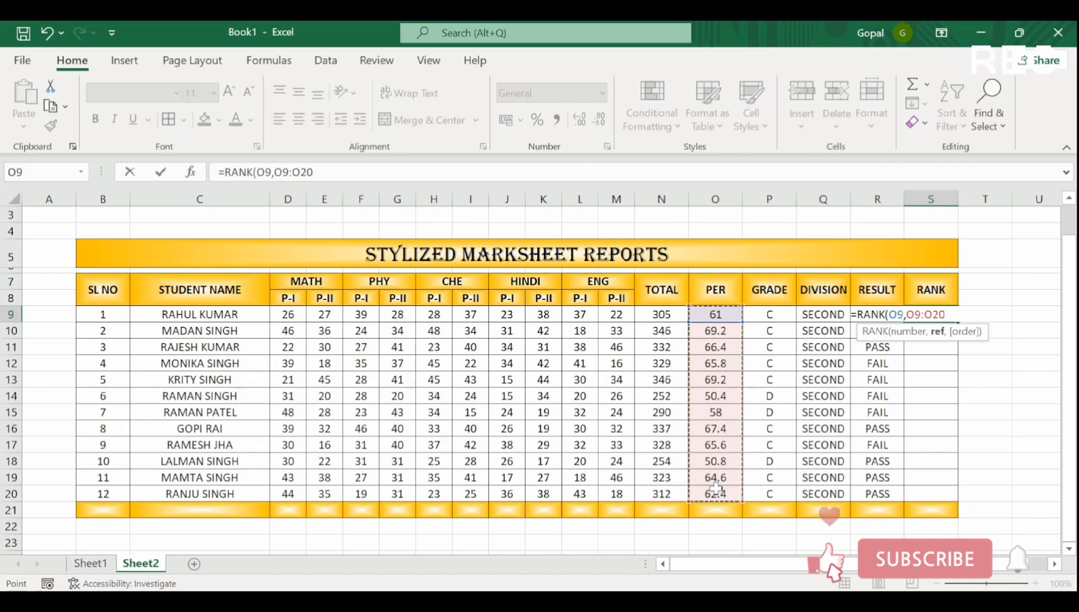
pyautogui.press('F4')
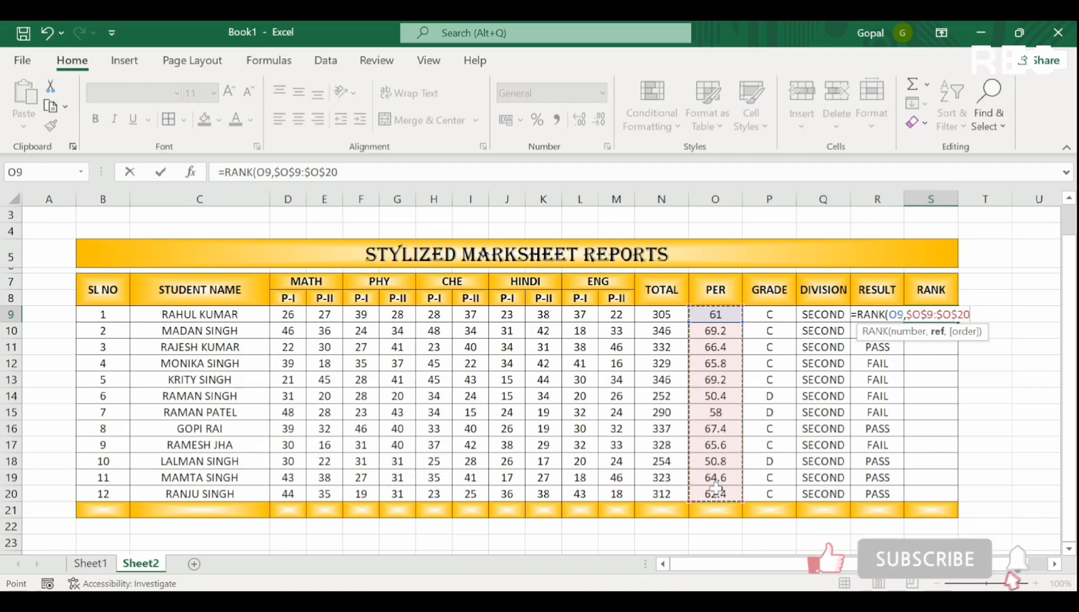
pyautogui.write(',')
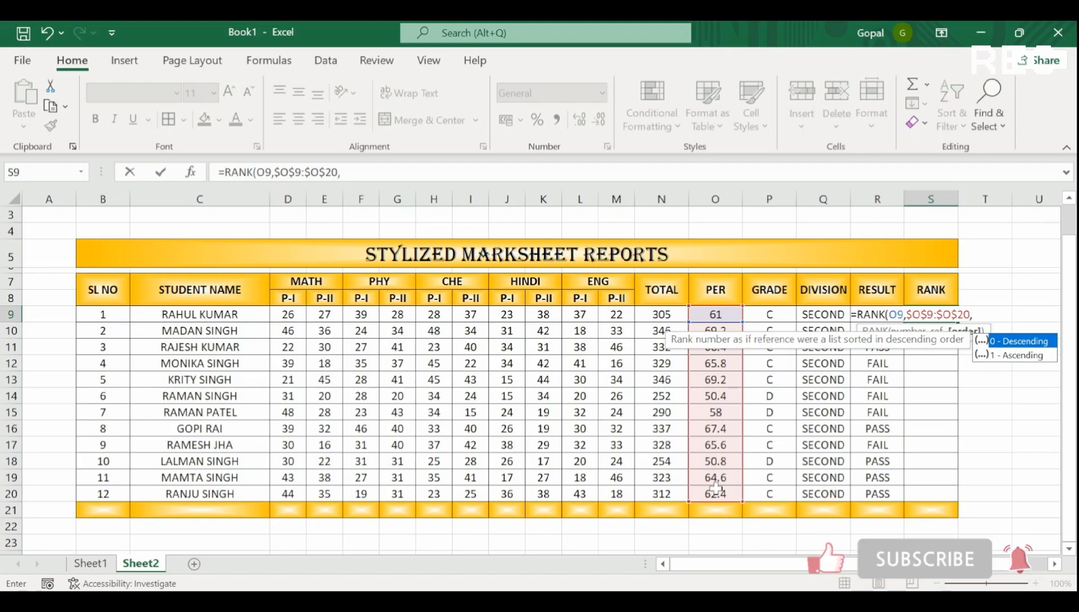
pyautogui.write('0')
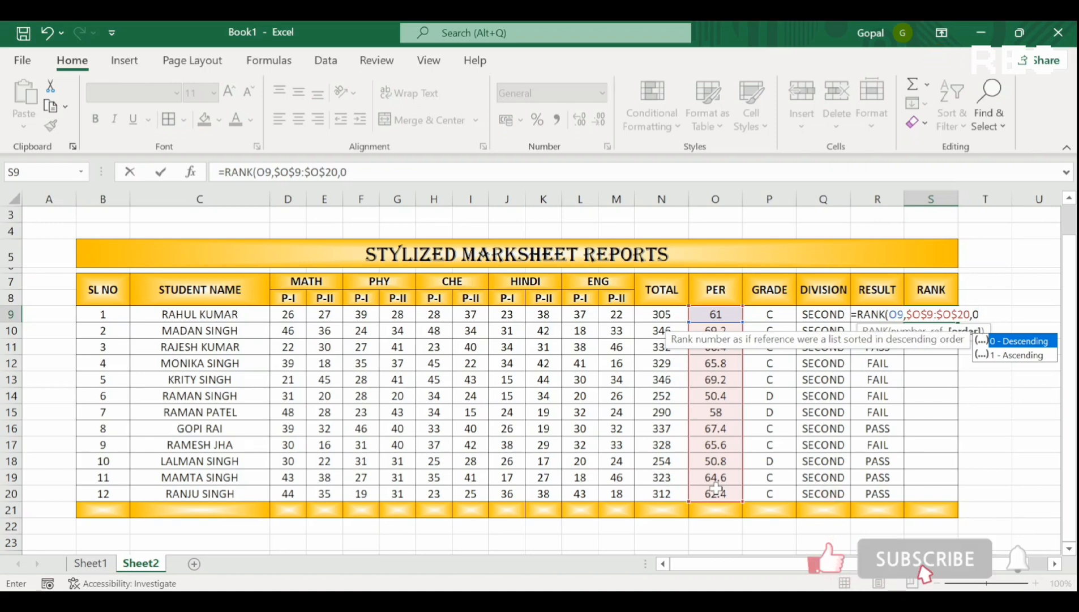
pyautogui.write(')')
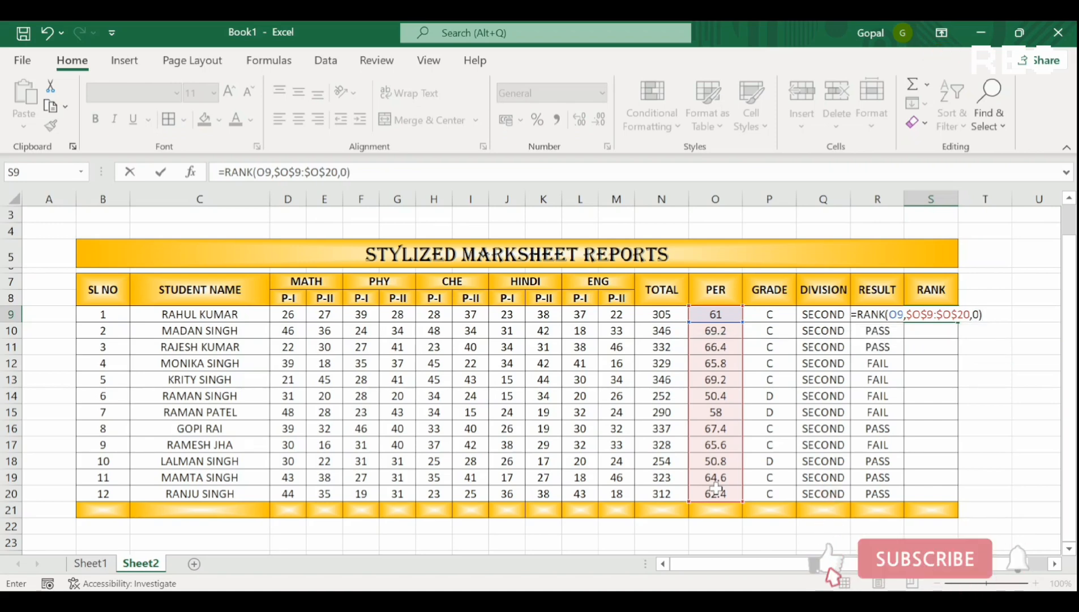
pyautogui.press('Return')
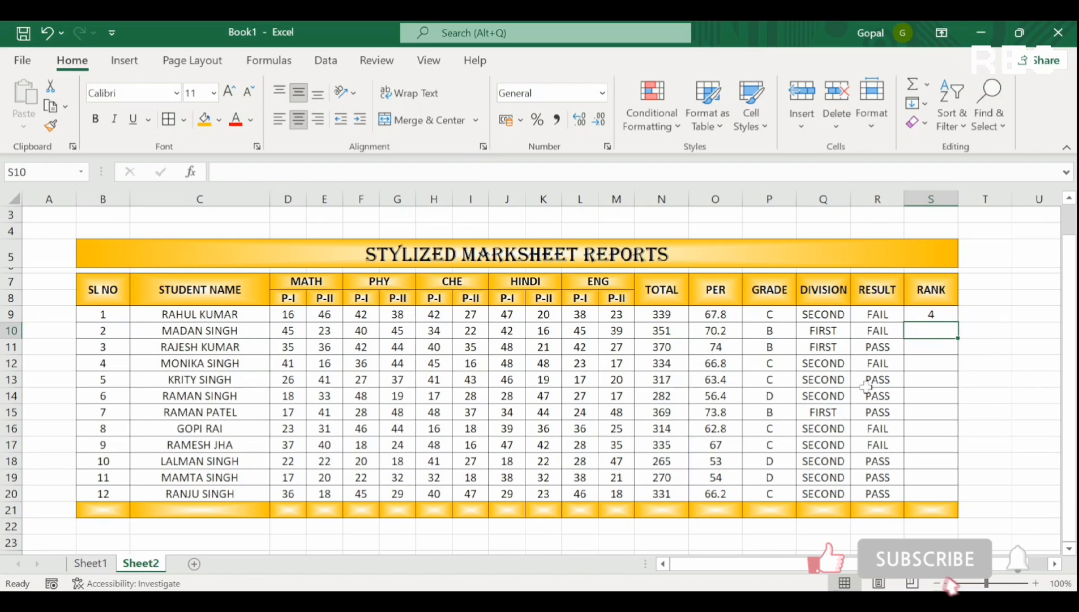
# Step: Fill the RANK formula from S9 down through S20 for all students
pyautogui.click(935, 314)
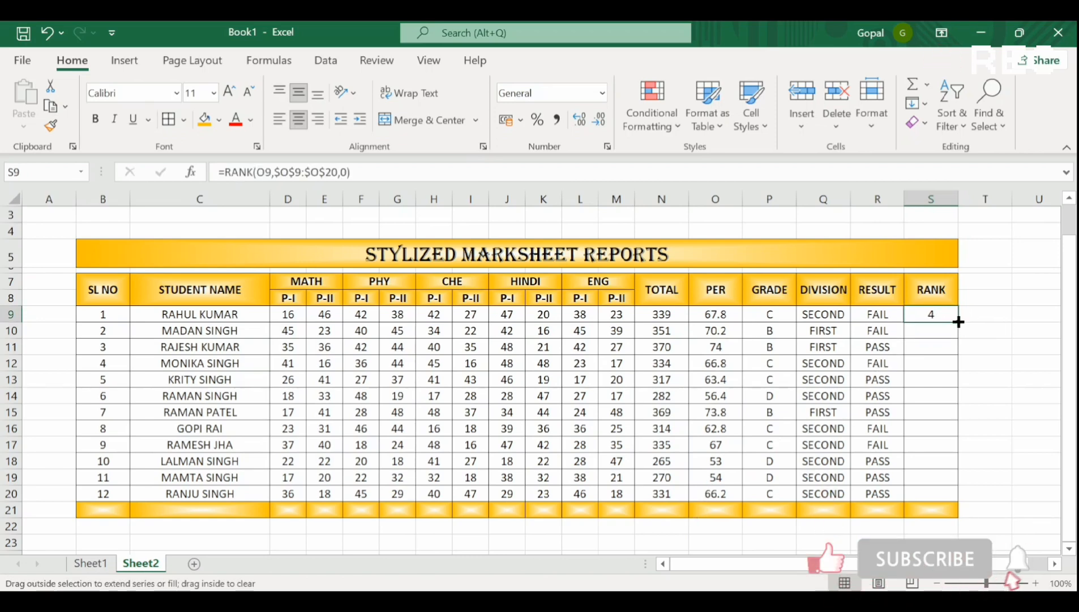
pyautogui.doubleClick(958, 322)
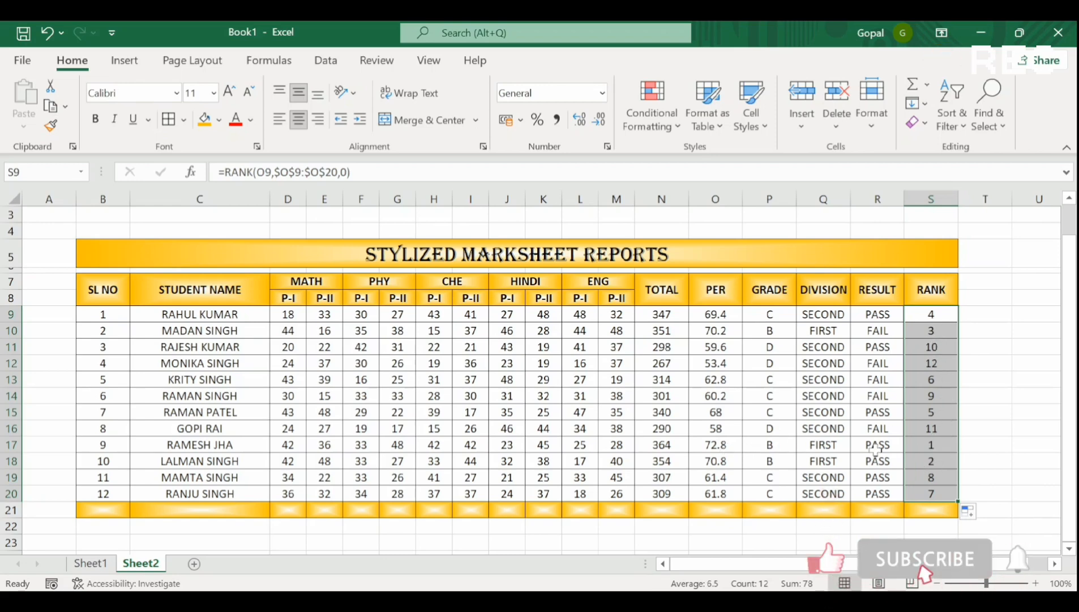
pyautogui.click(769, 412)
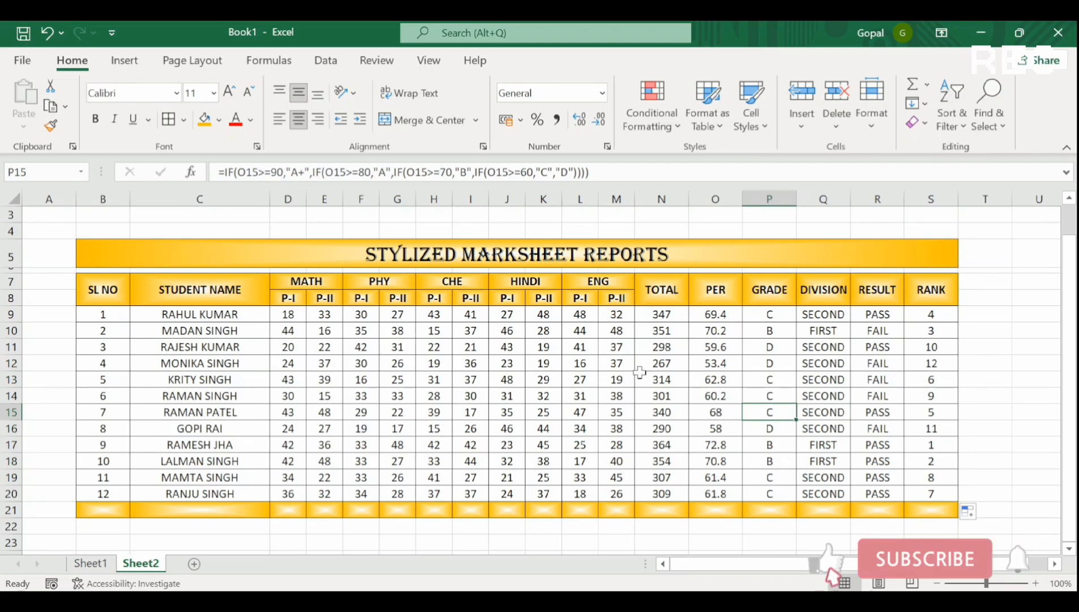